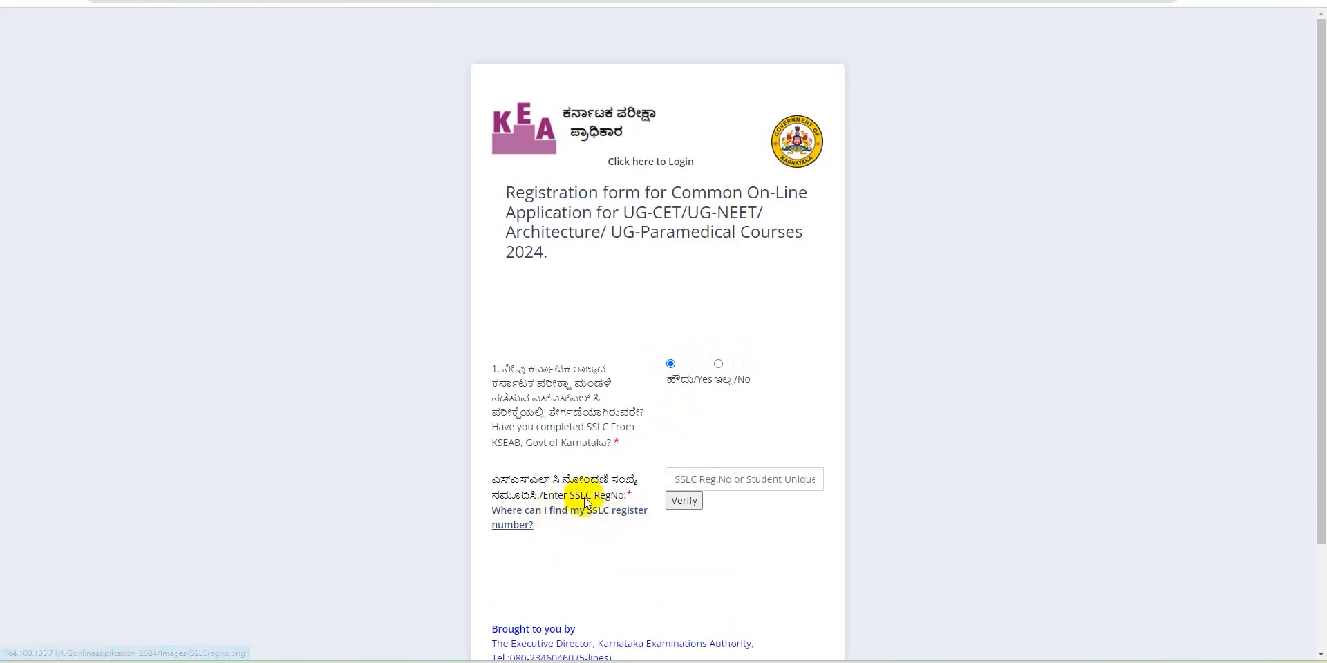
Paste the SSLC register number, check where it is printed, and verify it
left_click(684, 480)
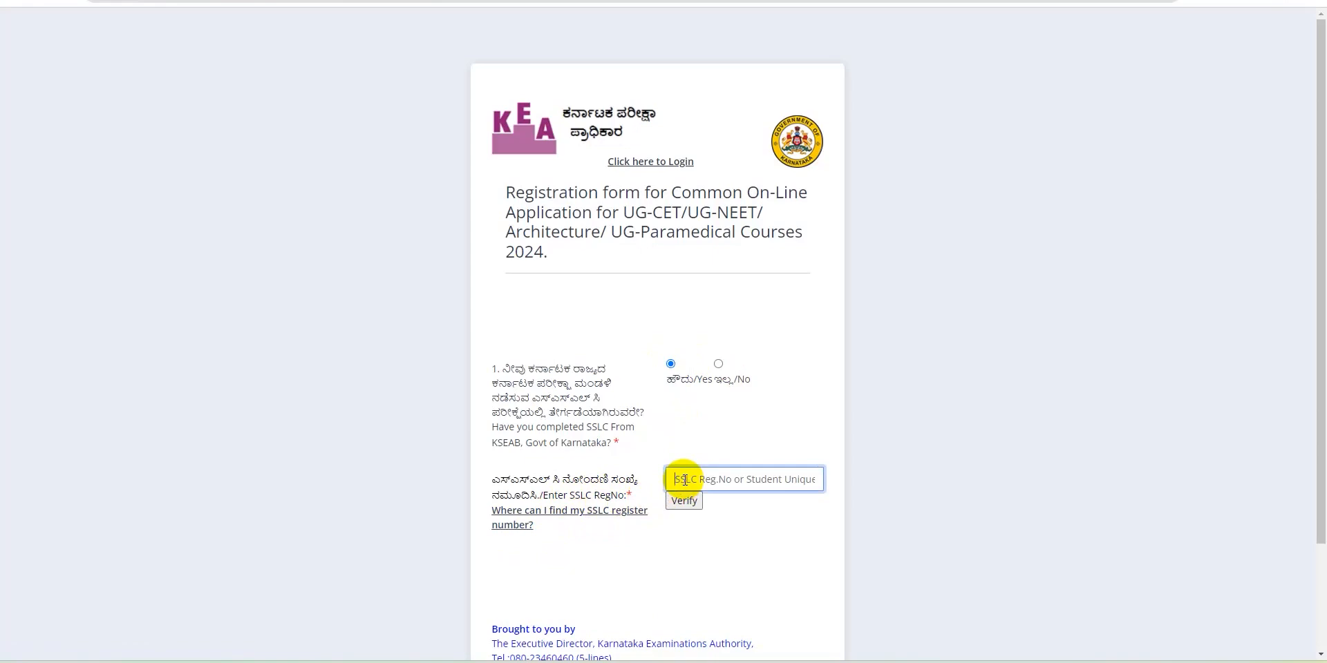
key("ctrl+v")
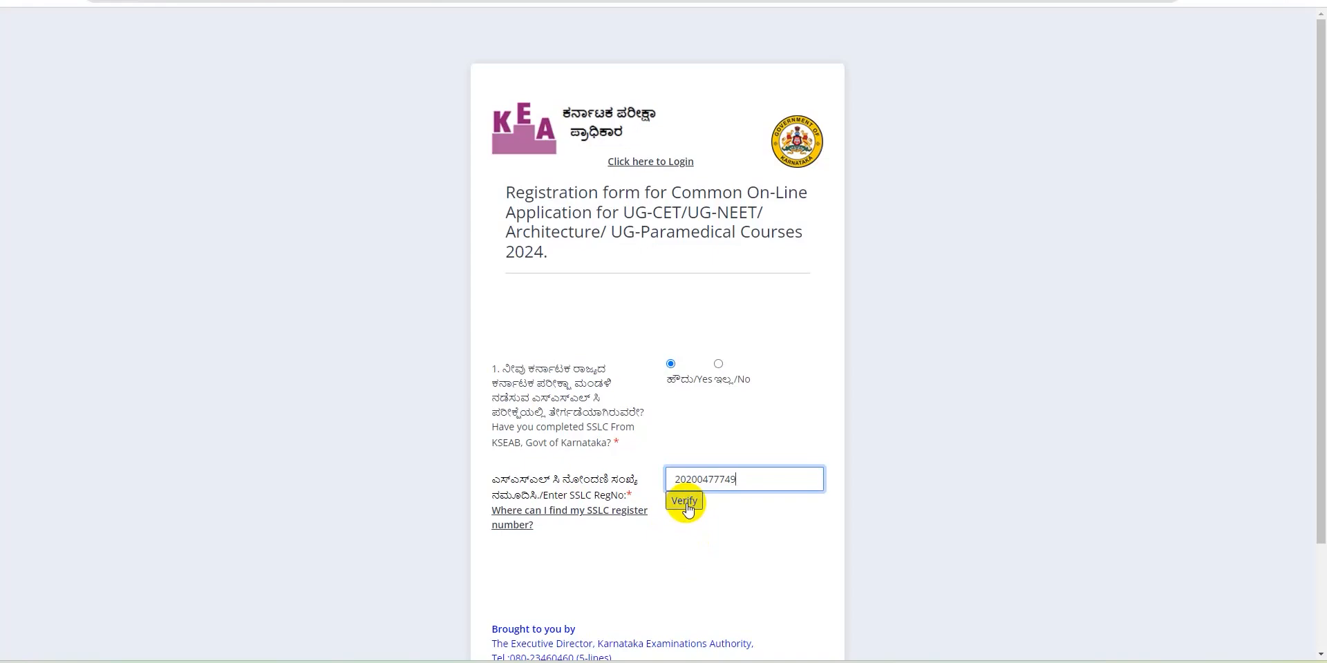
left_click(566, 513)
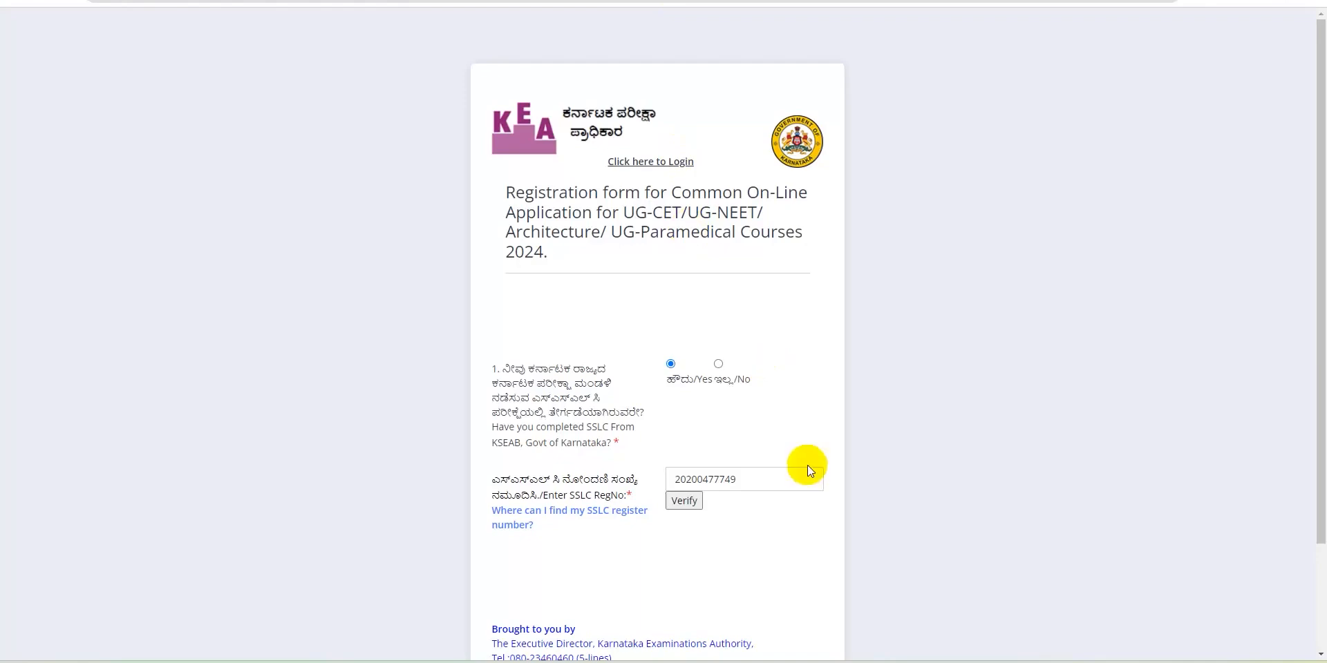
left_click(683, 502)
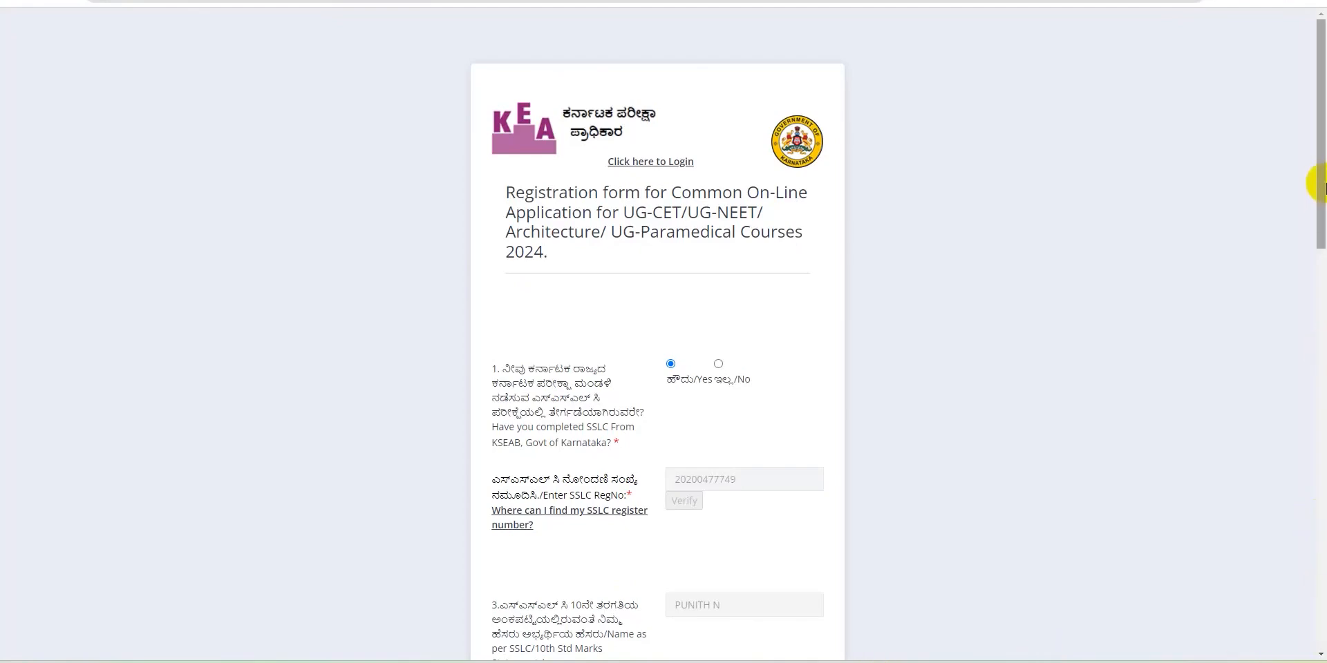
Choose 'II PUC/12th Std' as the qualification and 'Indian' as the nationality
left_click_drag(1320, 204, 1322, 382)
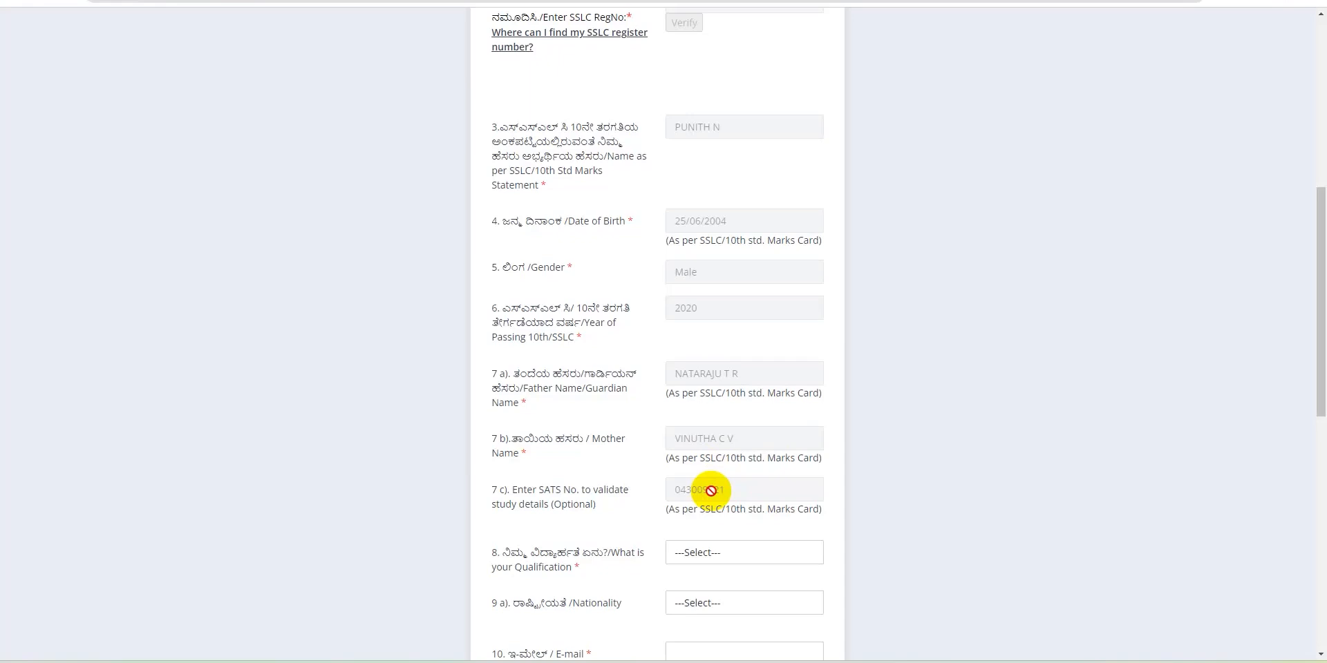
scroll(711, 491, "down", 3)
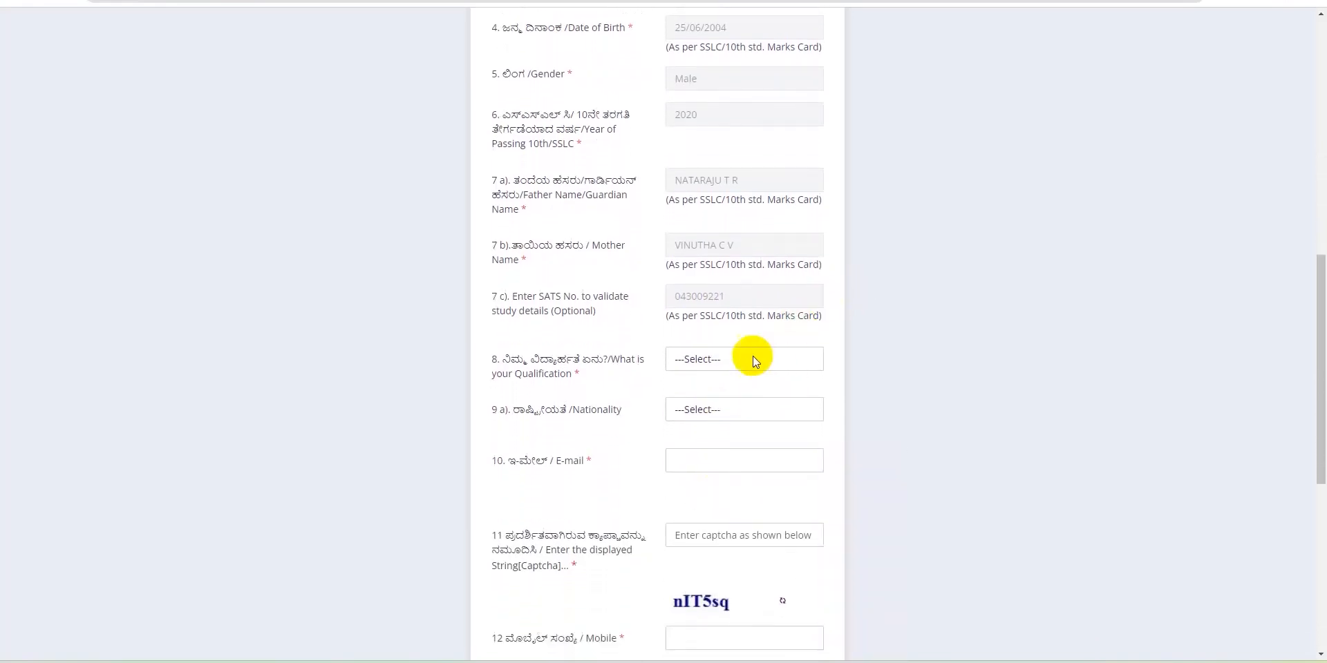
left_click(714, 364)
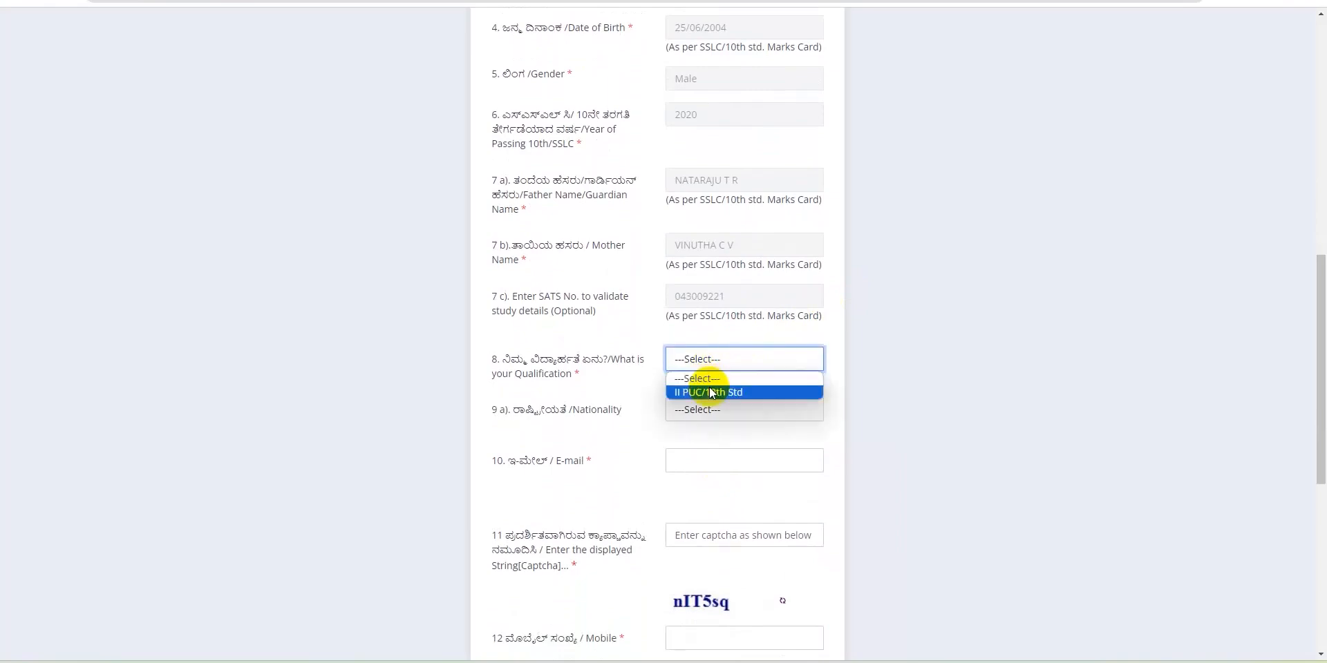
left_click(711, 391)
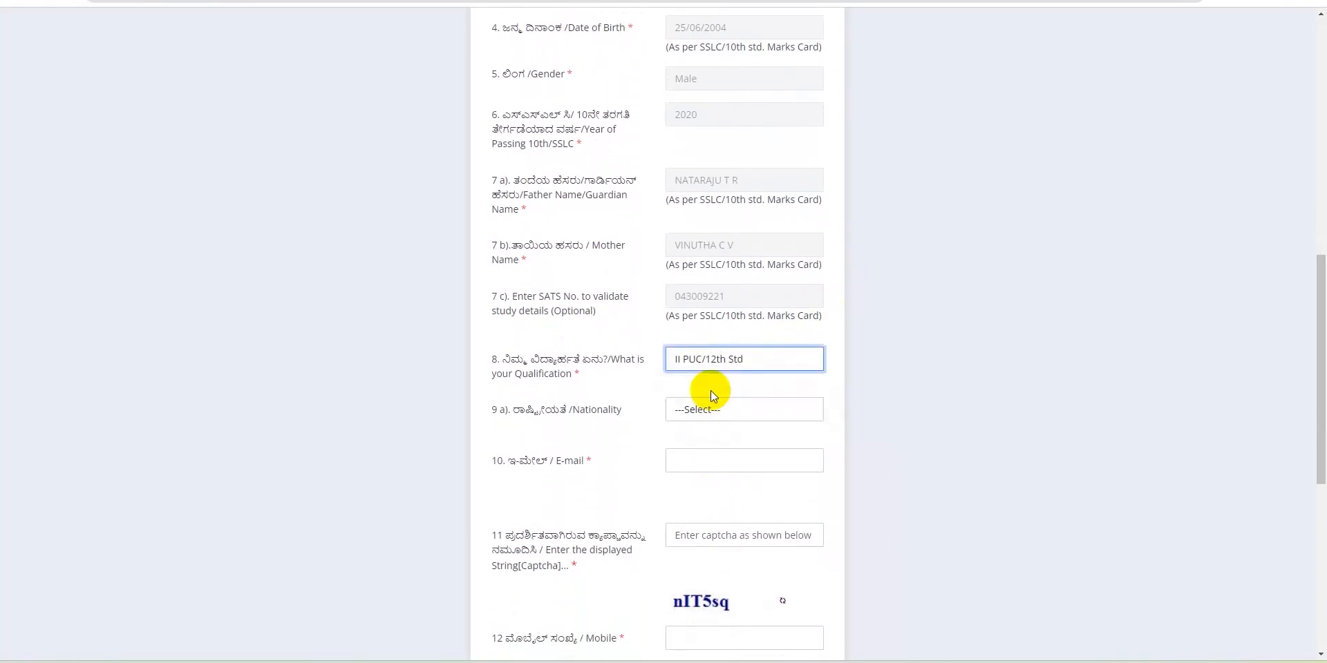
left_click(686, 409)
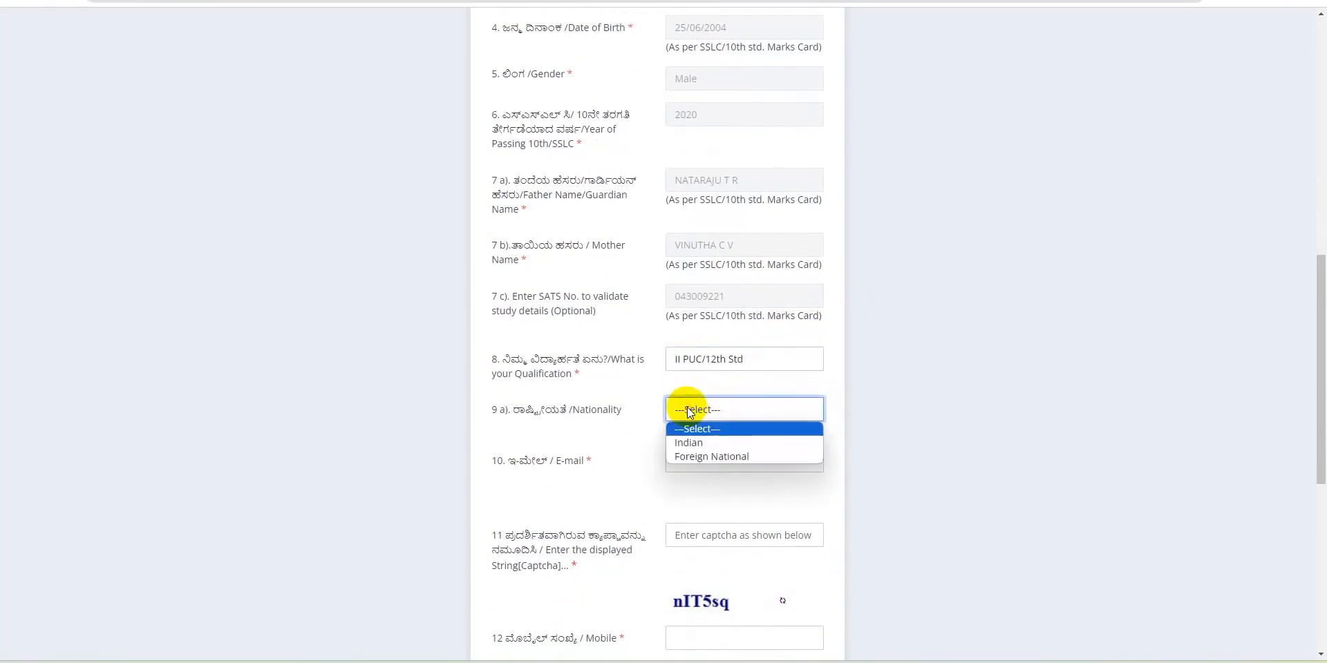
left_click(691, 444)
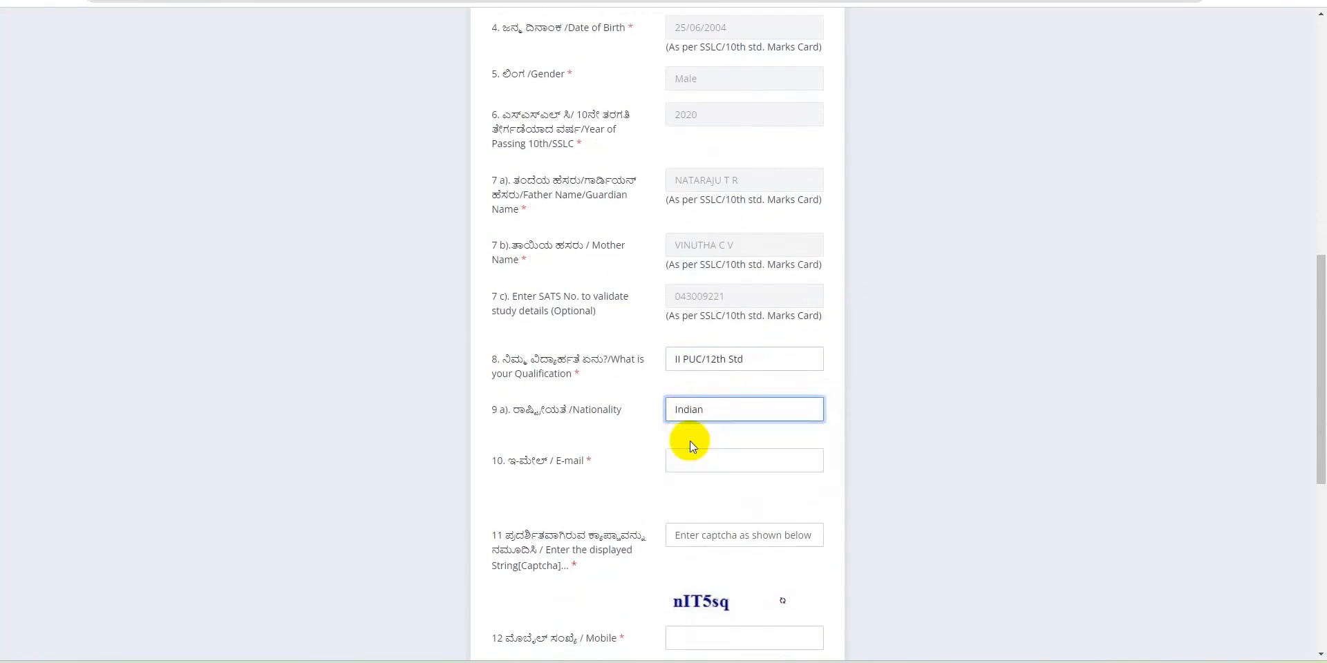
left_click(706, 410)
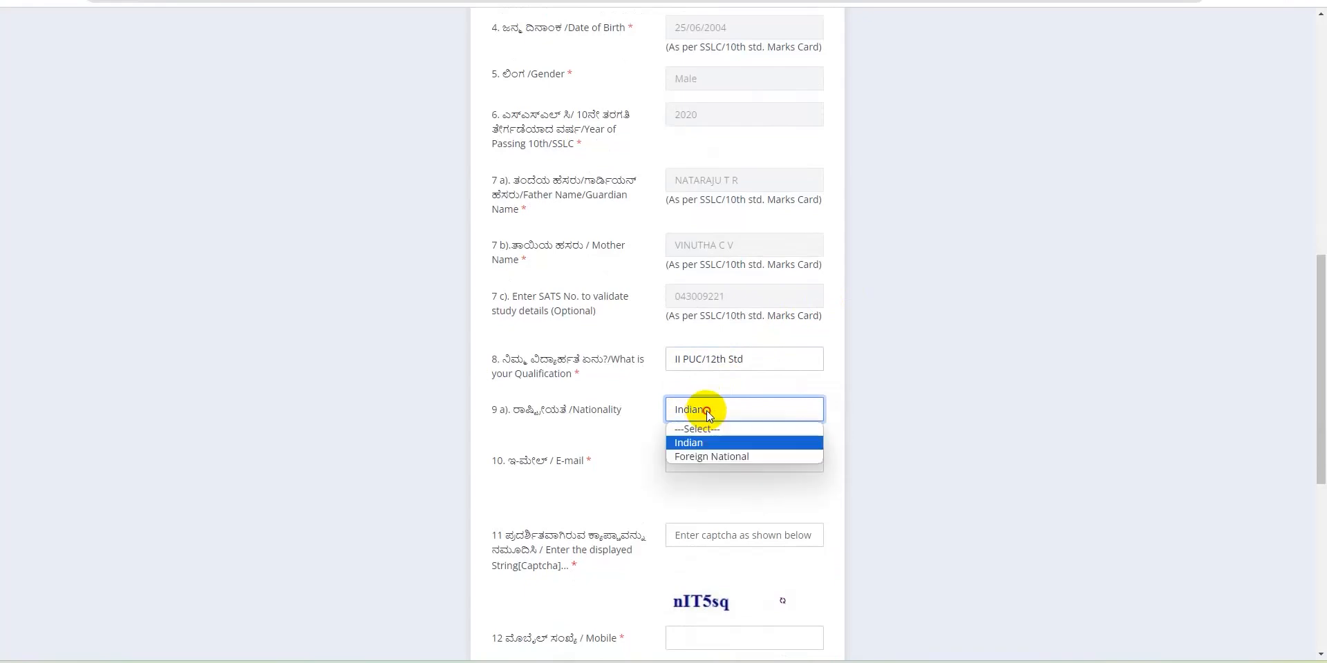
left_click(684, 444)
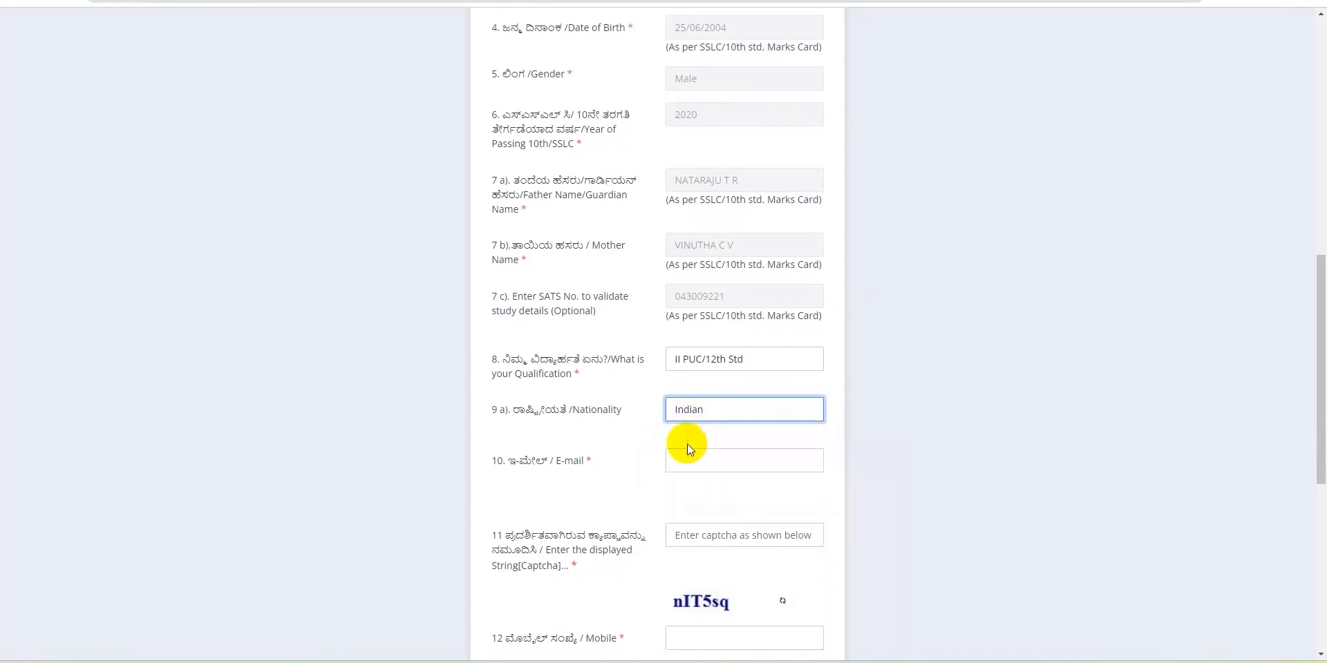
left_click(678, 463)
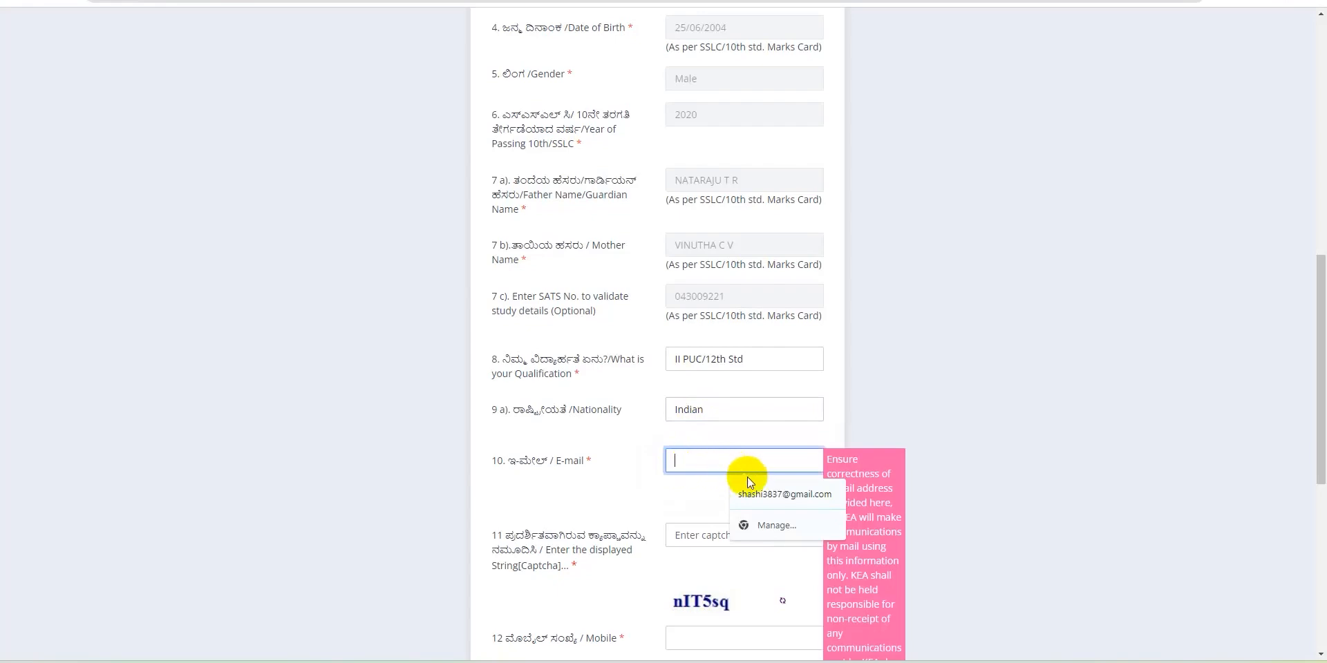
Autofill the saved e-mail address and enter the captcha 'nIT5sq'
left_click(761, 495)
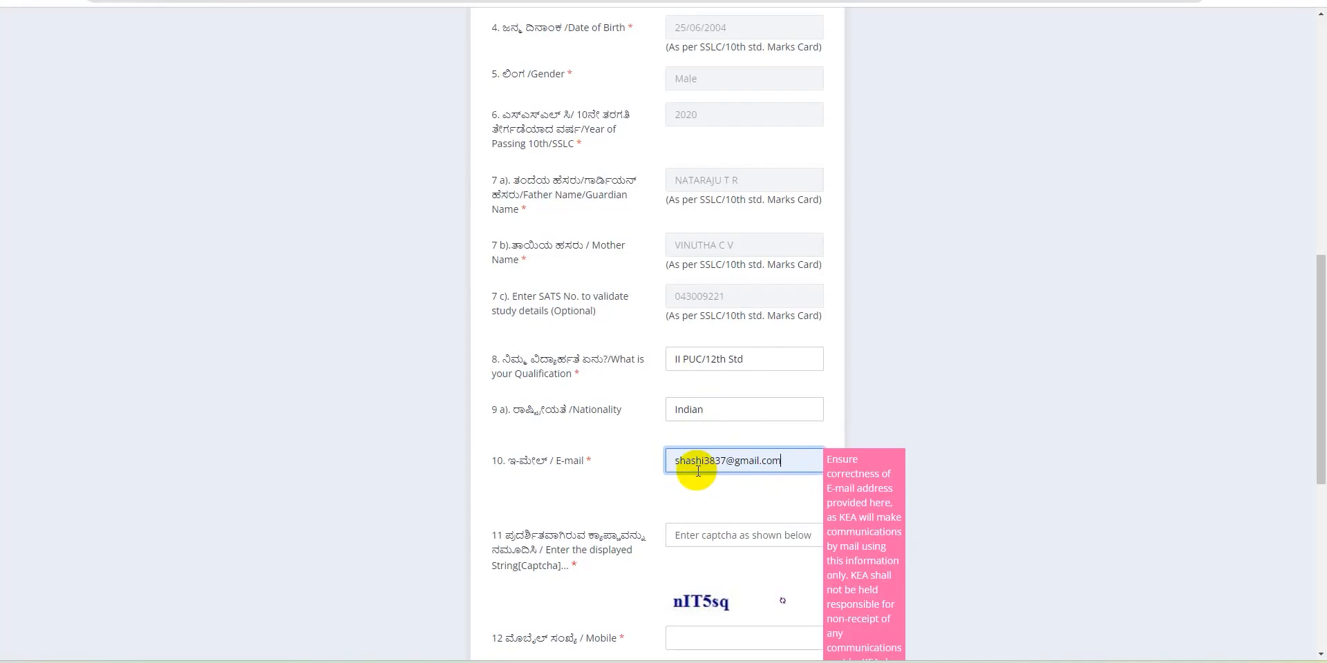
left_click(687, 541)
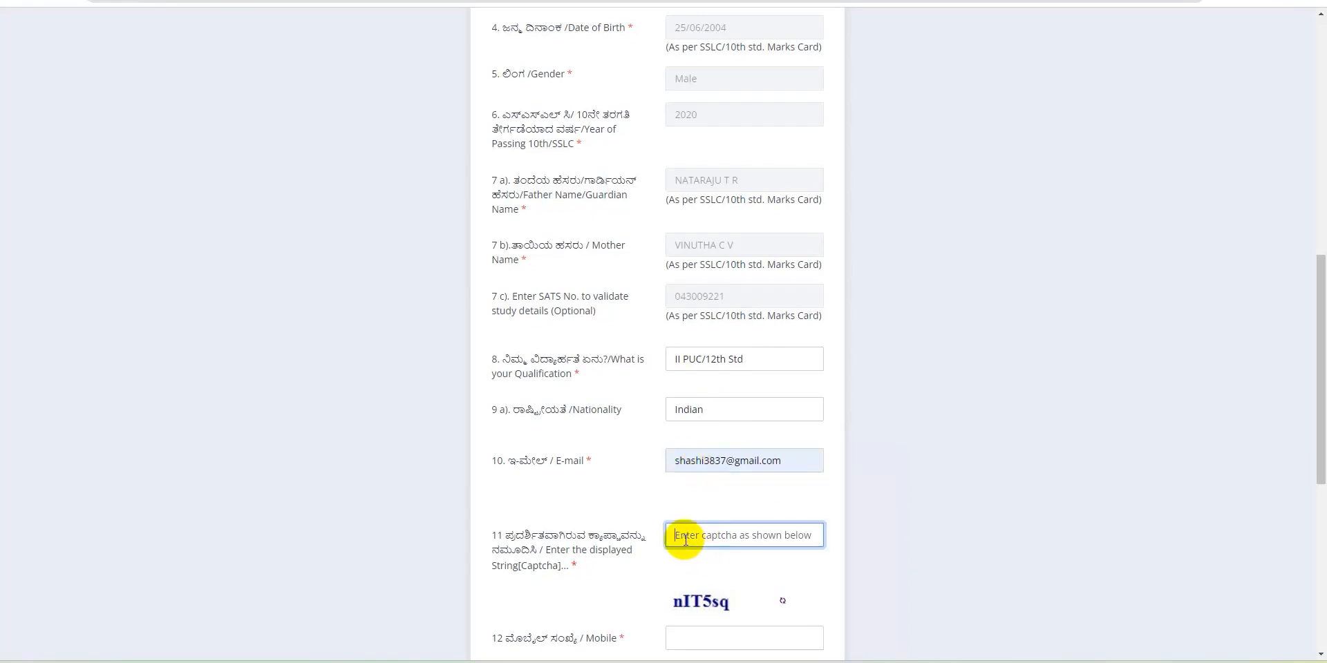
type("nI")
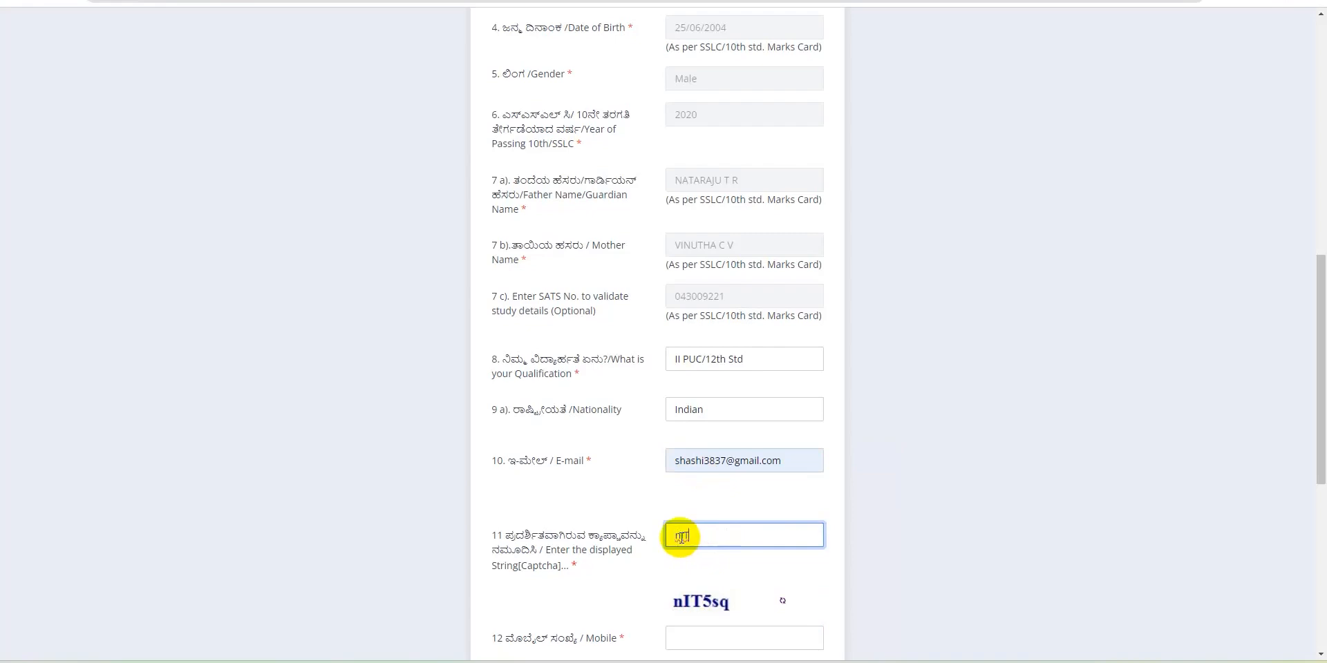
type("T5sq")
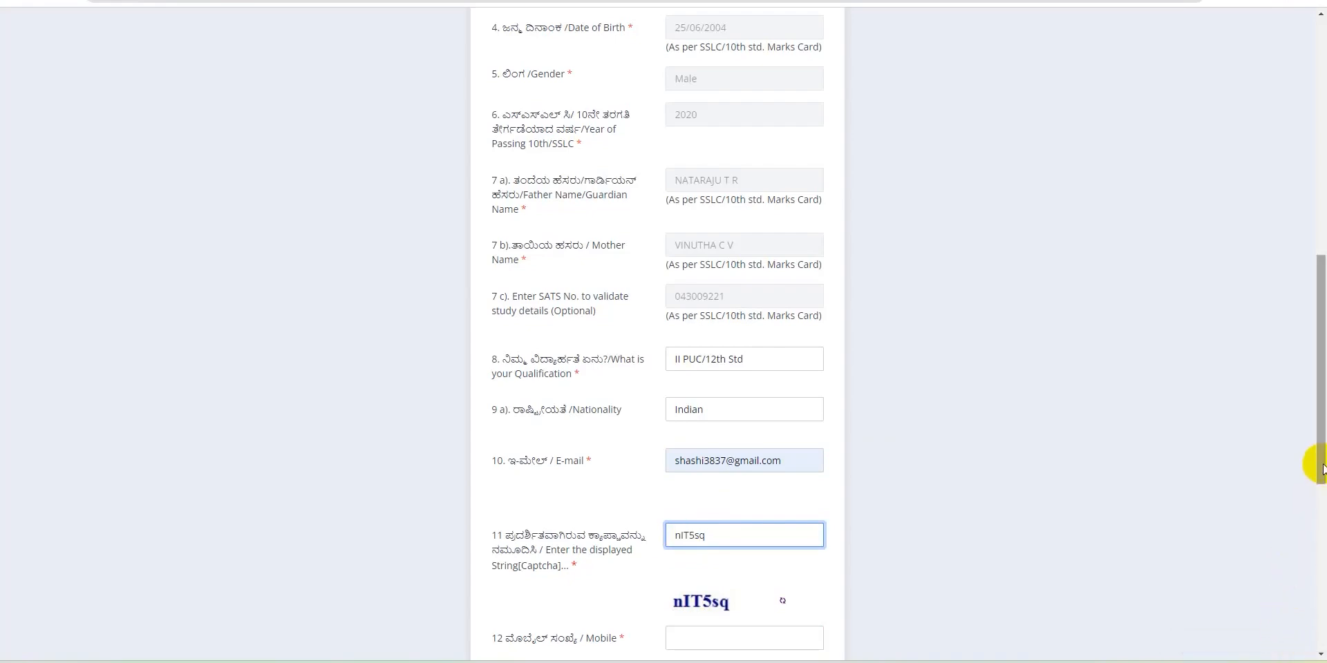
left_click_drag(1321, 470, 1319, 528)
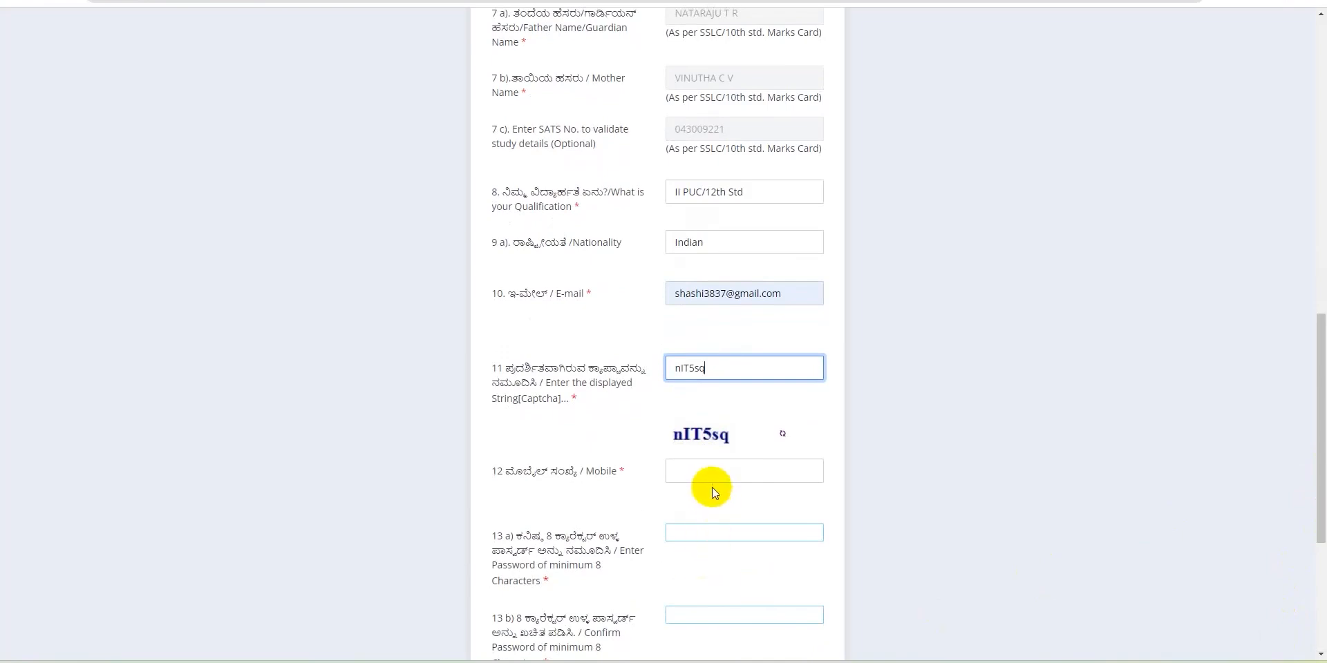
left_click(688, 471)
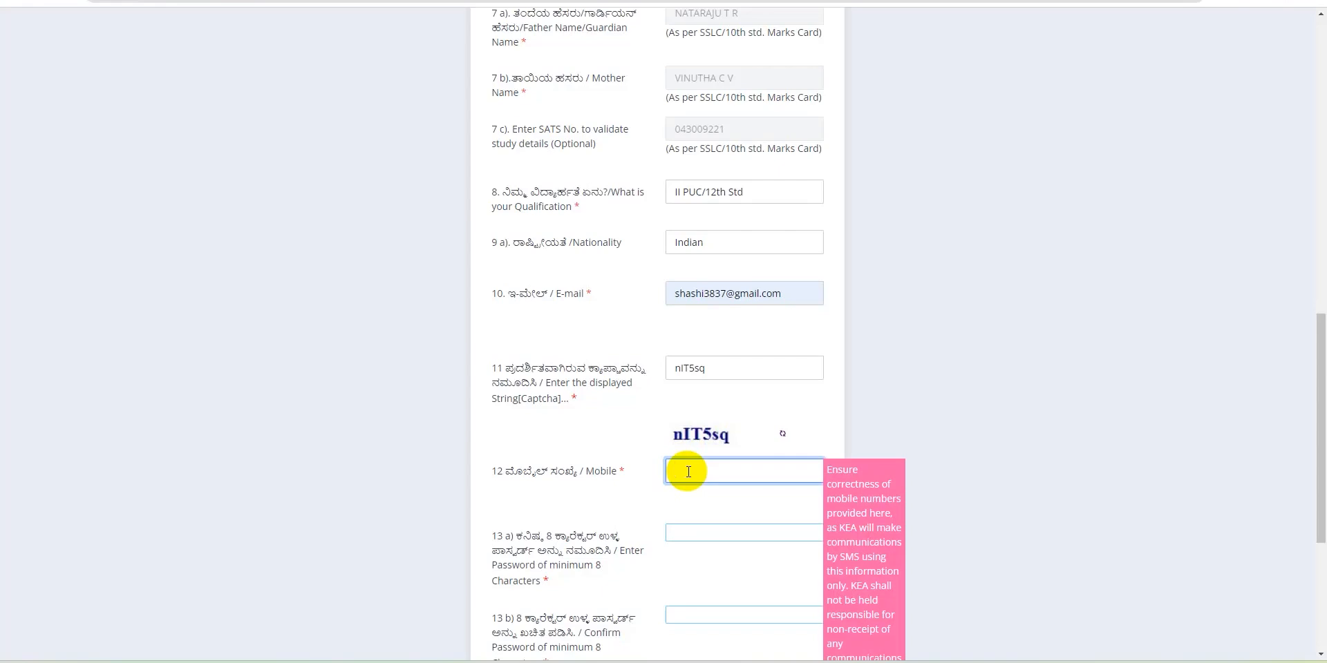
Enter the mobile number, then type the account password and retype it to confirm
left_click(694, 536)
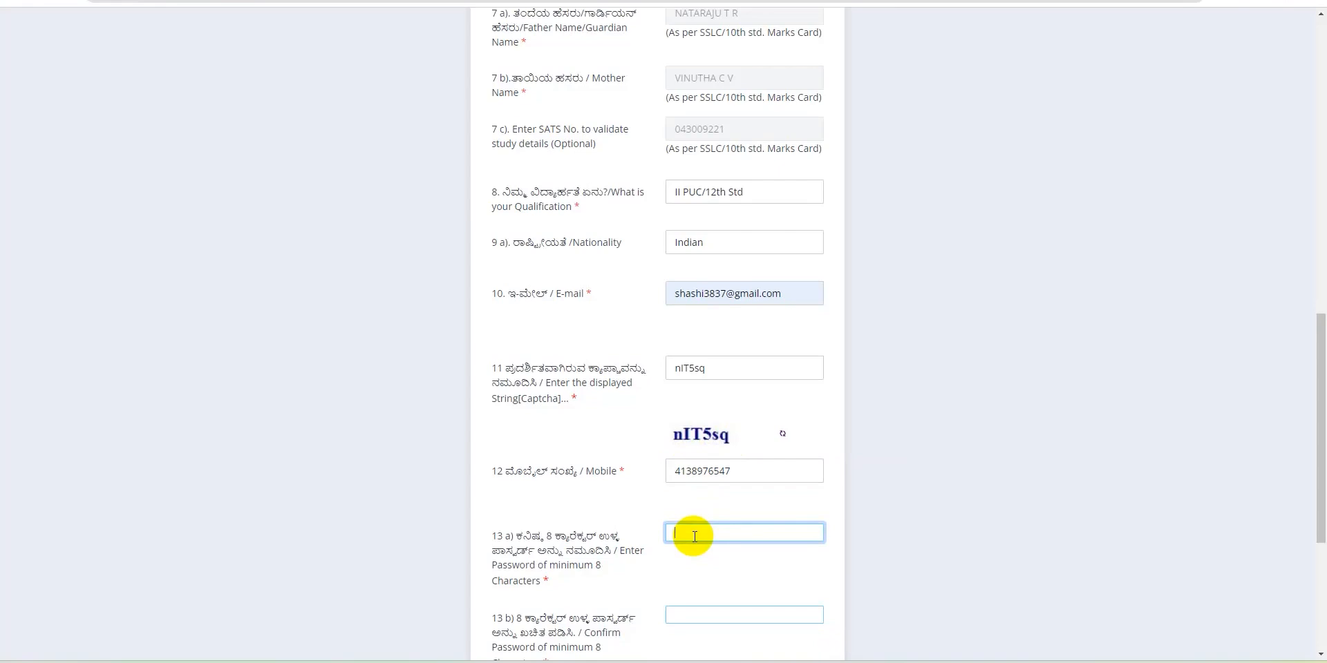
type("********")
left_click(693, 616)
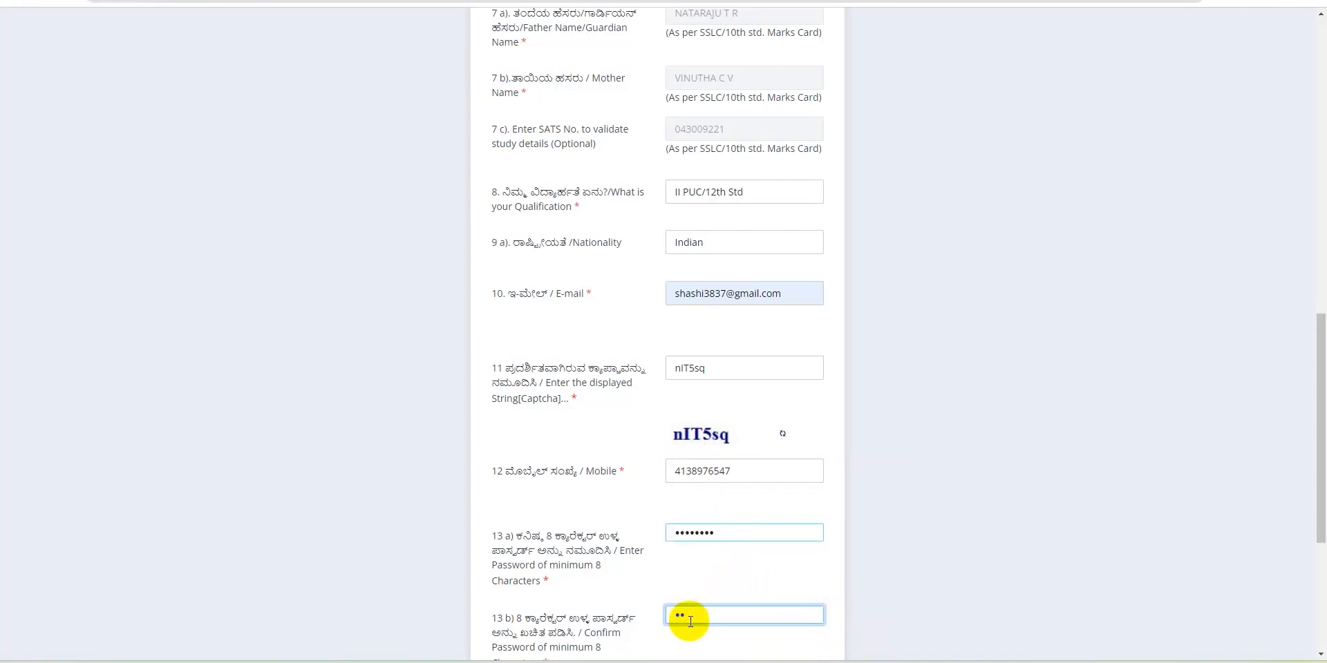
type("*****")
scroll(689, 621, "down", 3)
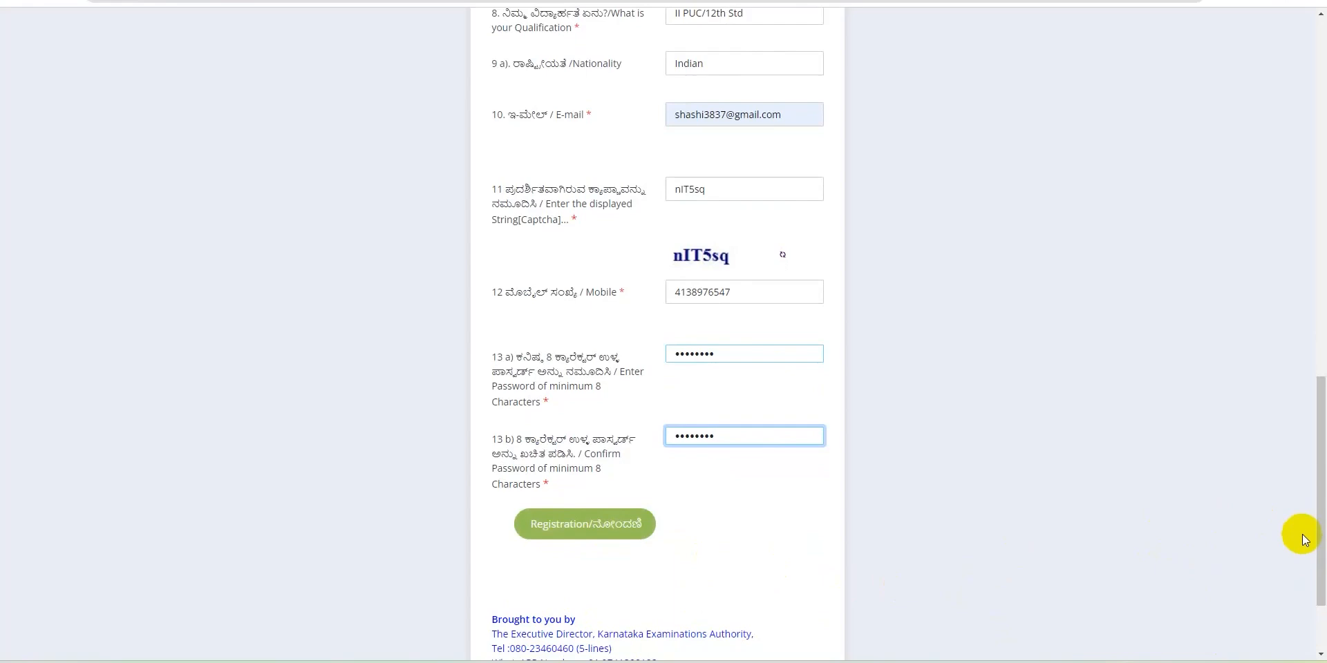
Scroll to the bottom of the form and submit the Registration
left_click_drag(1322, 548, 1278, 358)
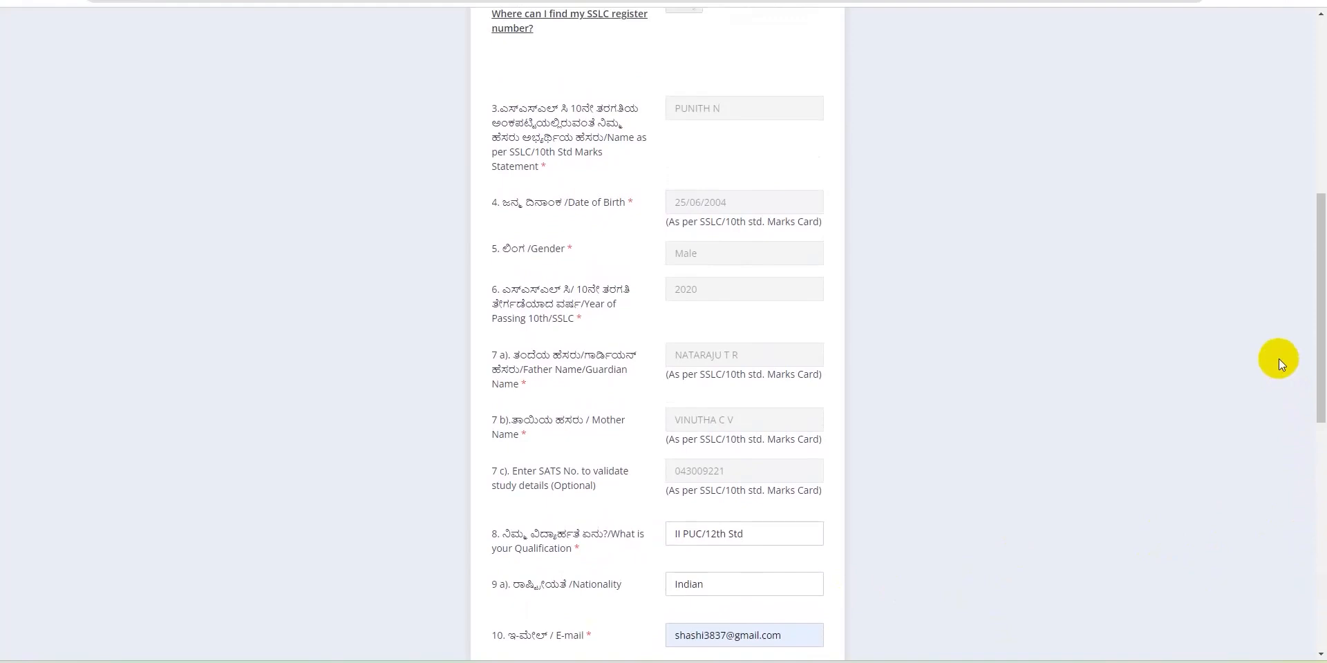
left_click_drag(1319, 355, 1319, 331)
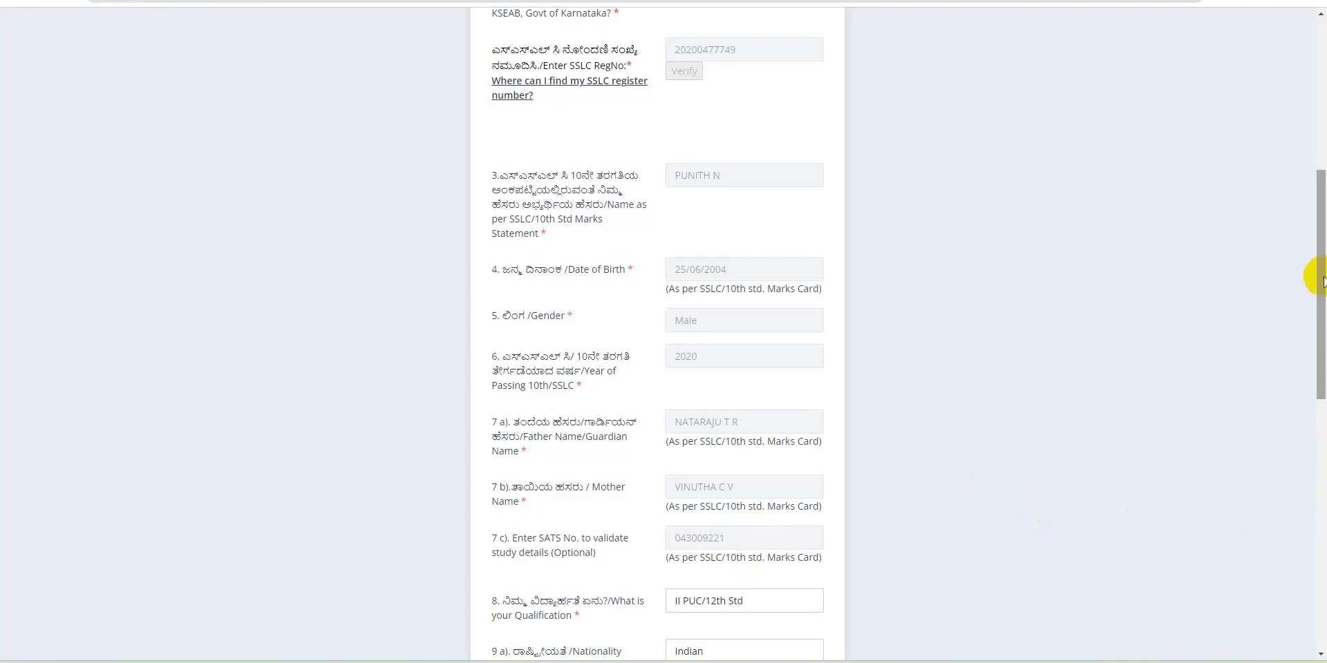
left_click_drag(1322, 320, 1321, 367)
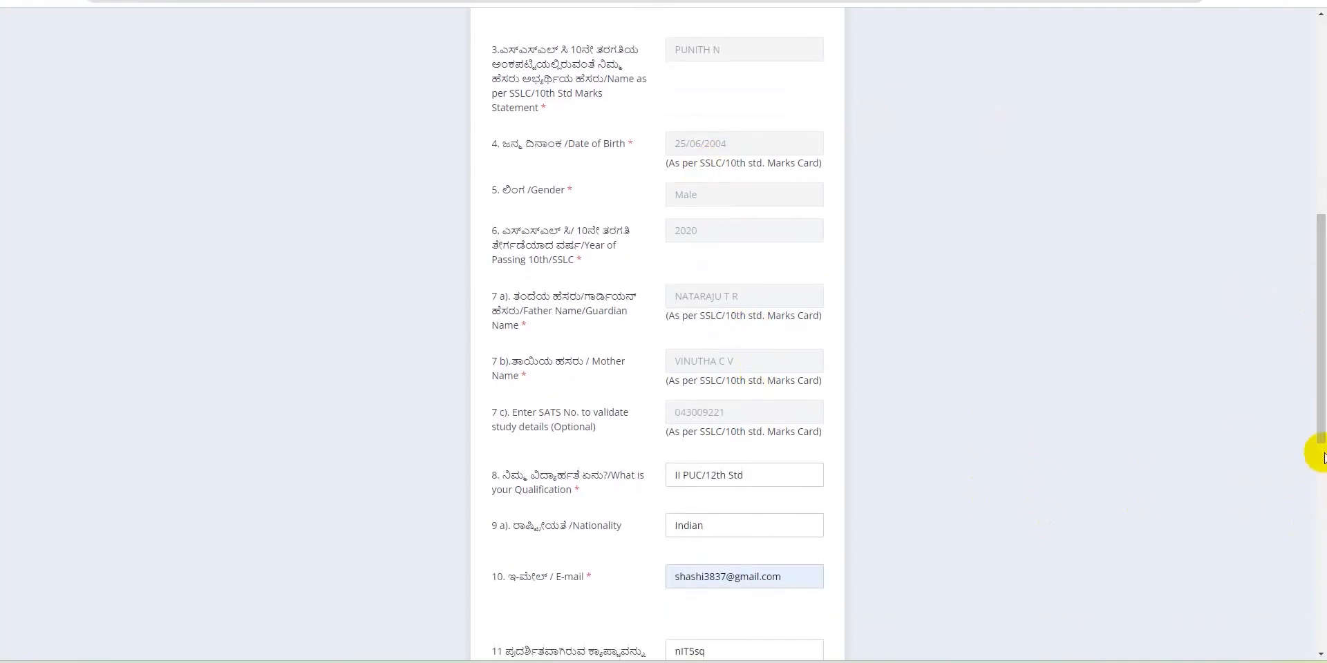
left_click_drag(1321, 416, 1319, 453)
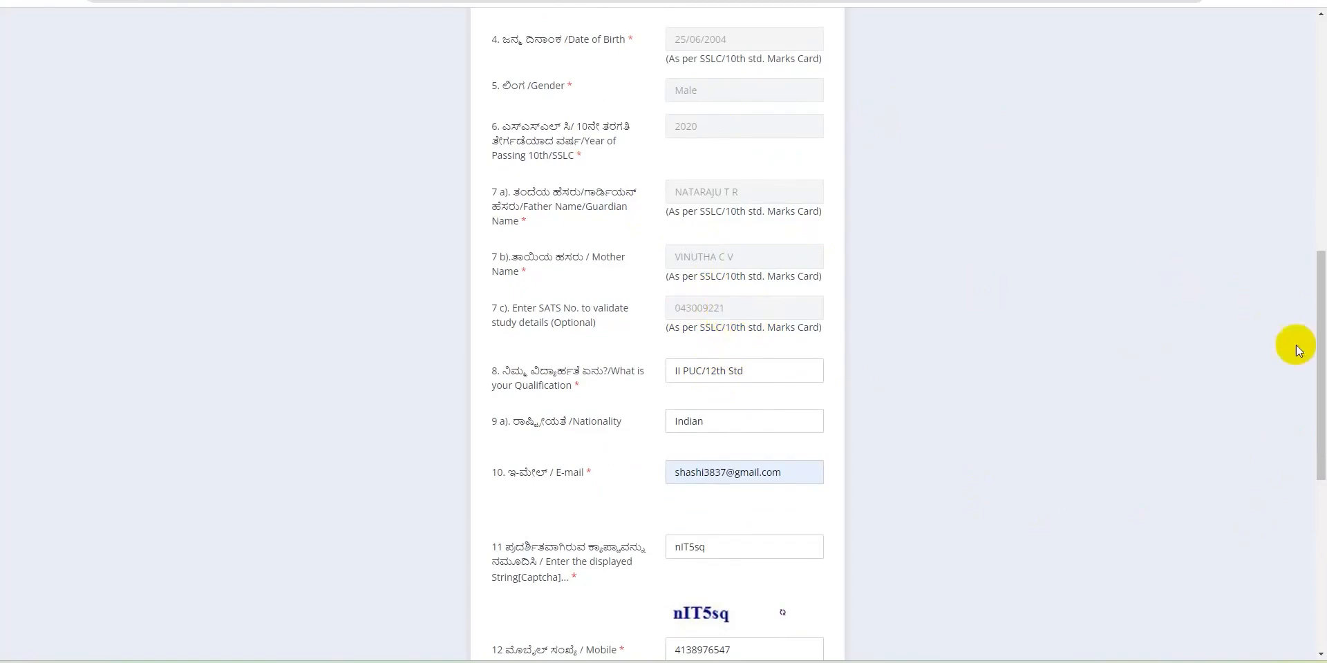
scroll(1305, 428, "down", 4)
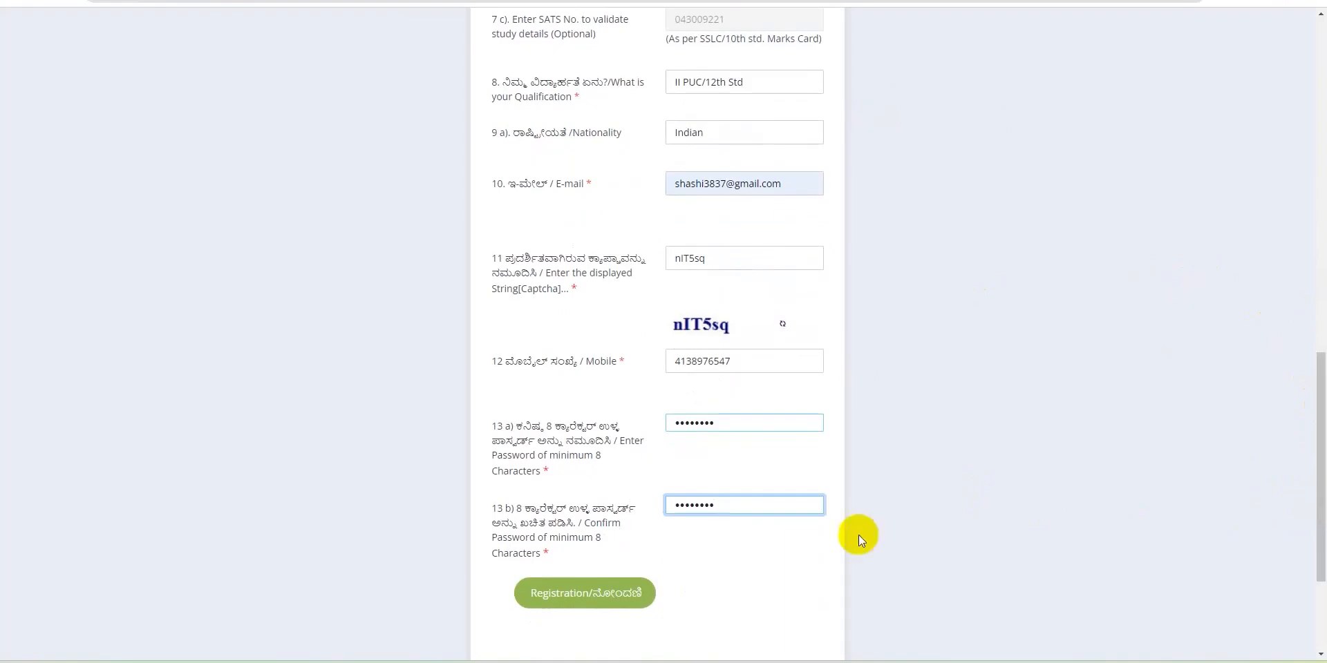
left_click(593, 597)
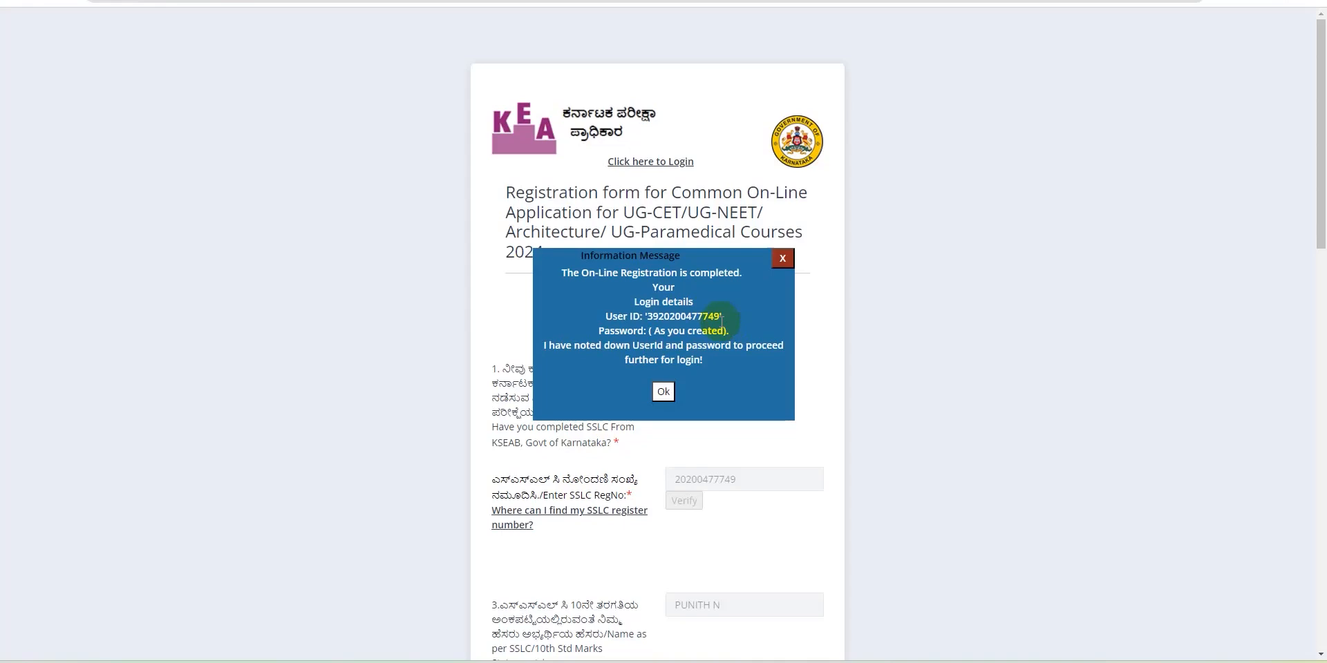
Acknowledge the registration-completed message with Ok
left_click(663, 392)
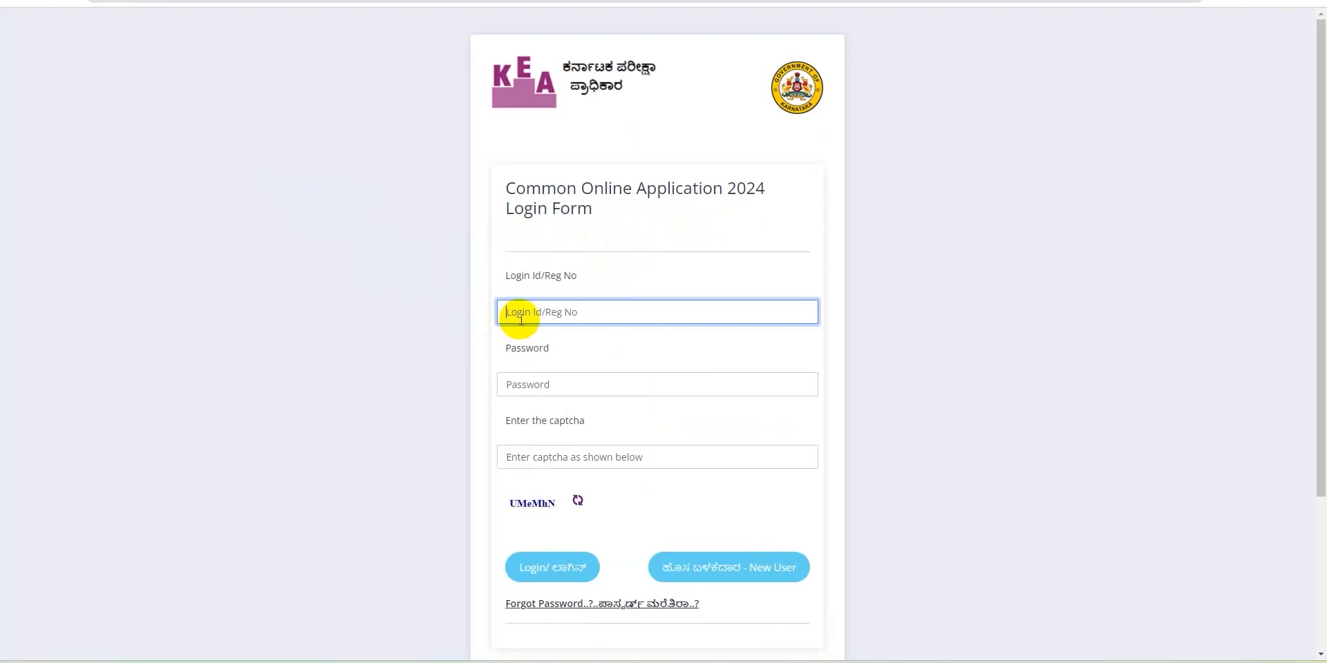
Remove a stray digit from the login ID and enter the account password
type("9")
key("BackSpace")
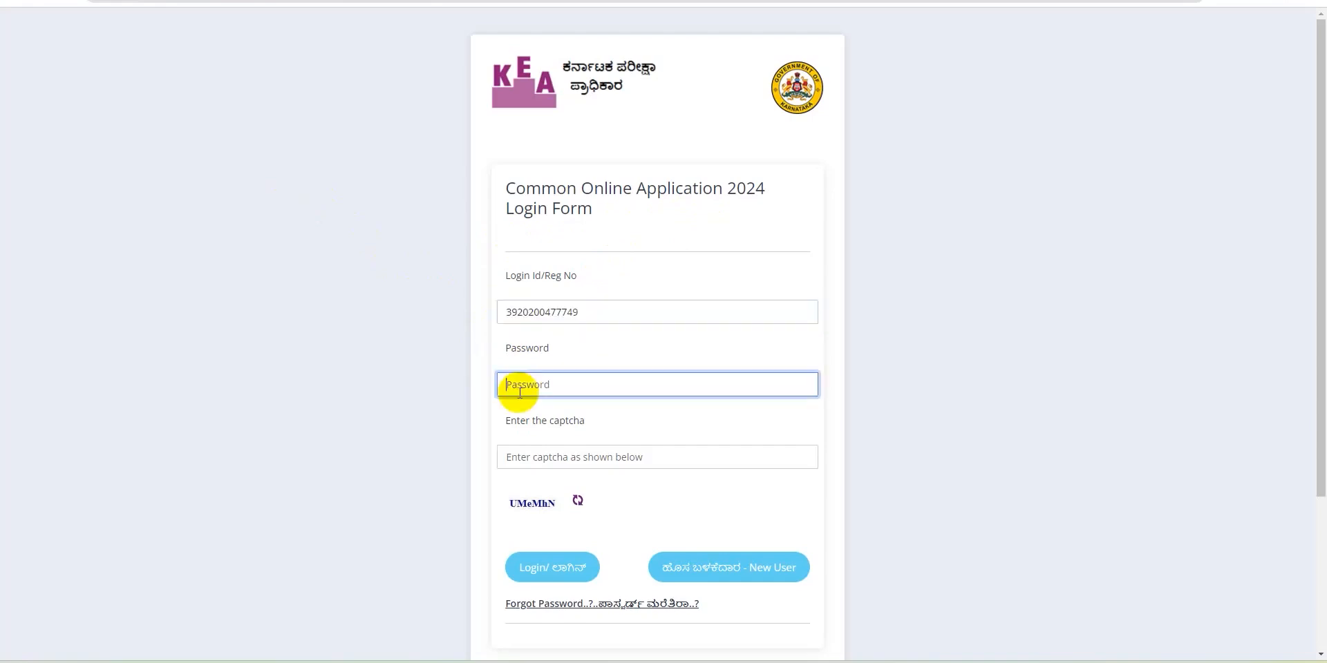
type("••••••")
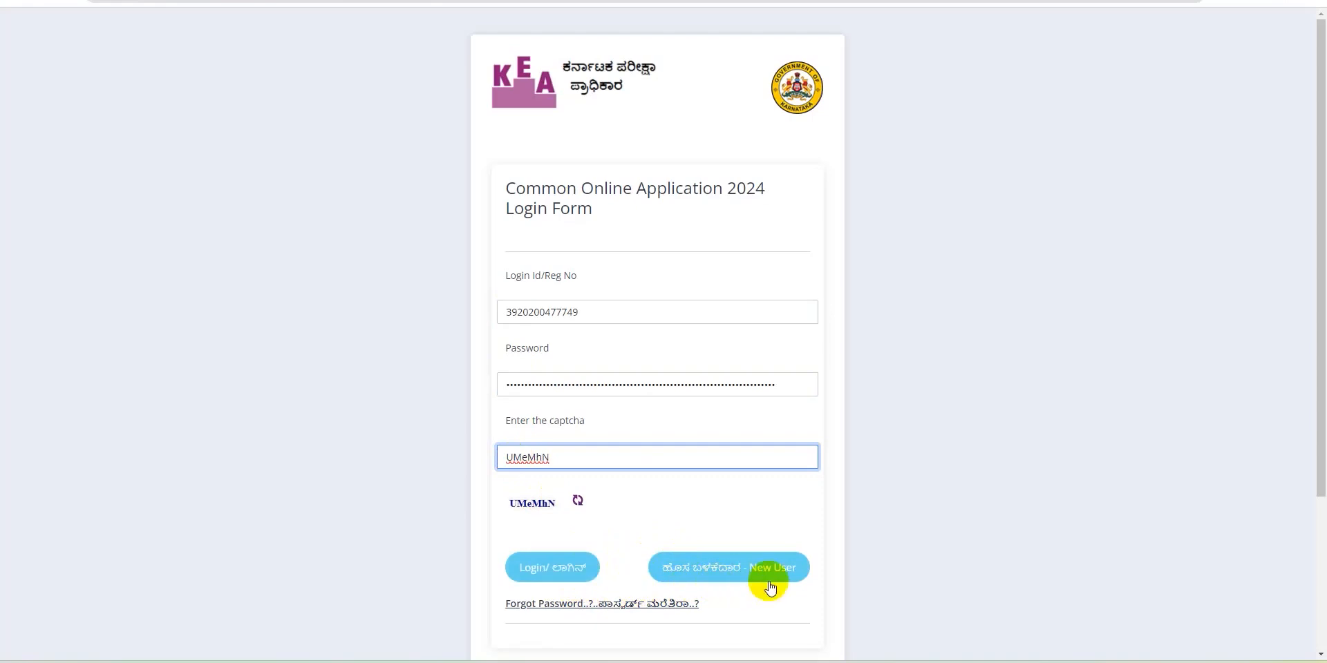
Log in and decline the browser's offer to save the password
left_click(547, 577)
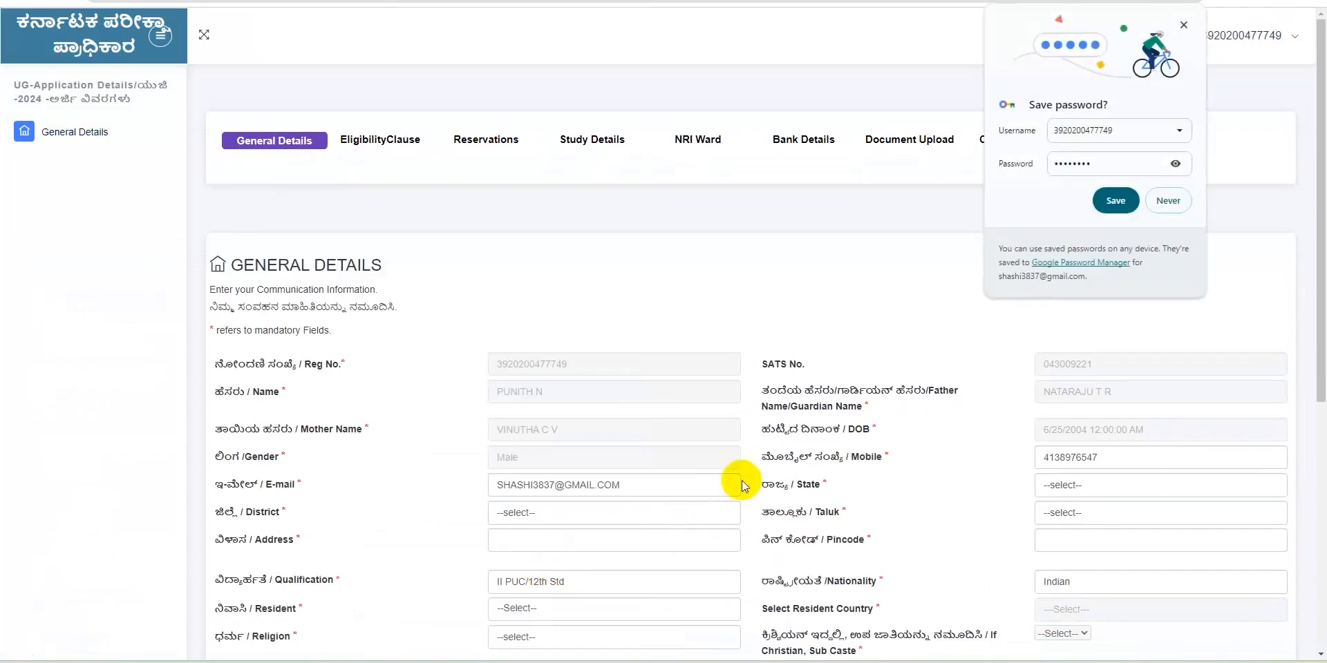
left_click(1167, 201)
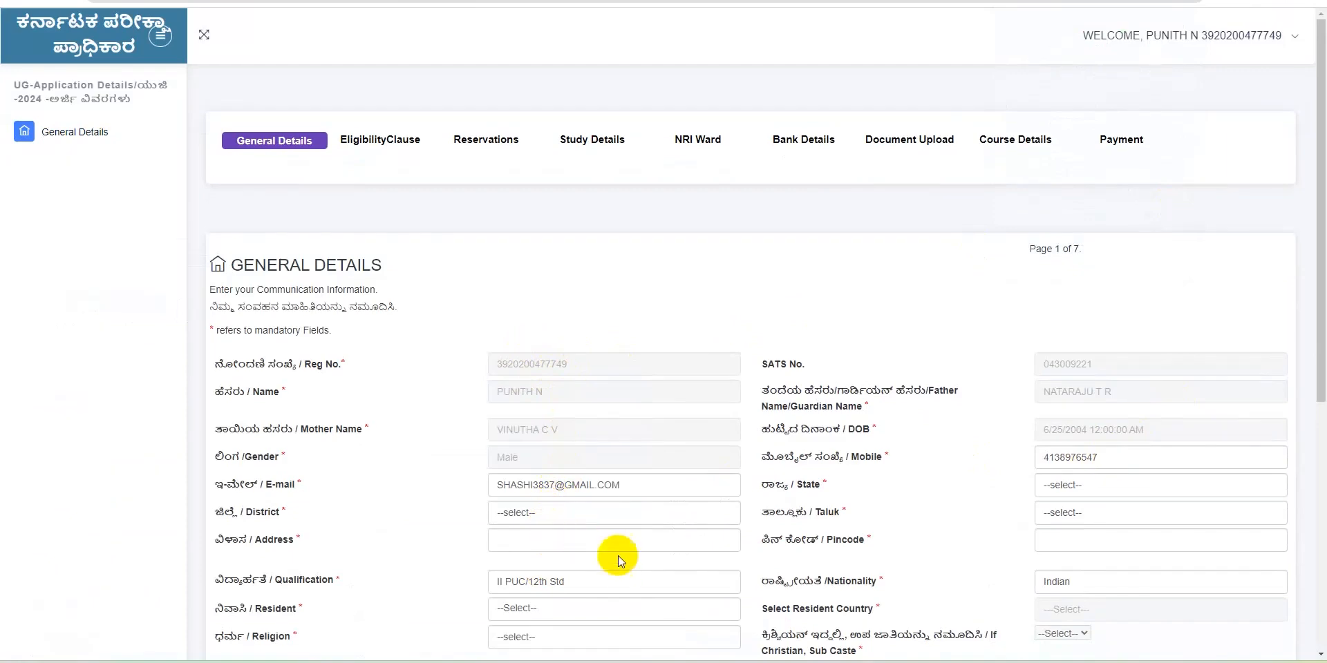
scroll(620, 563, "down", 3)
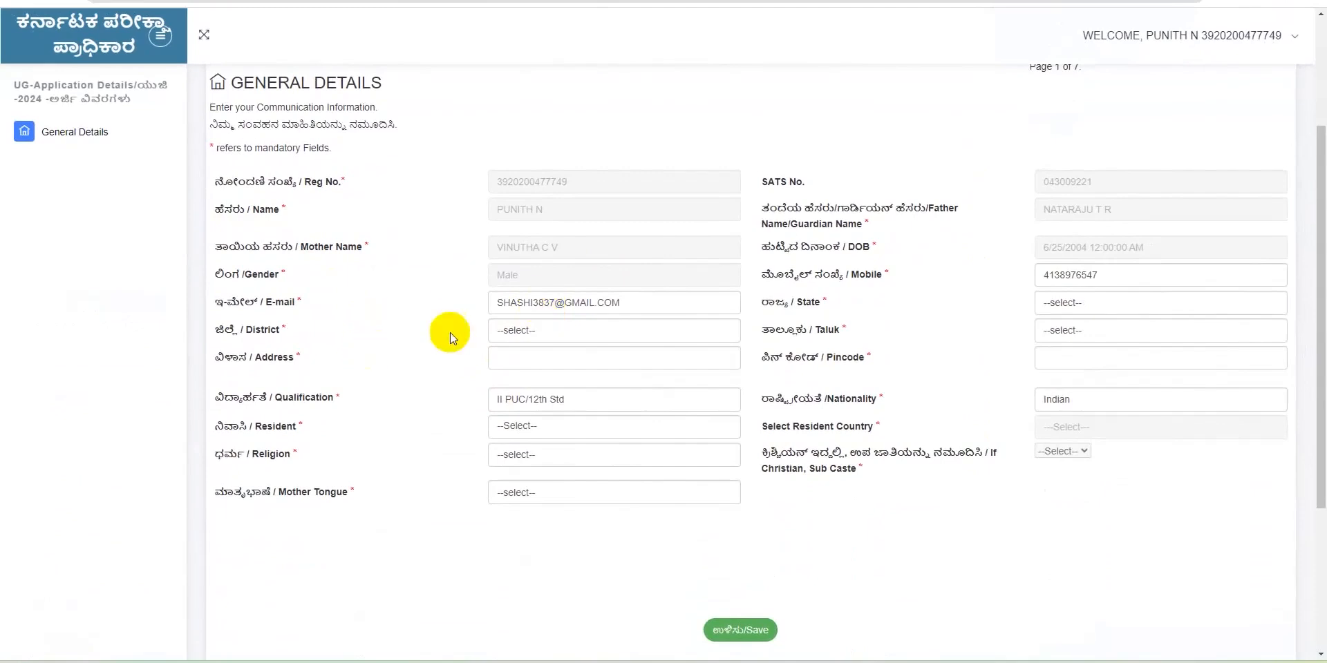
left_click(504, 333)
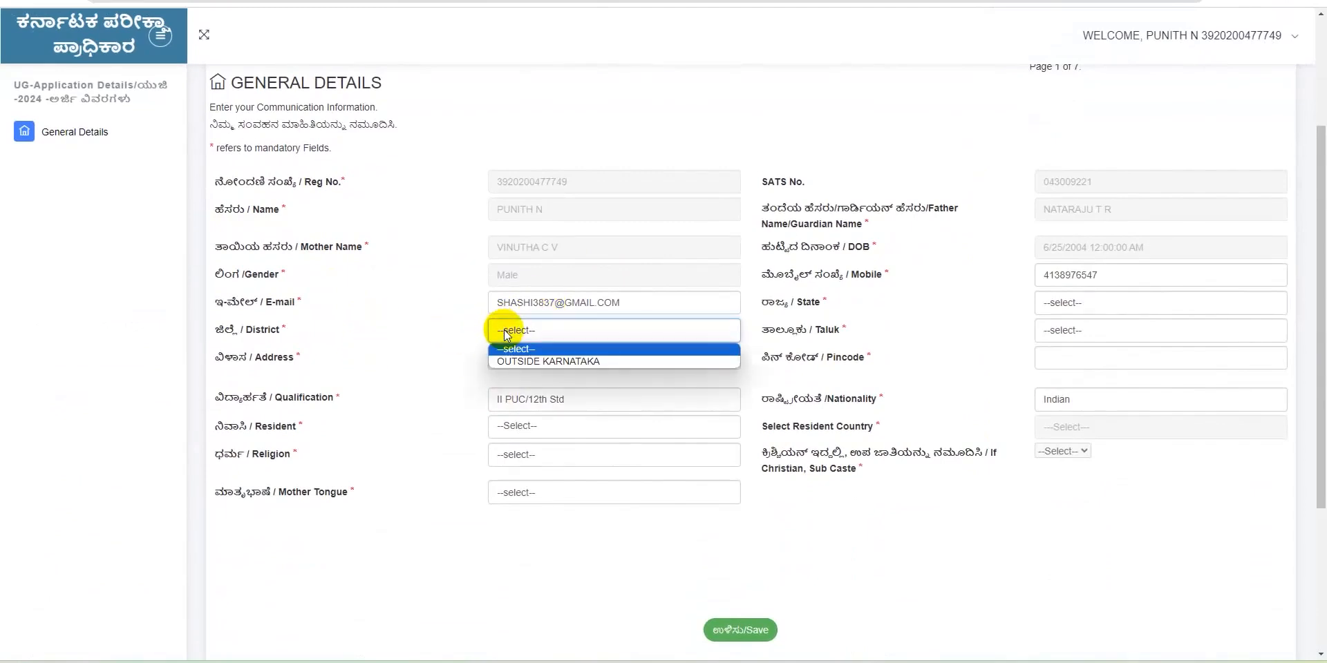
left_click(523, 364)
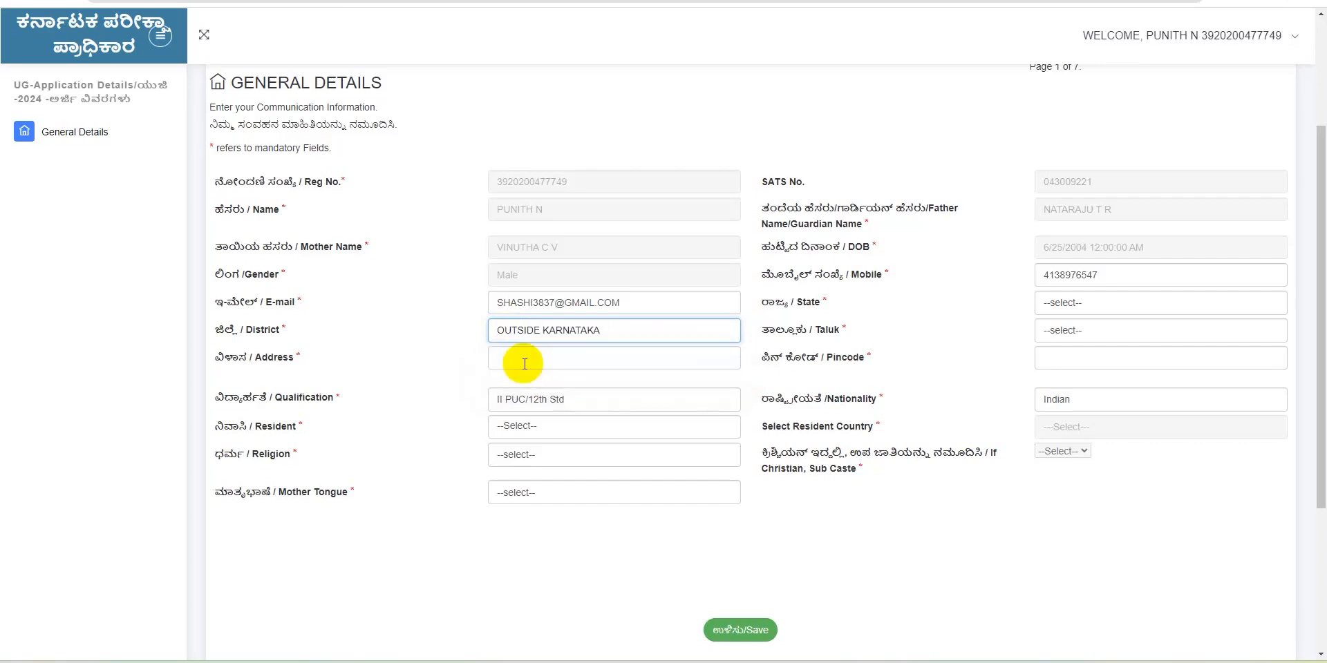
left_click(718, 331)
left_click(580, 334)
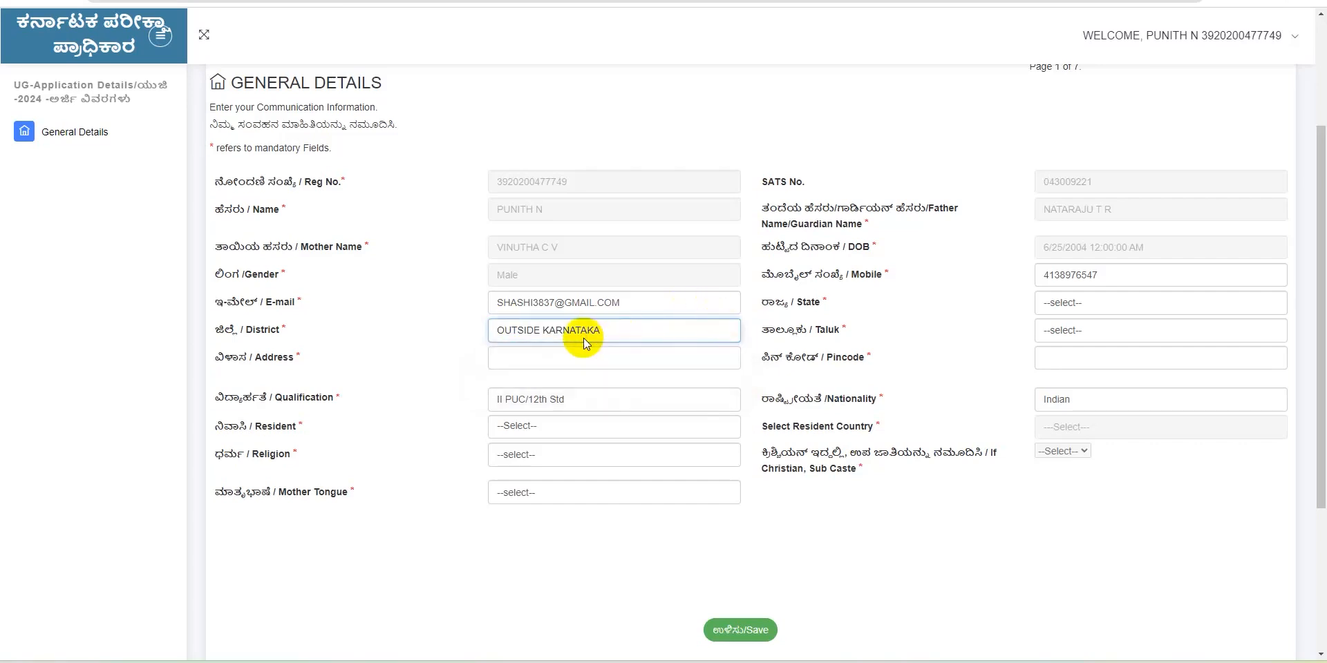
left_click(579, 338)
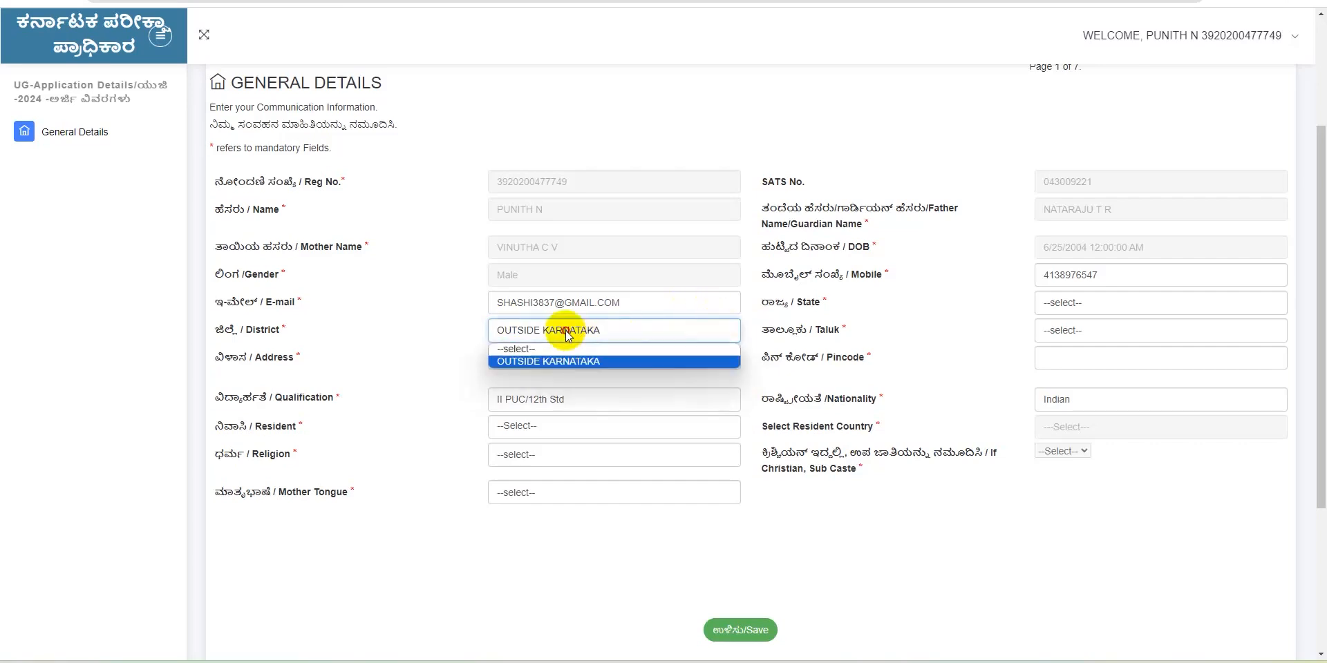
left_click(513, 350)
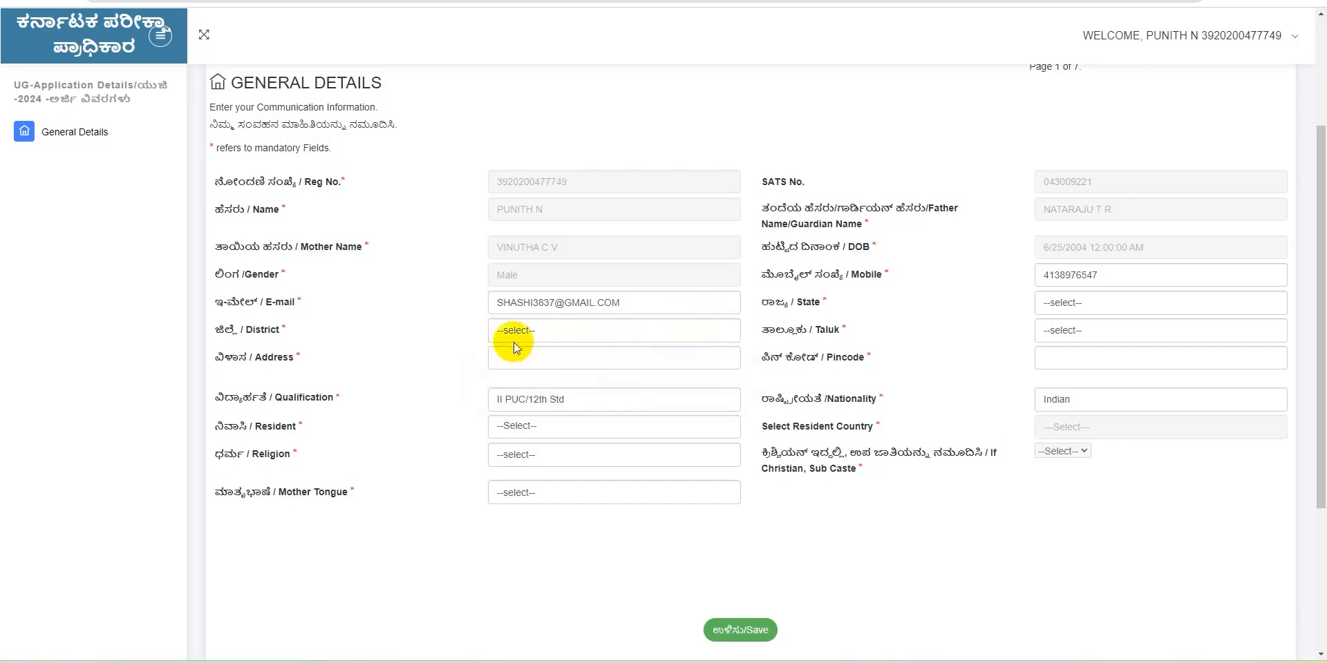
Autofill the saved address, mobile, state and pincode, and set residency to Resident of India
left_click(509, 364)
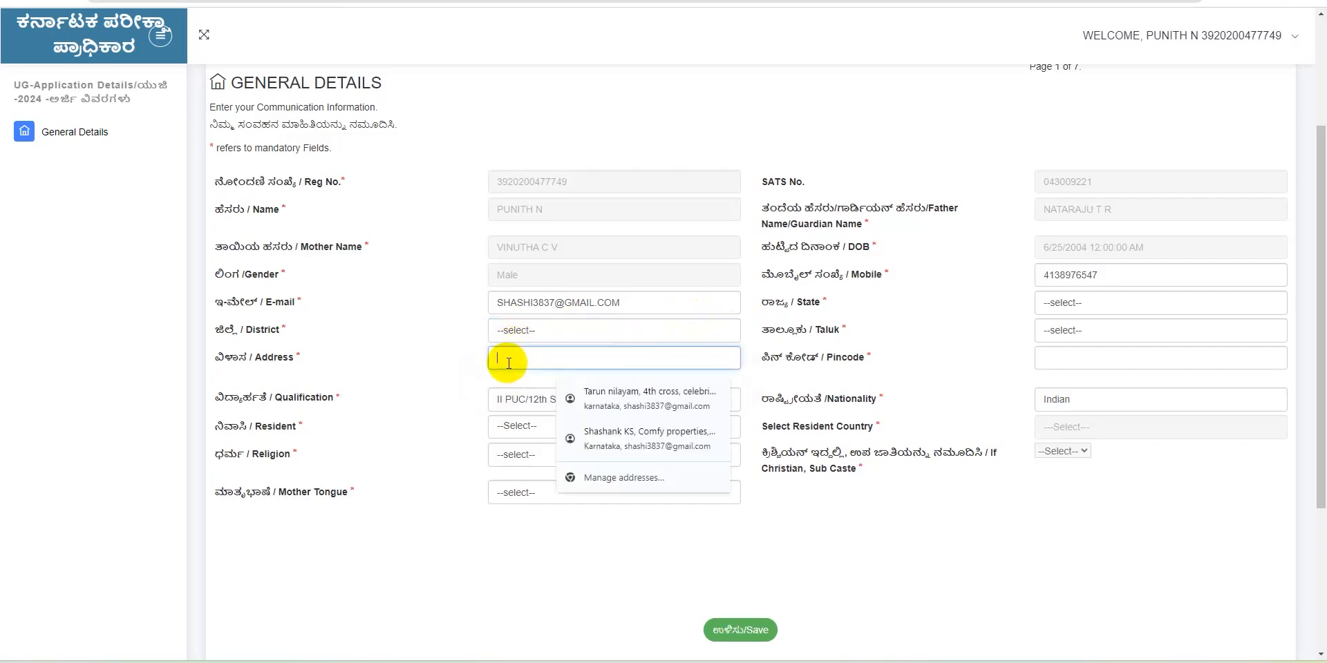
left_click(598, 399)
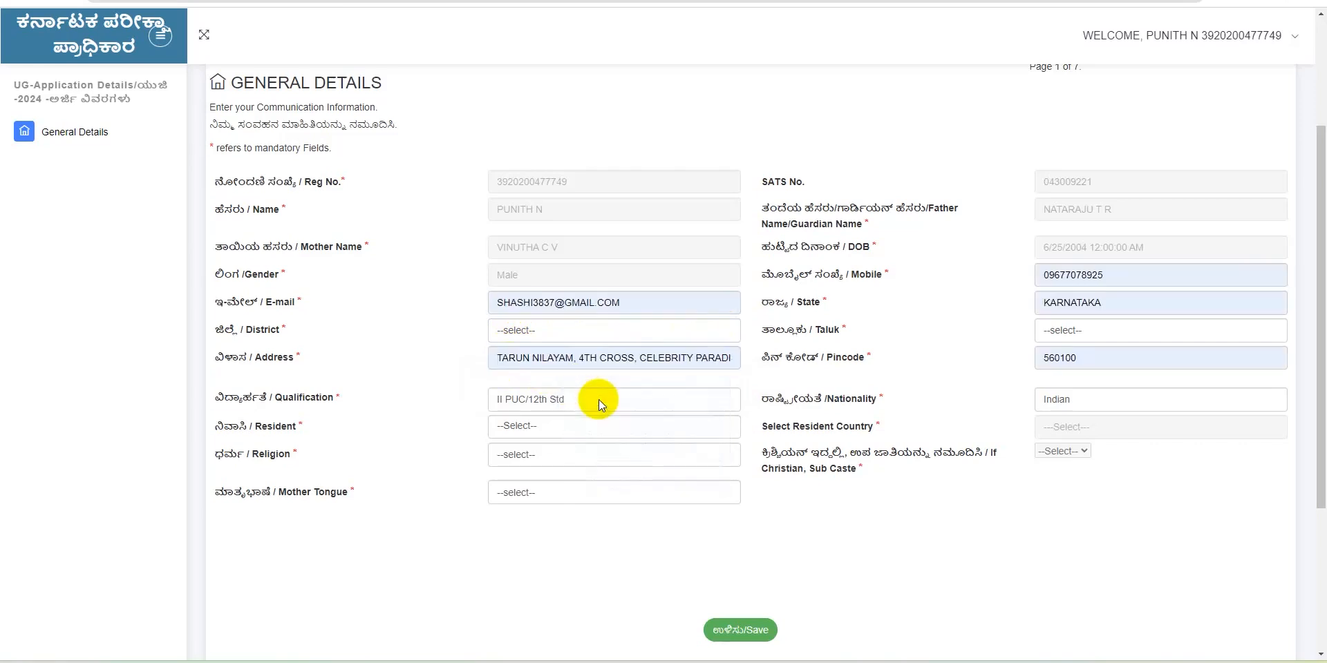
left_click(535, 423)
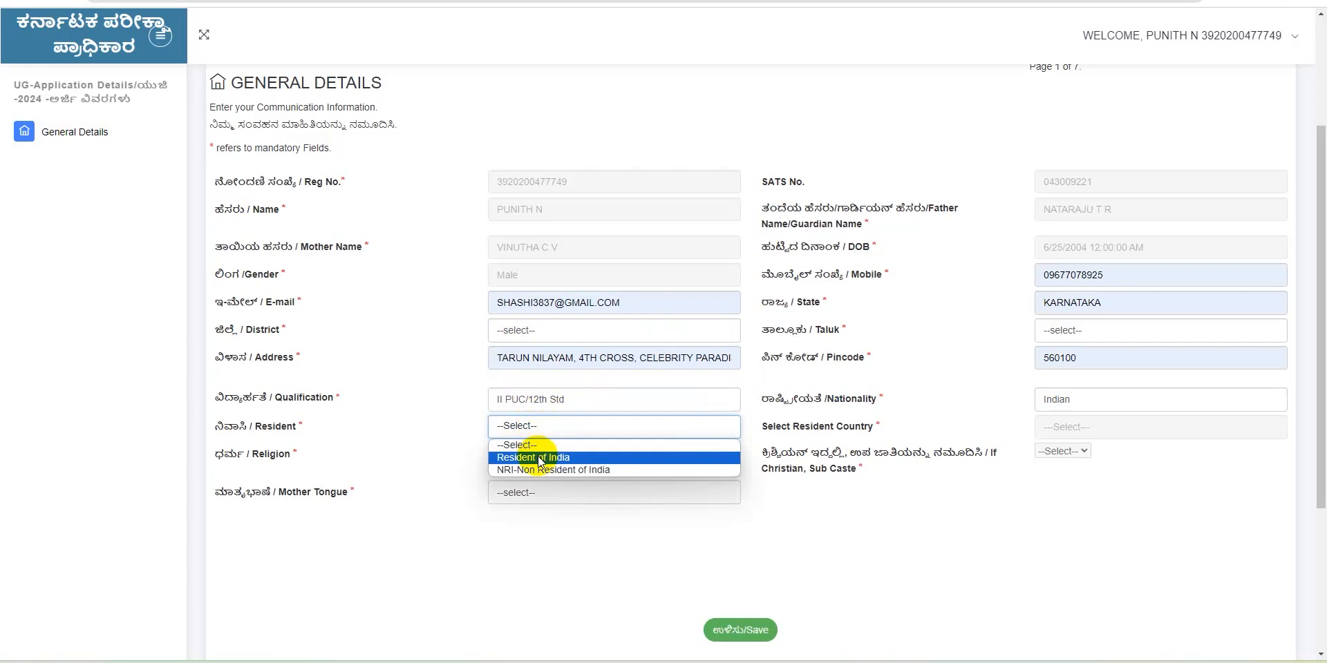
left_click(536, 458)
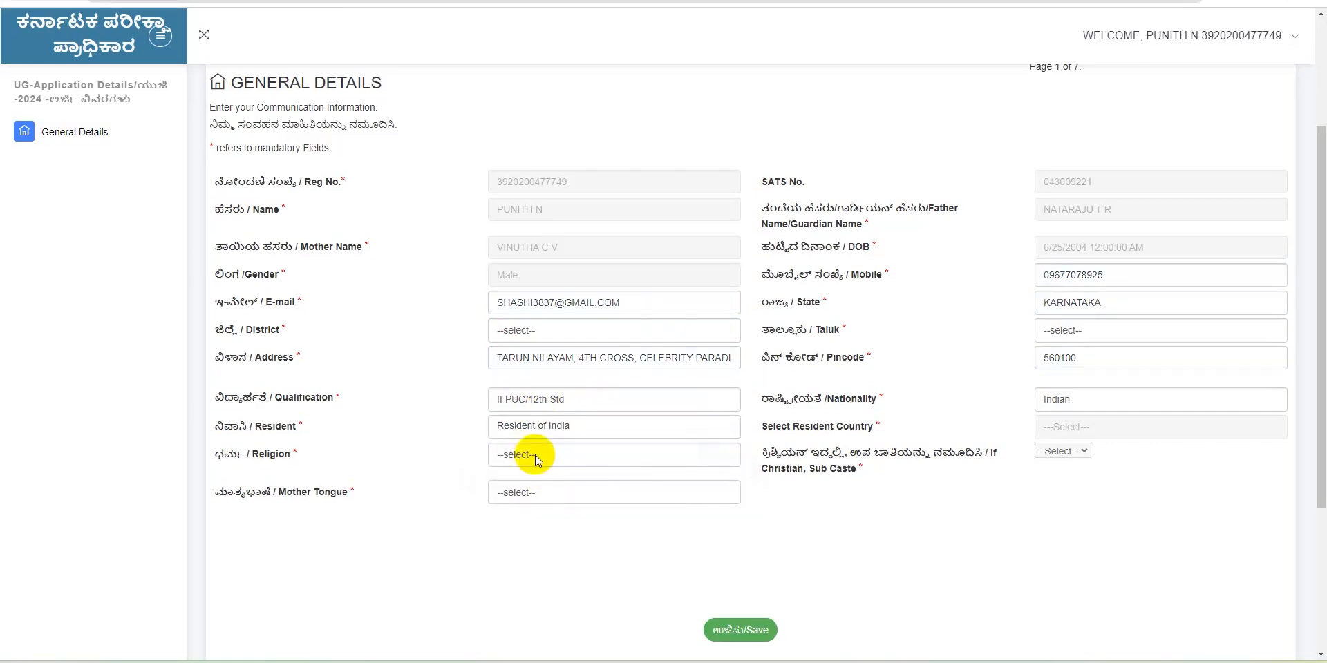
Set religion to Hindu and mother tongue to Kannada, leaving Taluk unselected
left_click(535, 454)
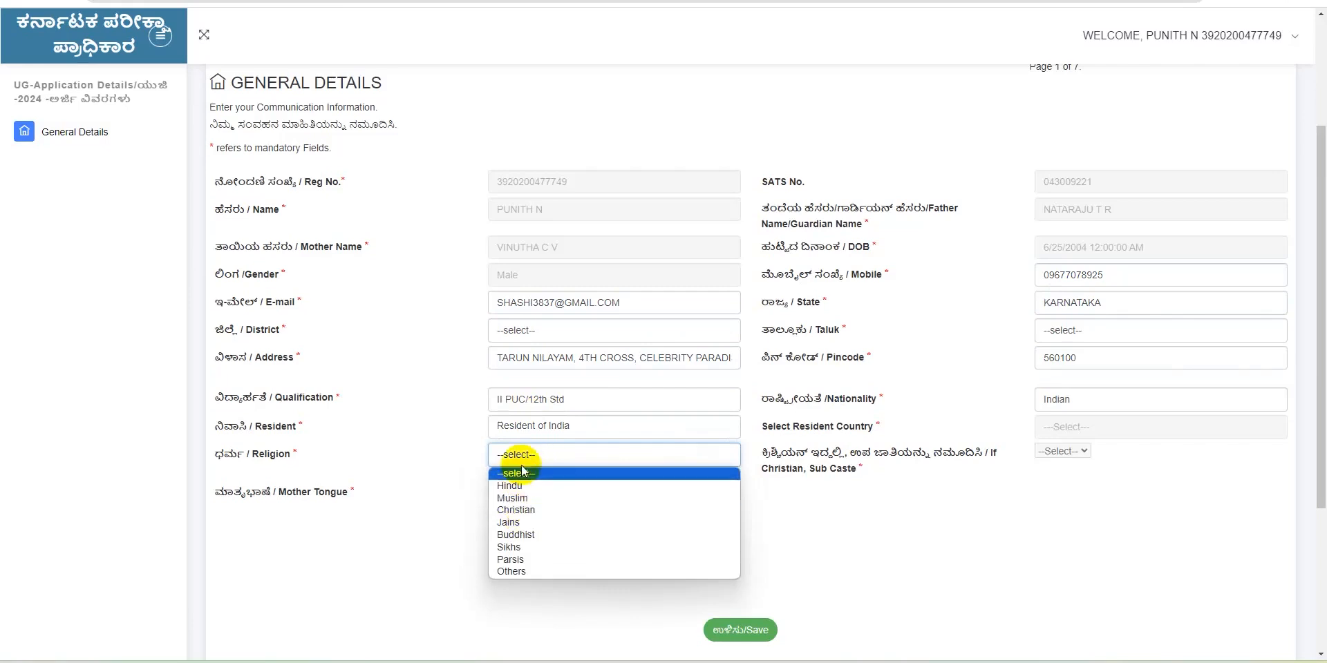
left_click(524, 488)
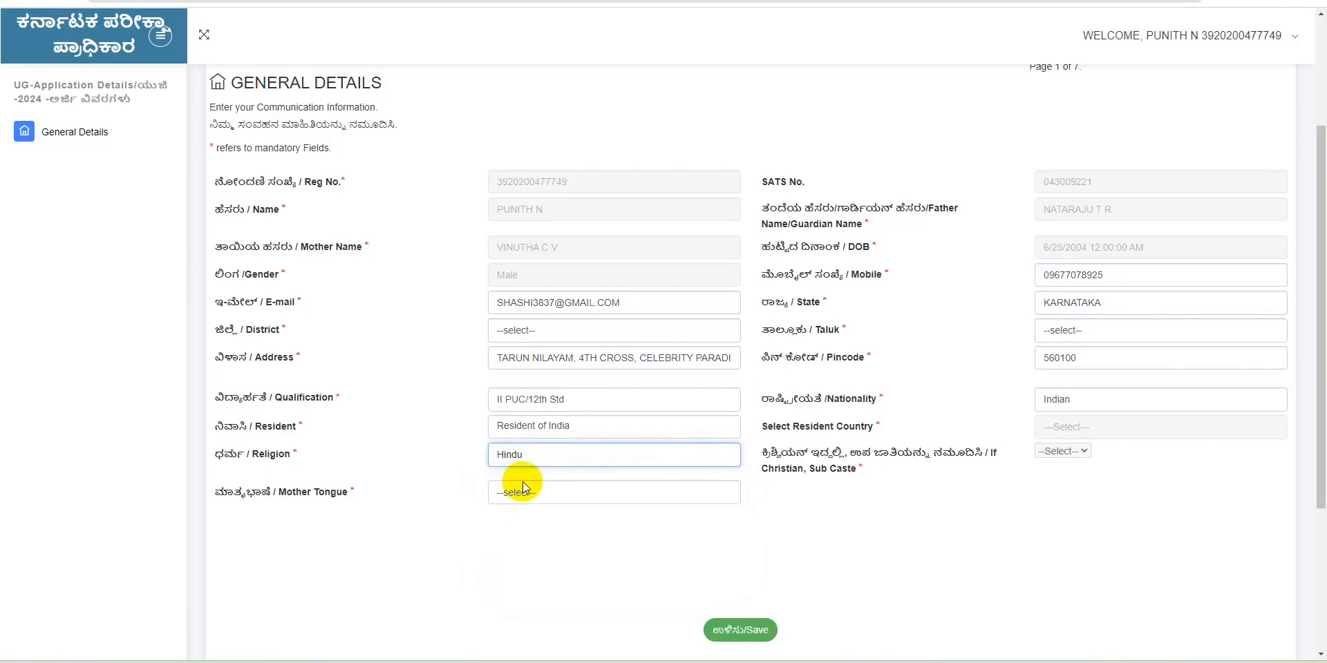
left_click(523, 488)
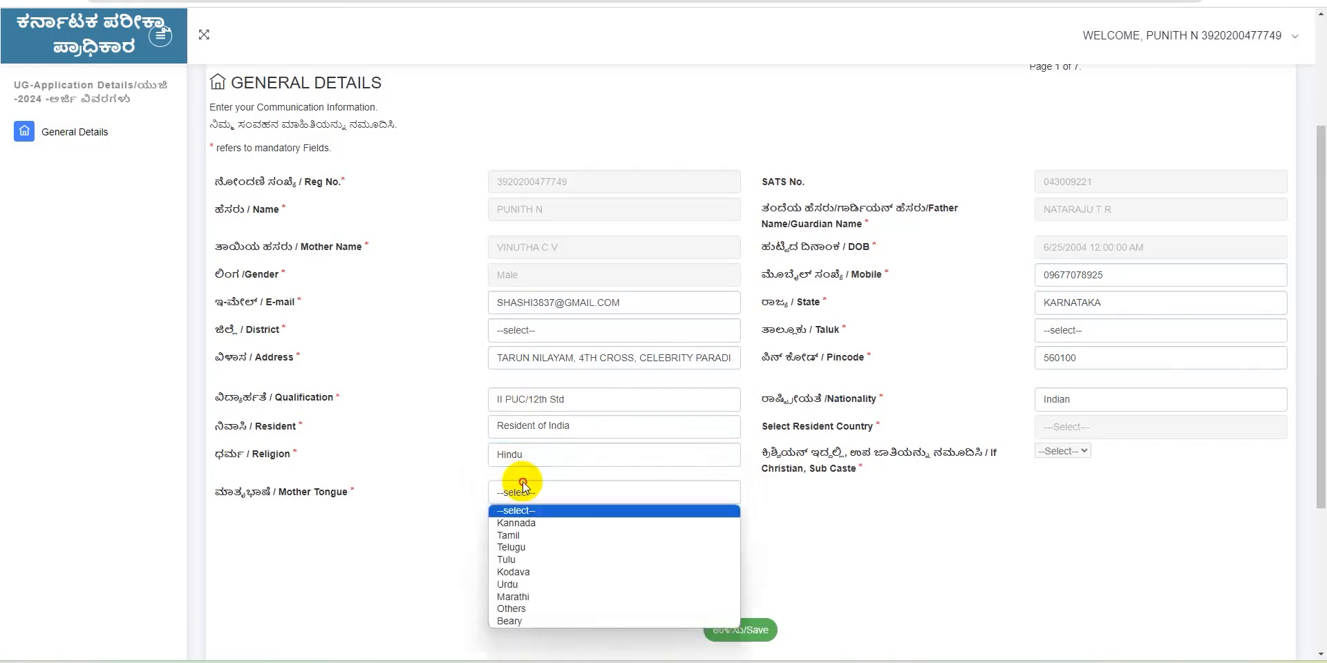
left_click(520, 523)
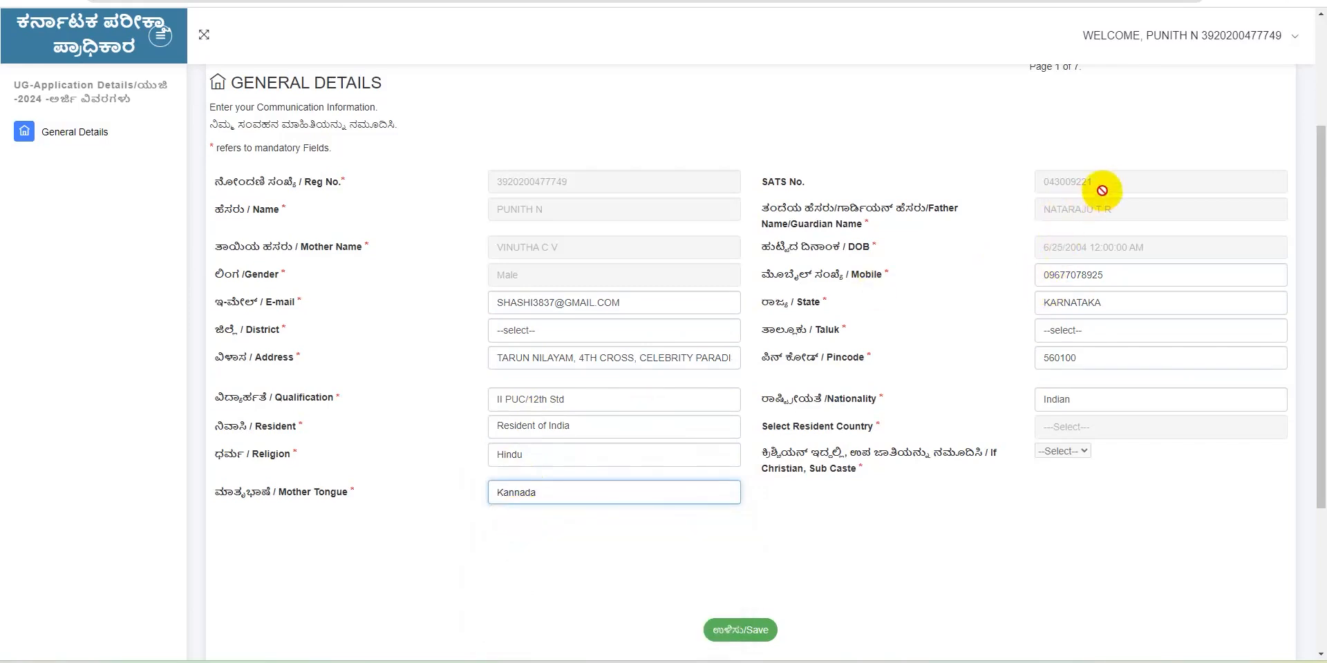
left_click(1071, 332)
left_click(1072, 334)
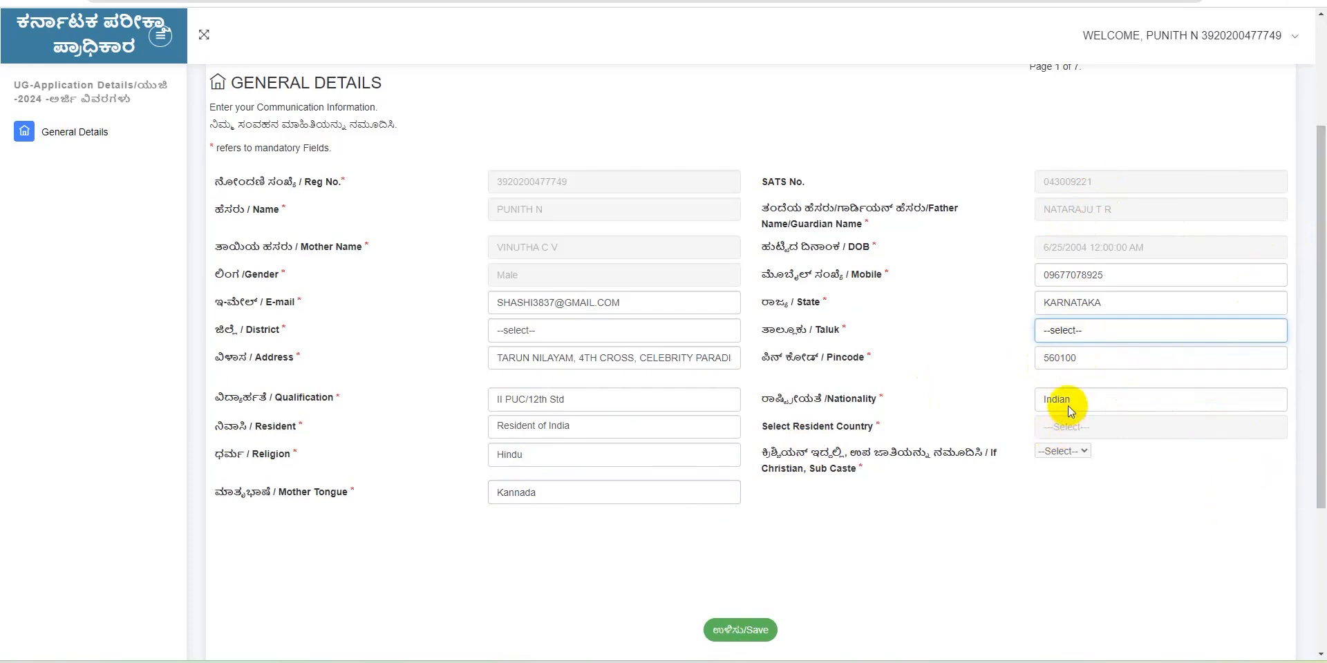
left_click(598, 429)
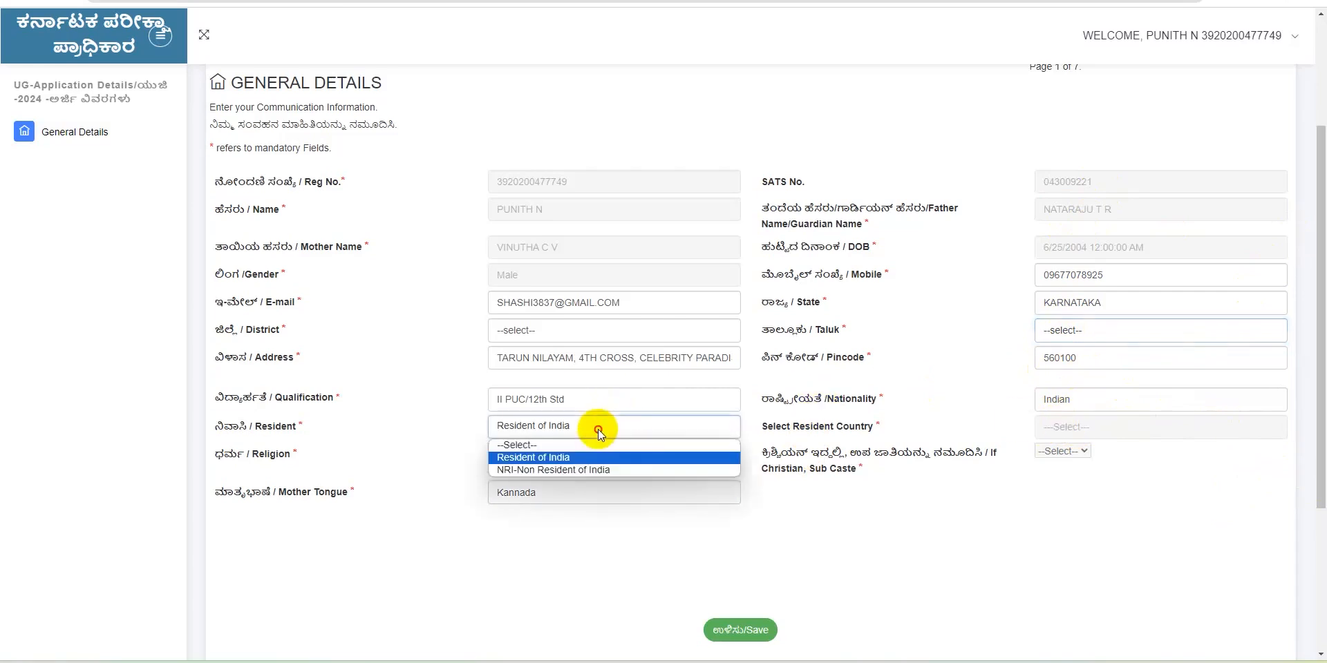
left_click(568, 471)
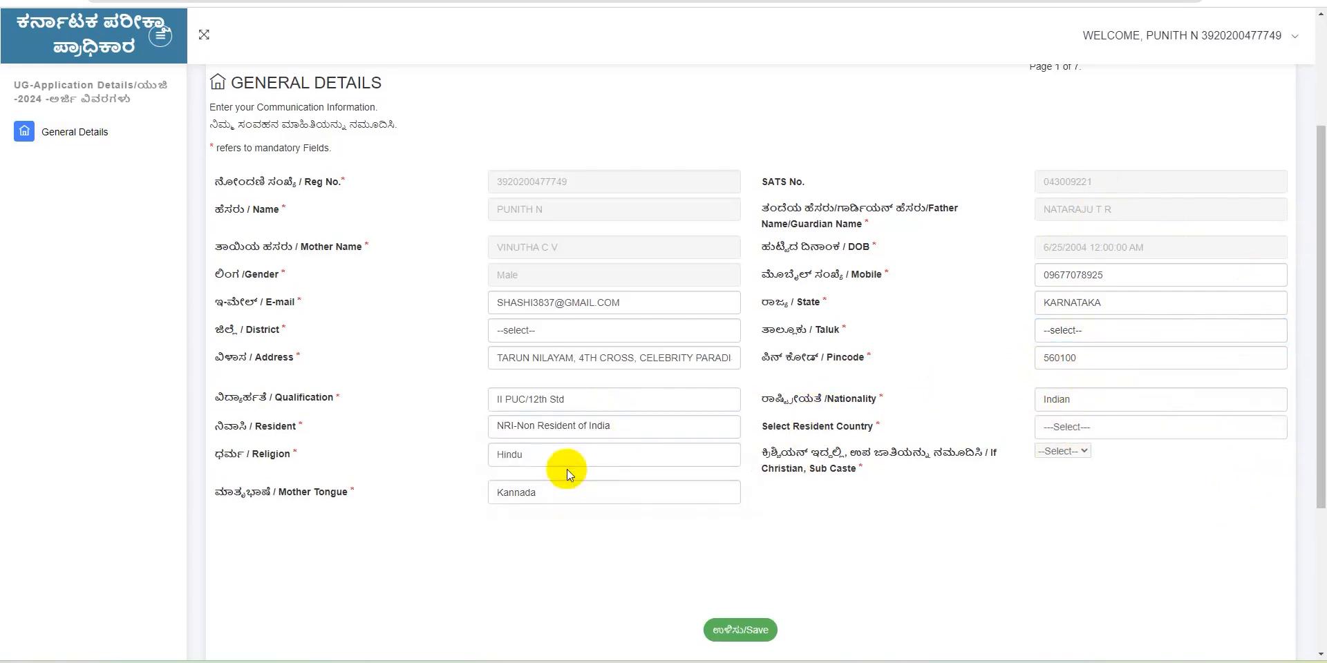
left_click(1077, 423)
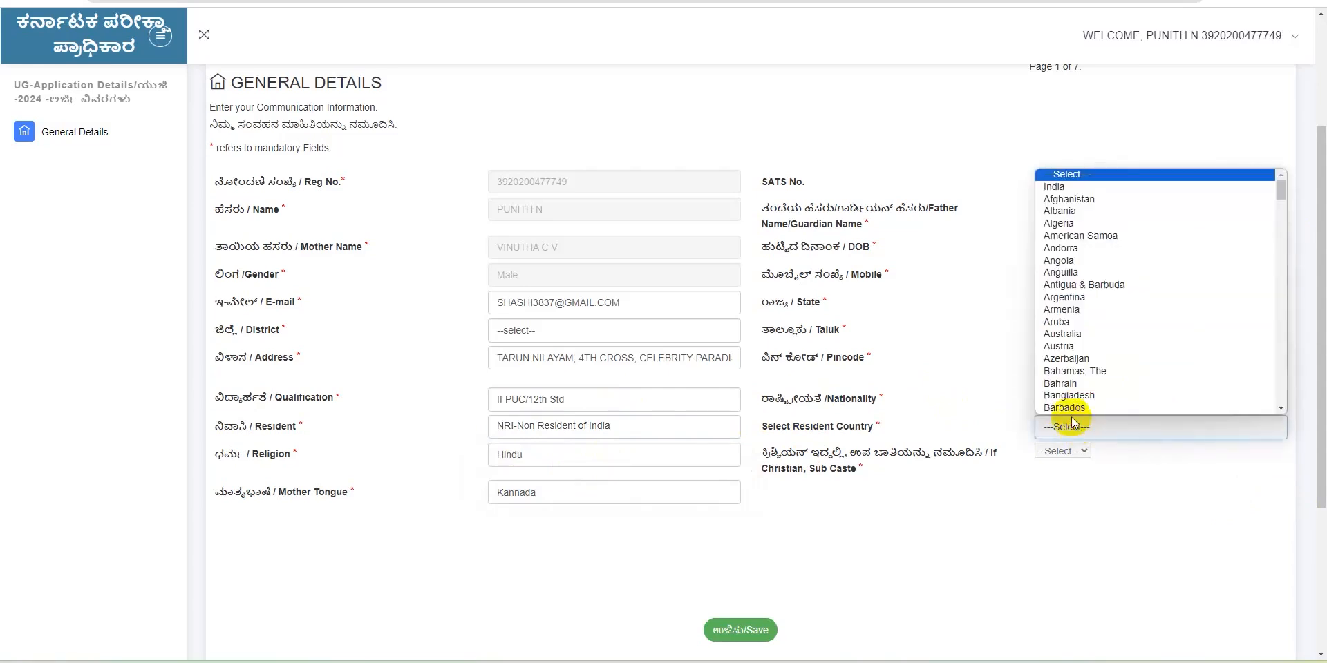
left_click(1052, 328)
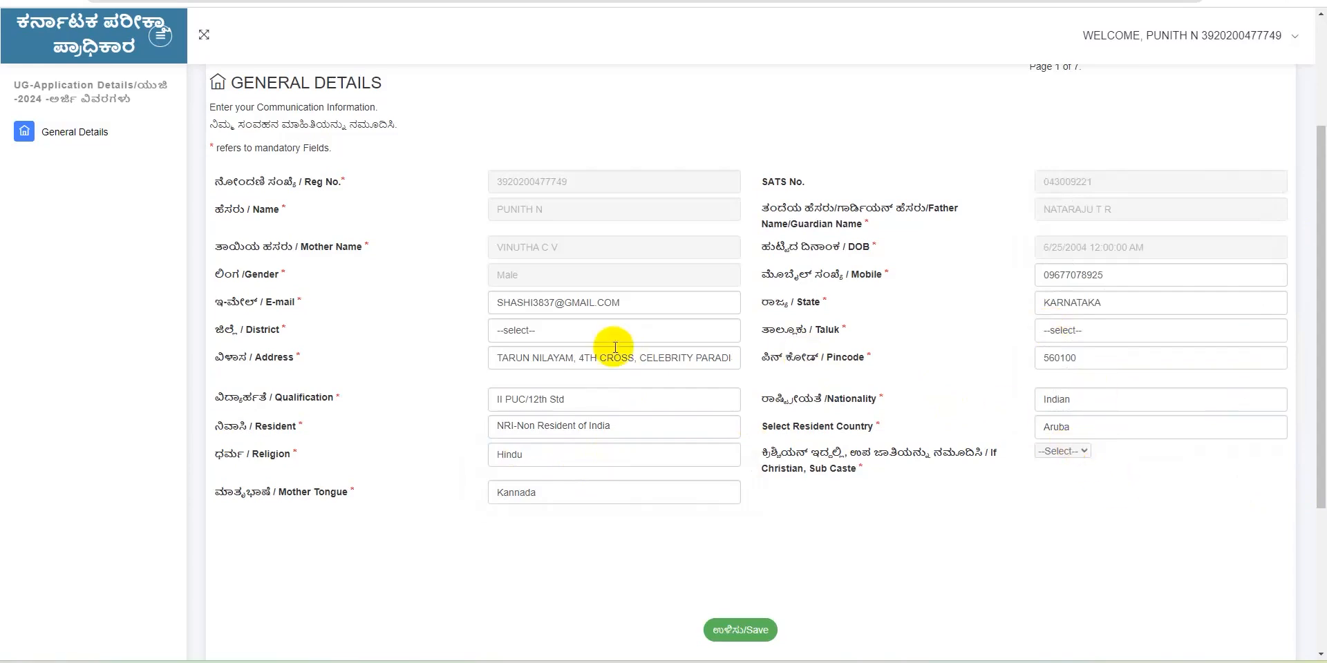
left_click(588, 426)
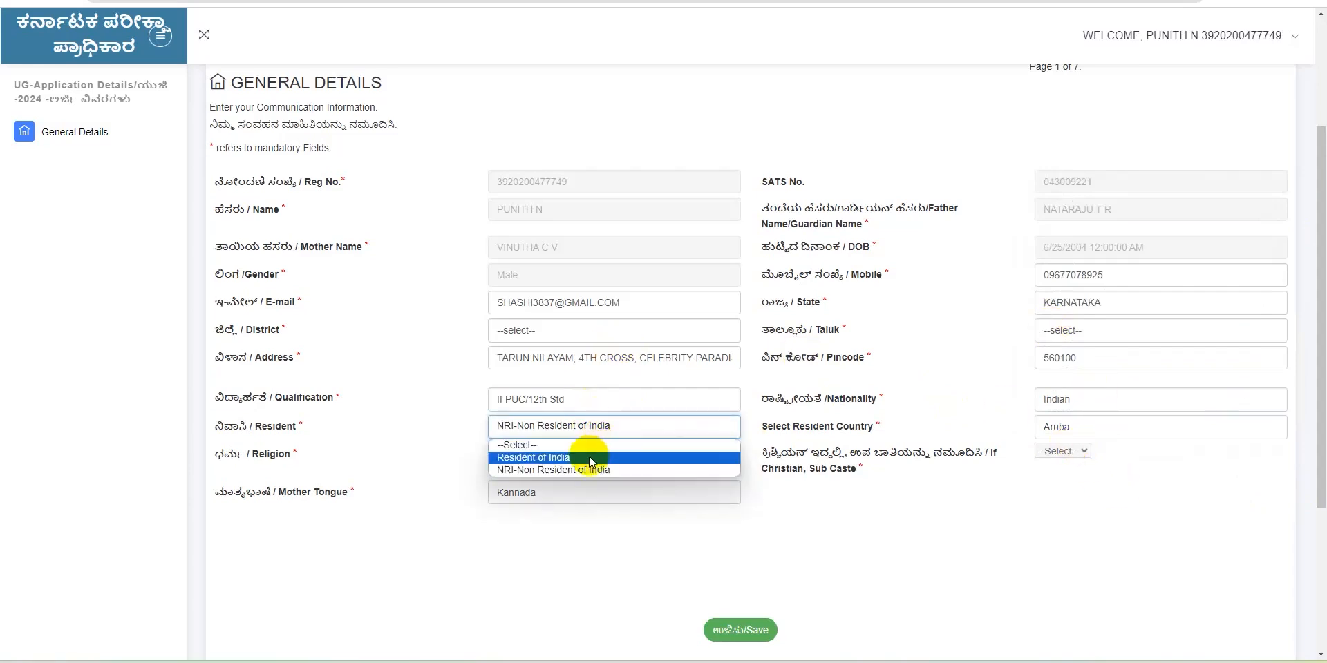
left_click(590, 458)
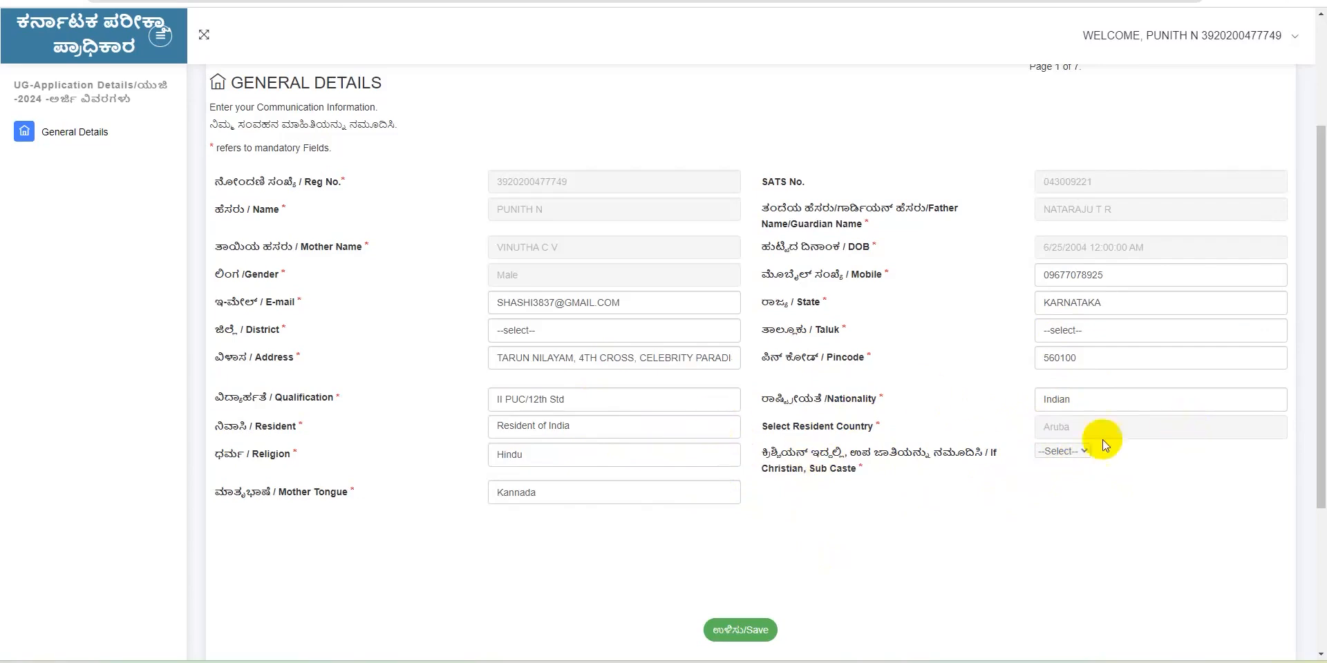
Try Christian as religion and view its sub-castes, then switch religion back to Hindu
left_click(532, 453)
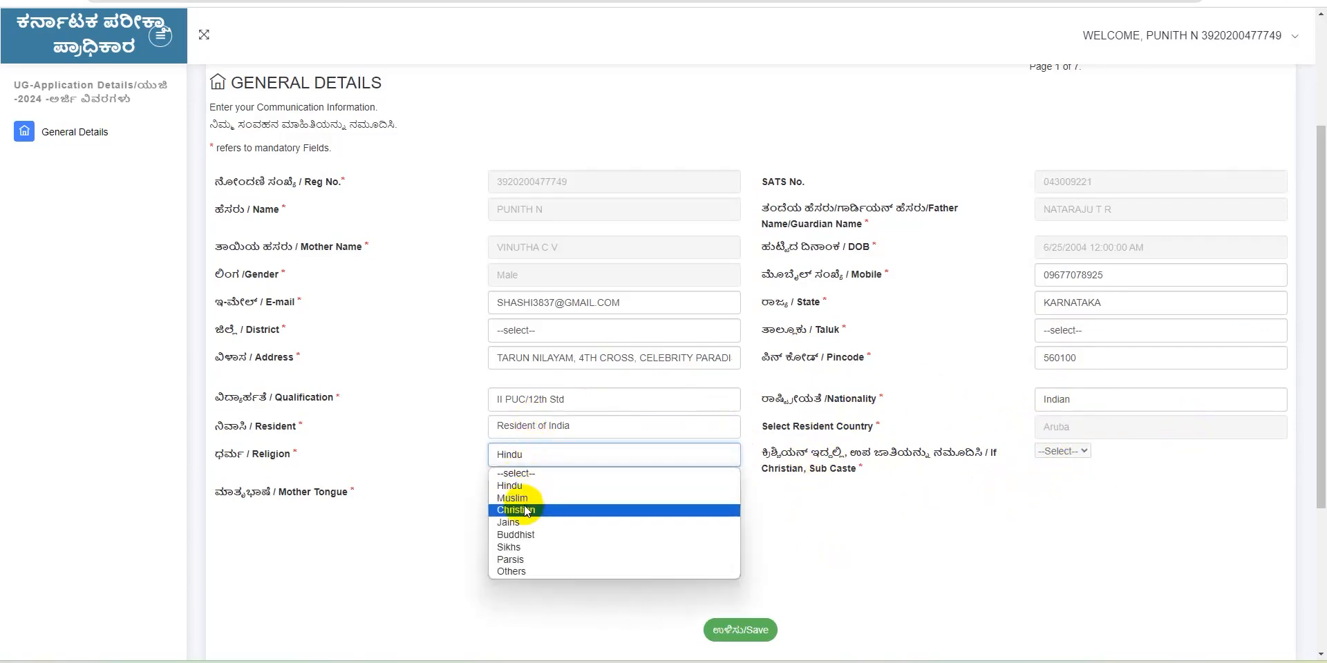
left_click(525, 510)
left_click(1058, 453)
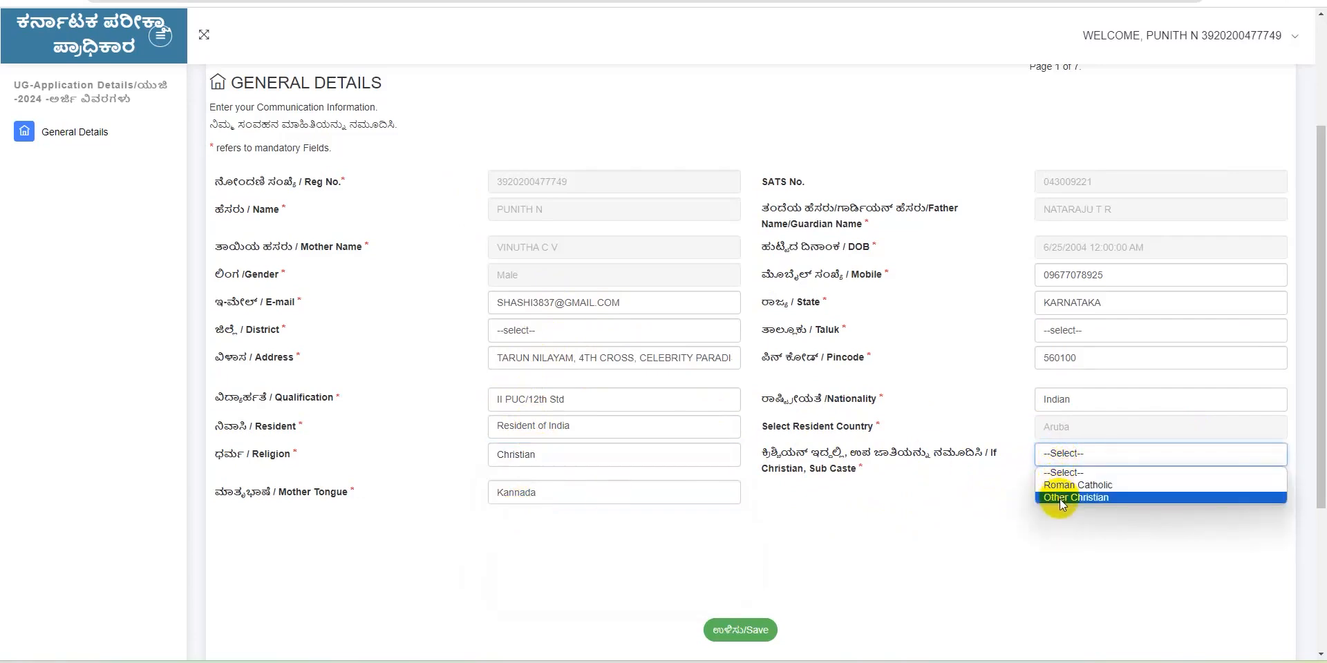
left_click(593, 453)
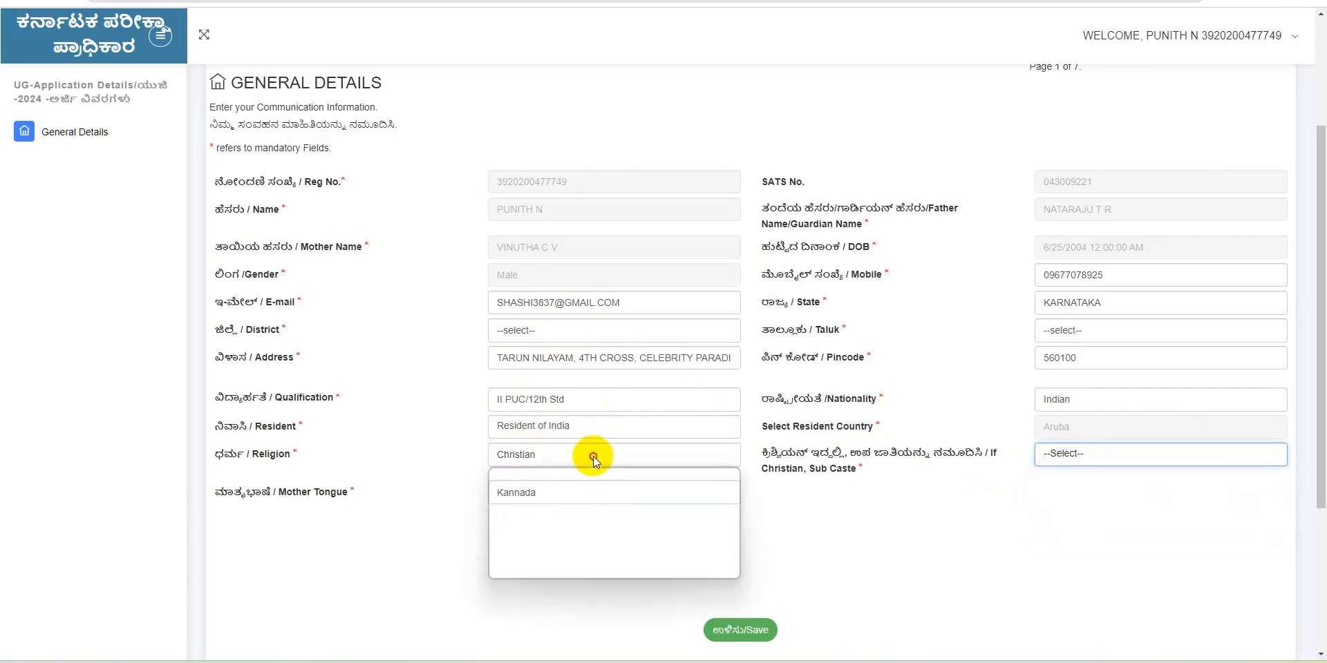
left_click(535, 486)
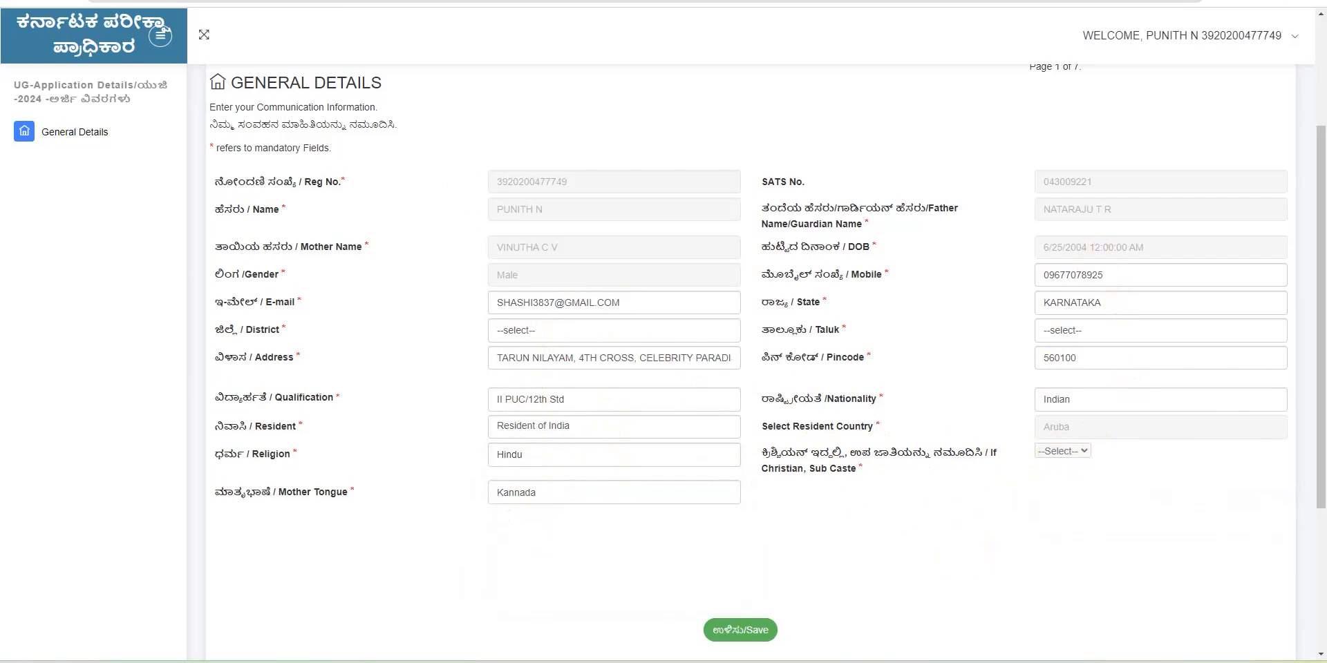
Pick BIDAR as district and BASAVAKALYAN as taluk, then save the general details
left_click(735, 631)
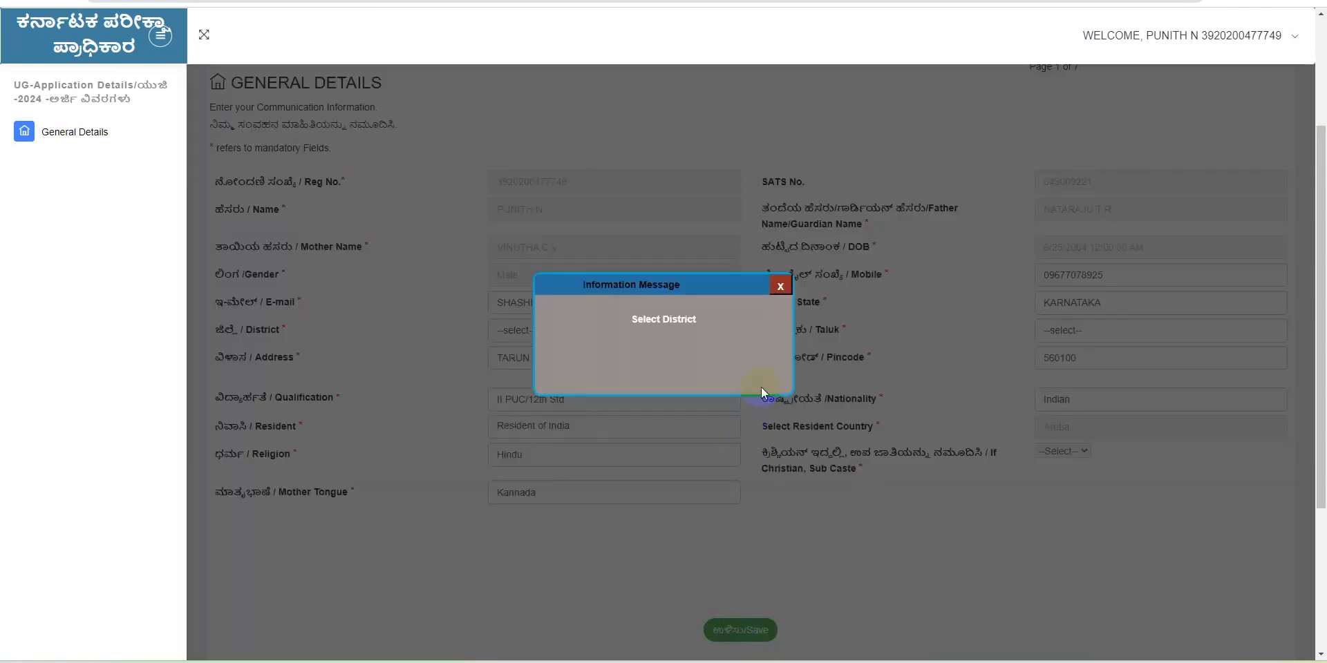
left_click(780, 286)
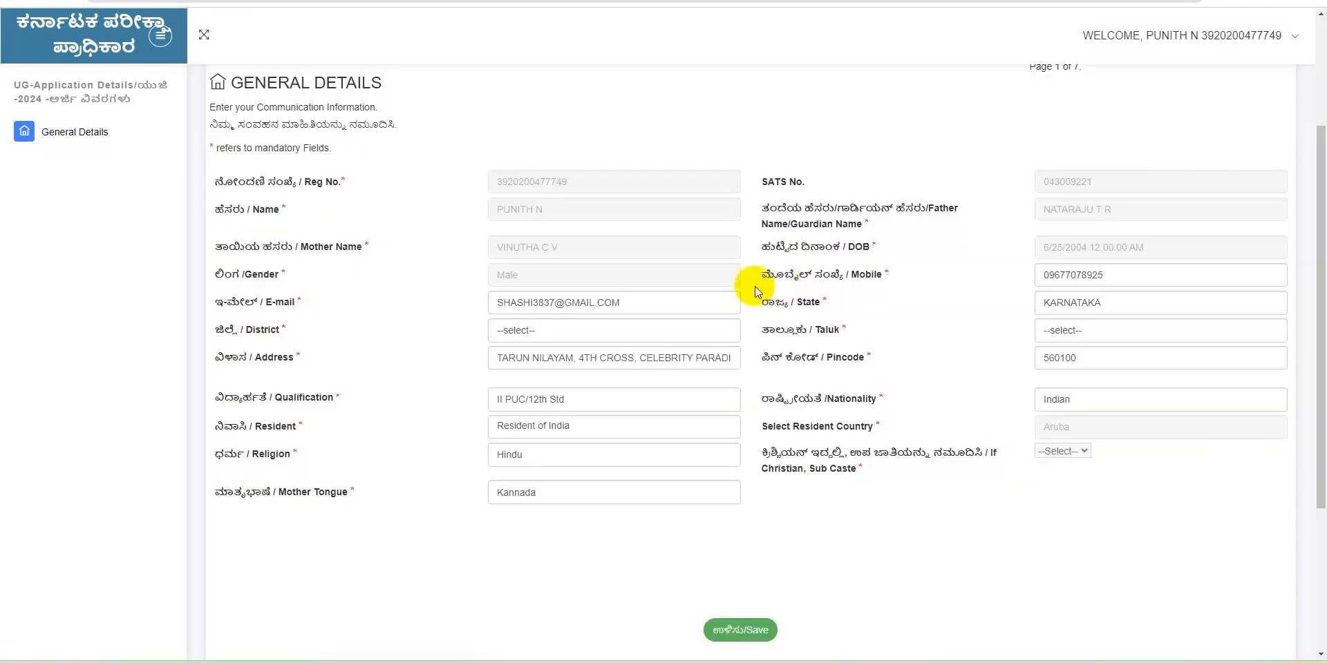
left_click(669, 332)
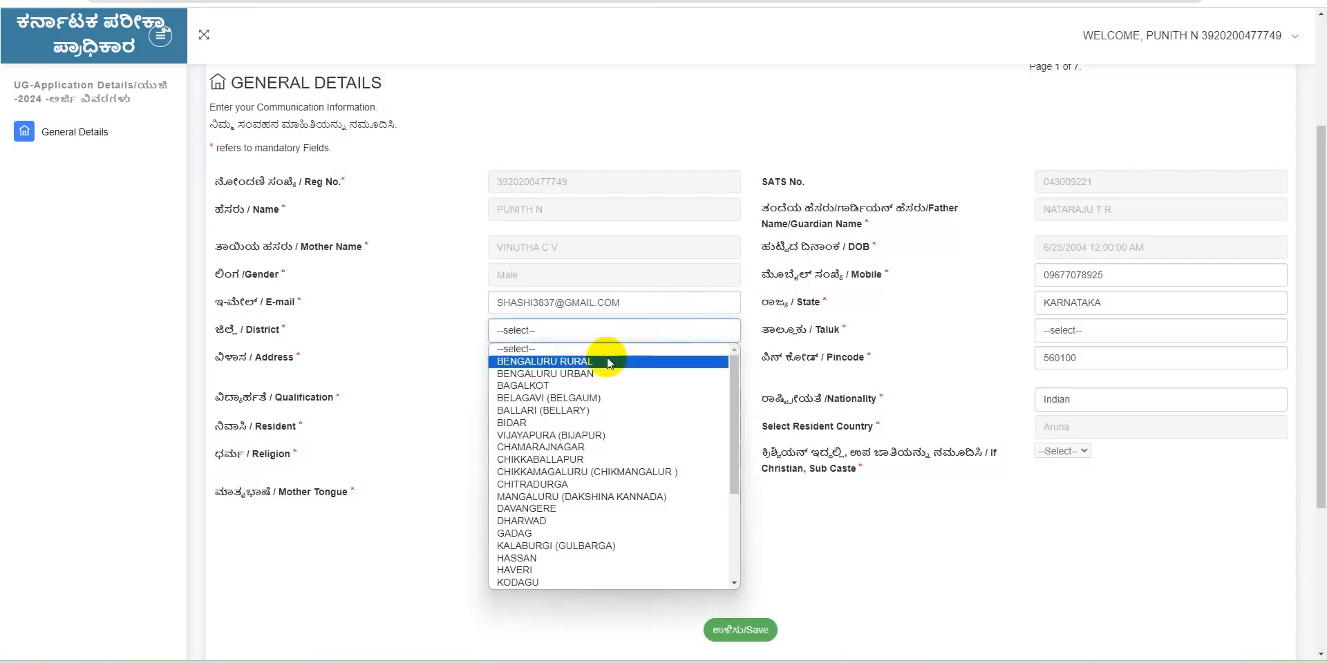
left_click(566, 421)
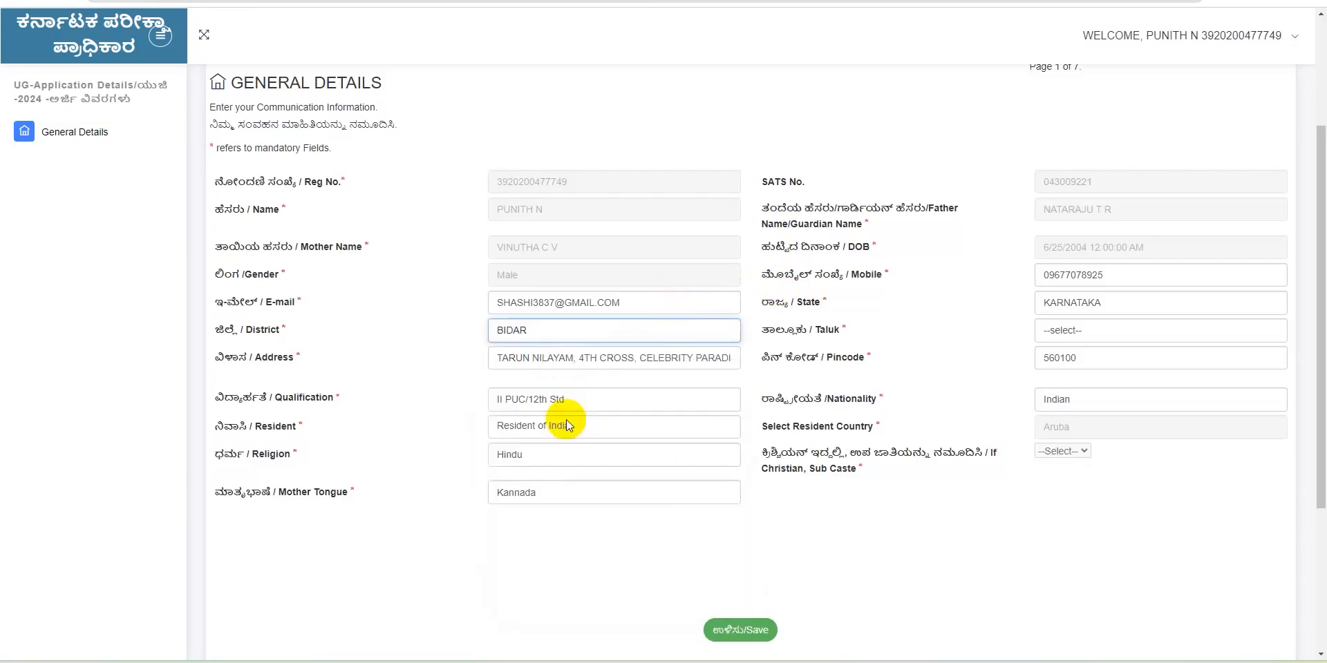
left_click(727, 634)
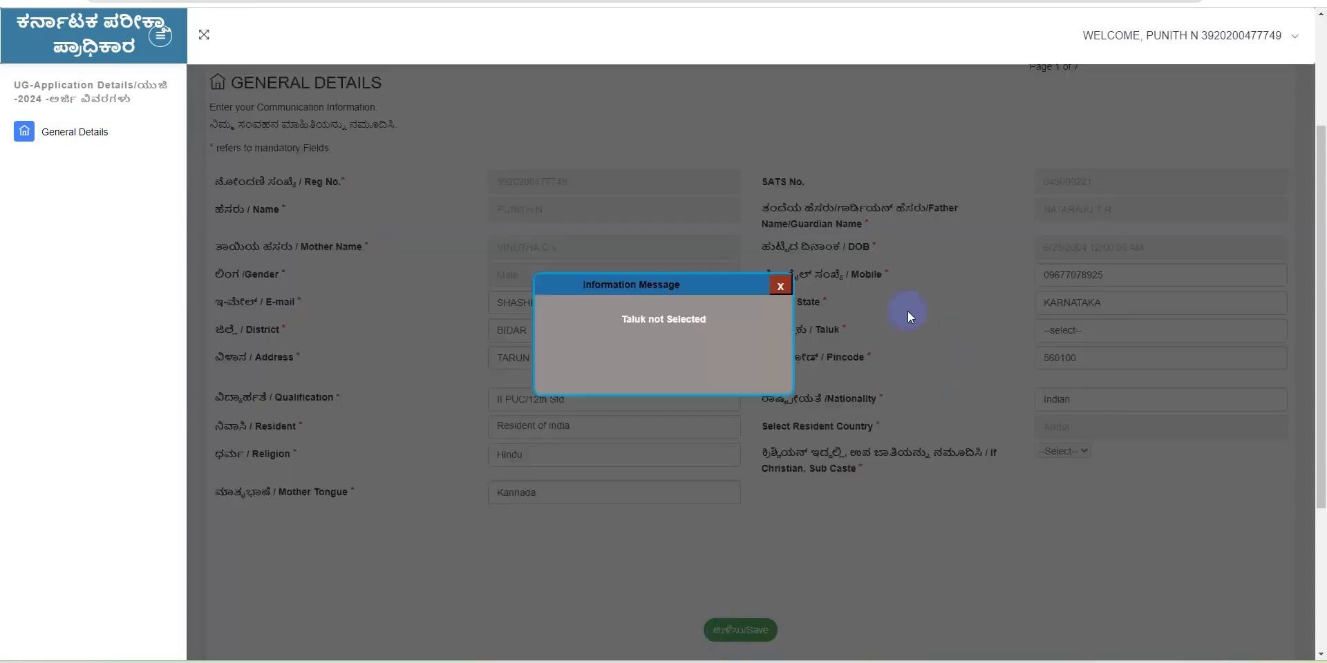
left_click(780, 286)
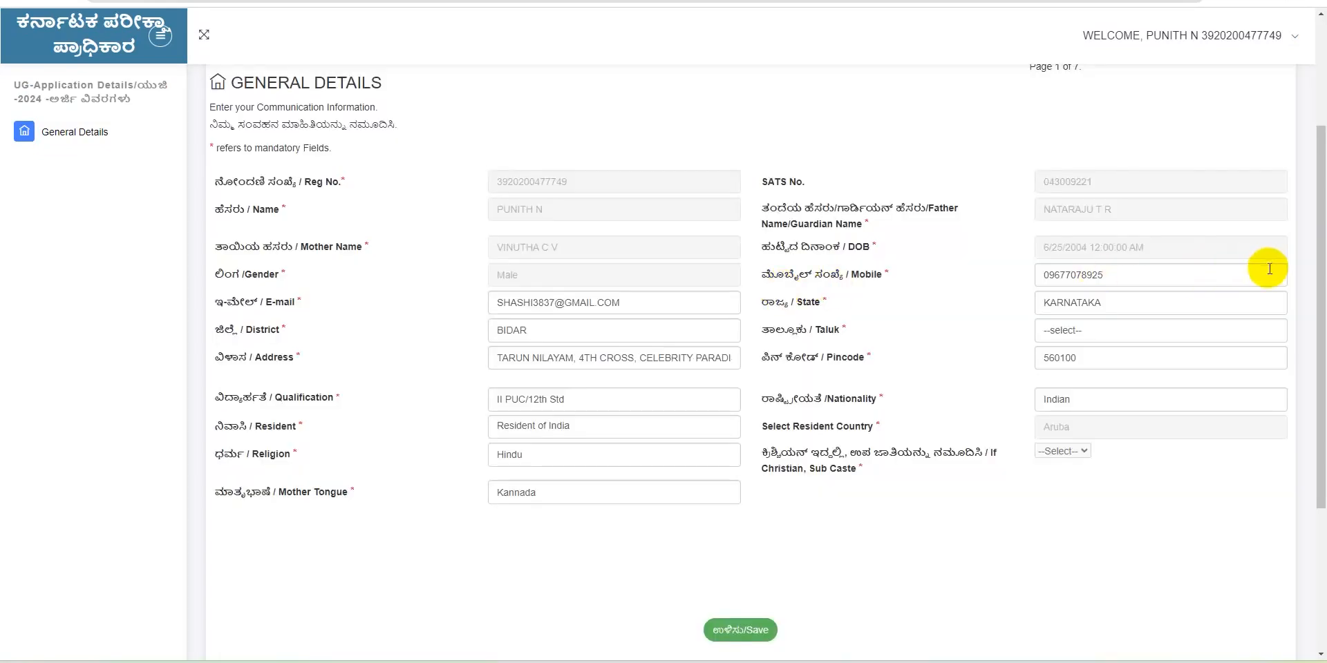
left_click(1148, 332)
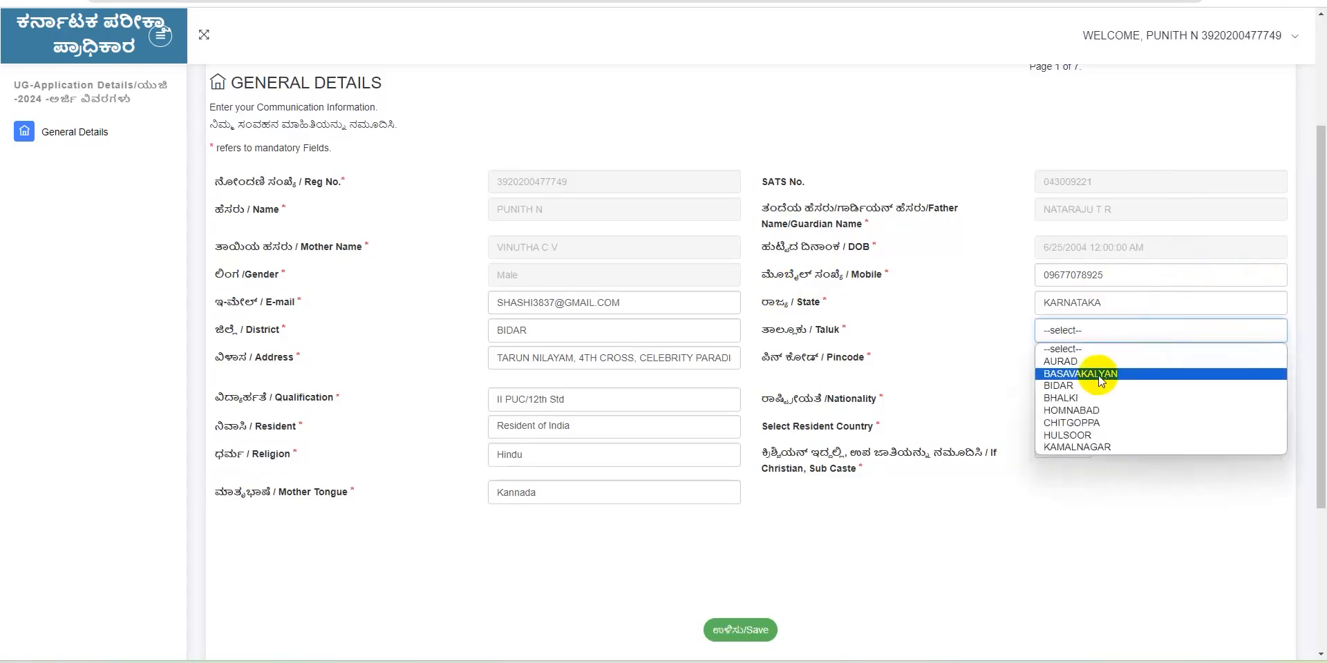
left_click(1078, 374)
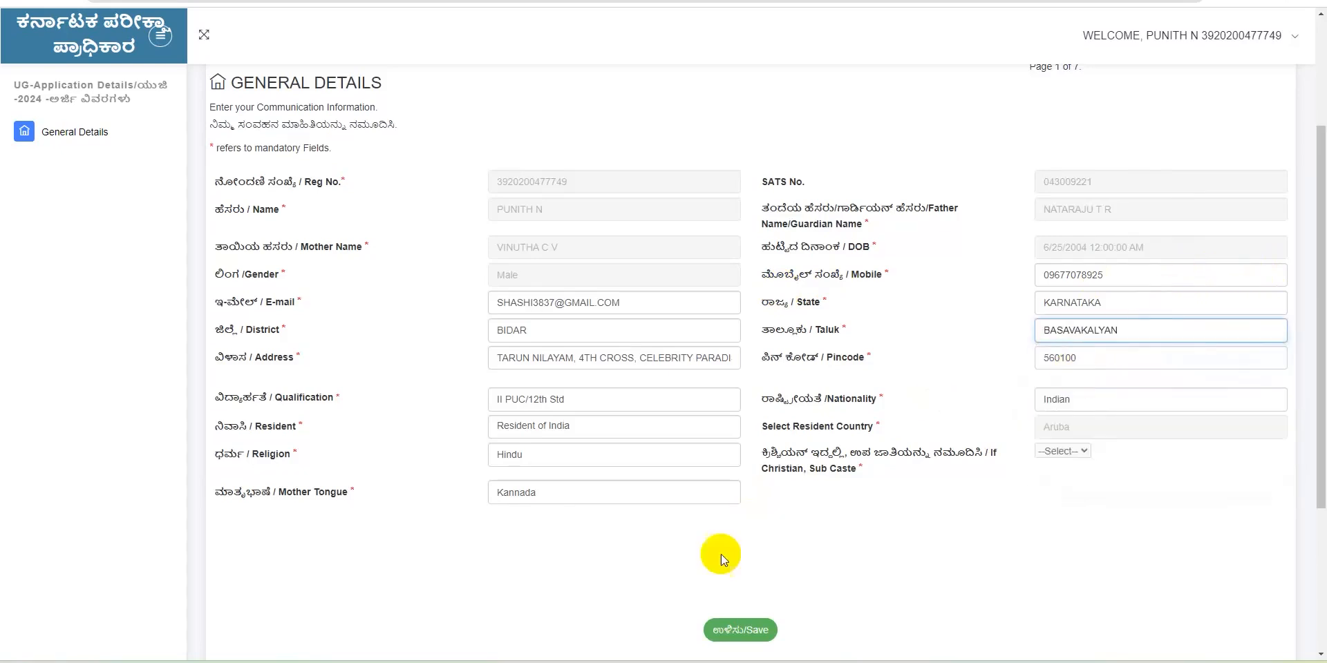
left_click(737, 635)
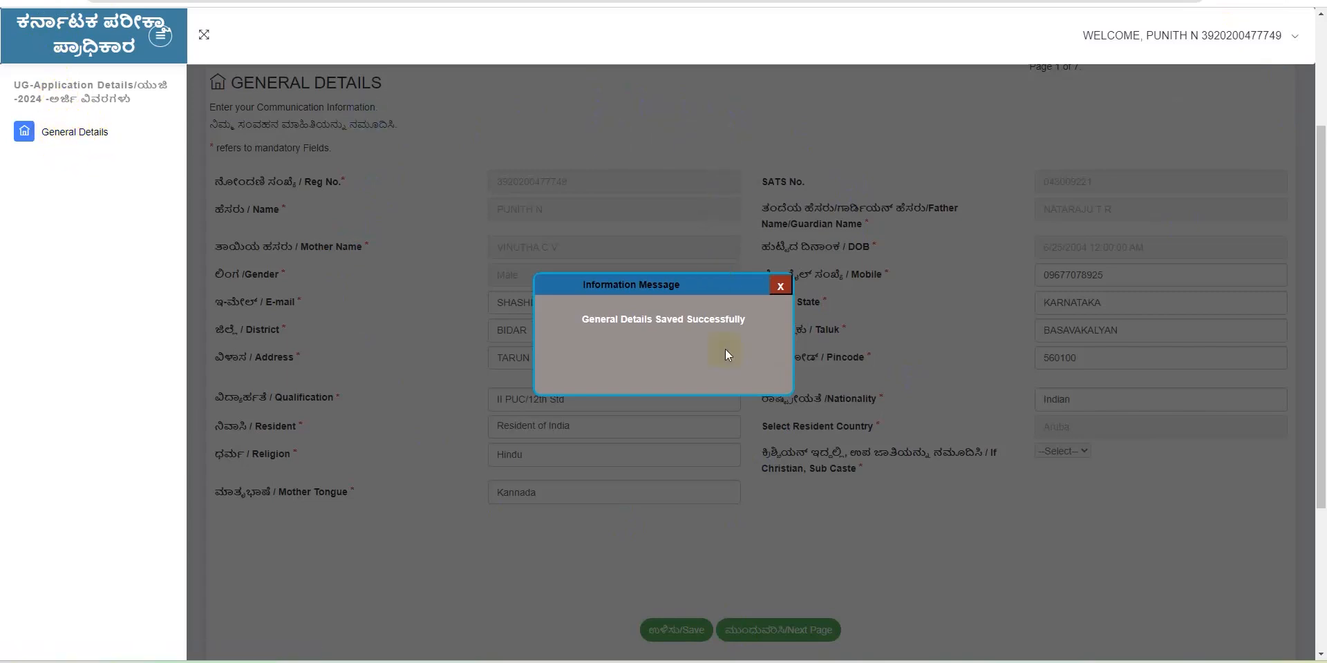
Close the 'General Details Saved Successfully' information message
left_click(780, 286)
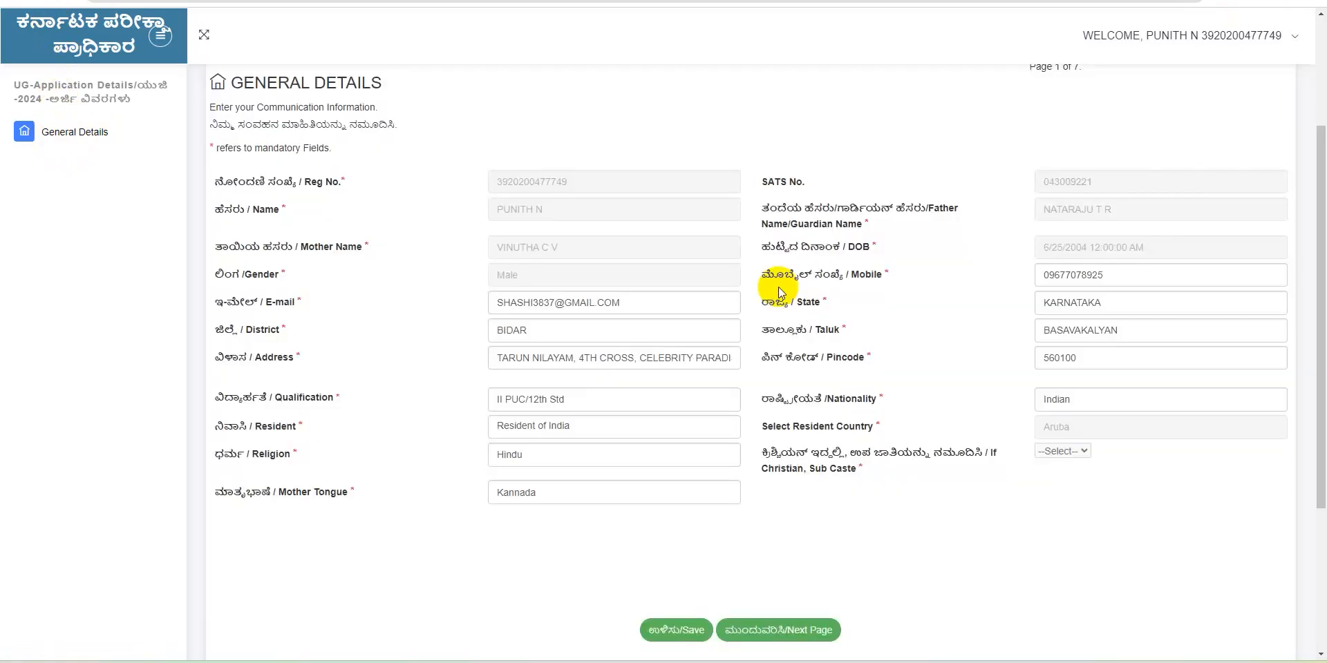
Advance to Page 2 and bring the PUC / 12th Study Details form into view
left_click(768, 630)
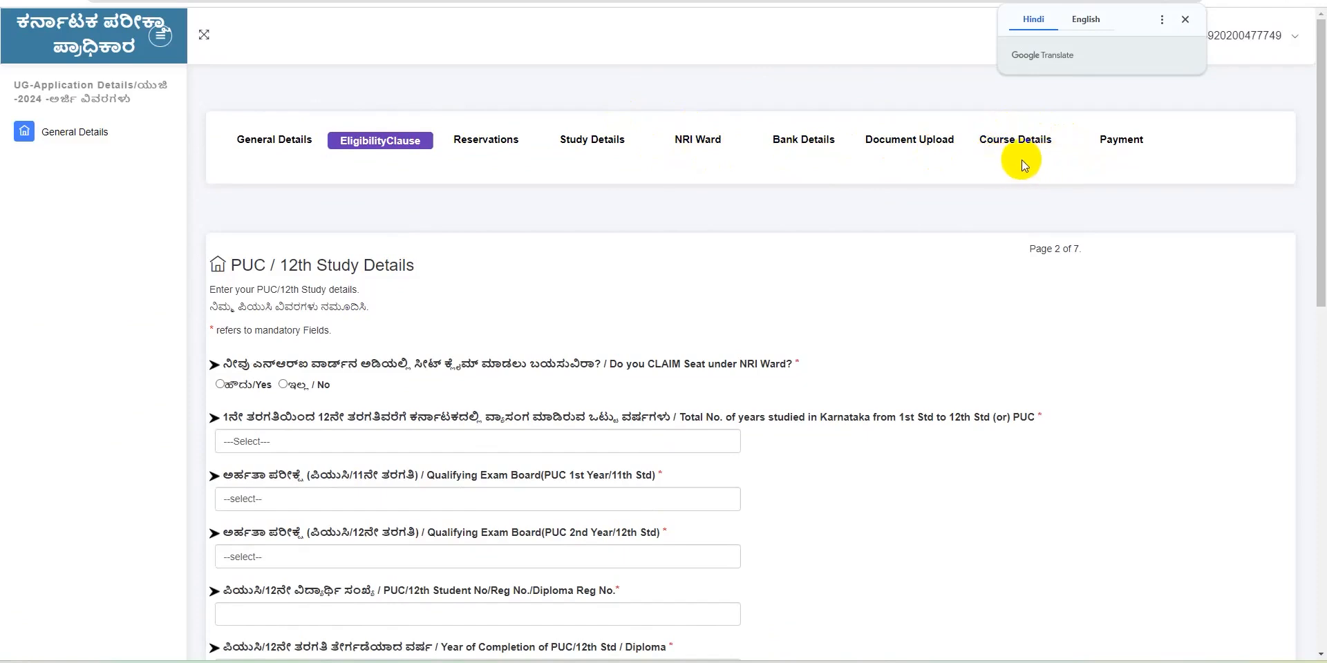
left_click(1185, 19)
scroll(1312, 295, "down", 2)
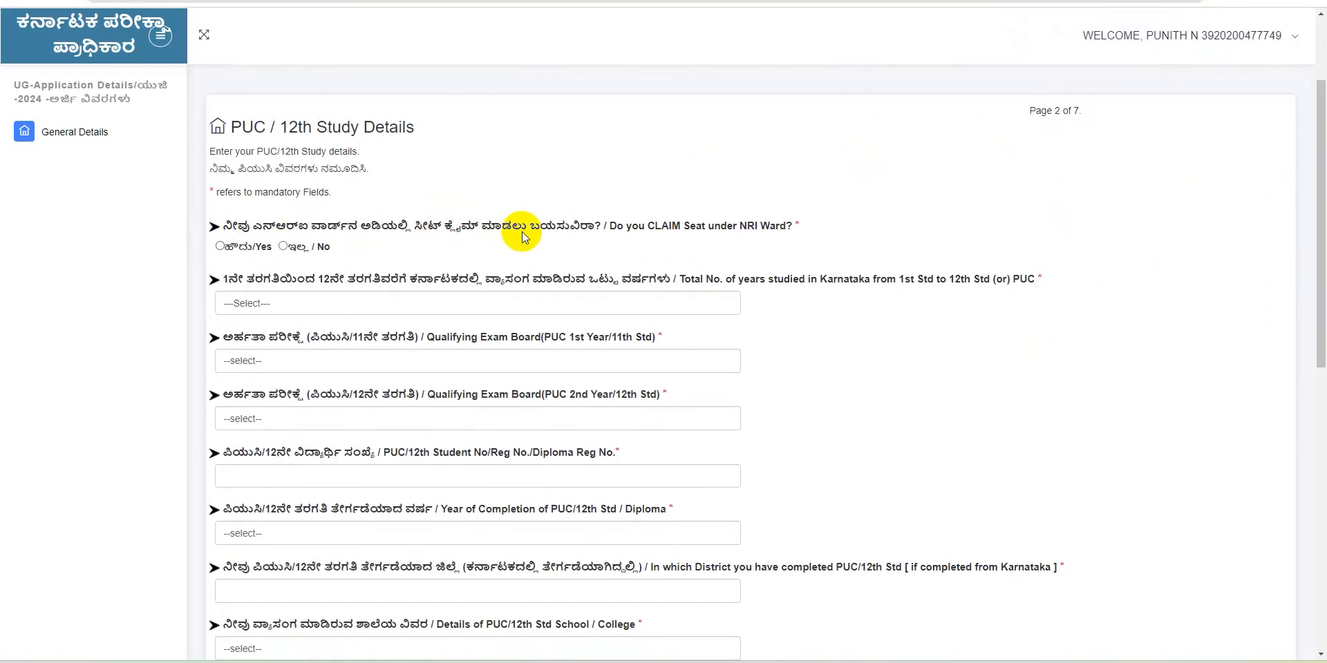
Answer No to the NRI Ward claim and set 7 years studied in Karnataka
left_click(283, 250)
left_click(239, 308)
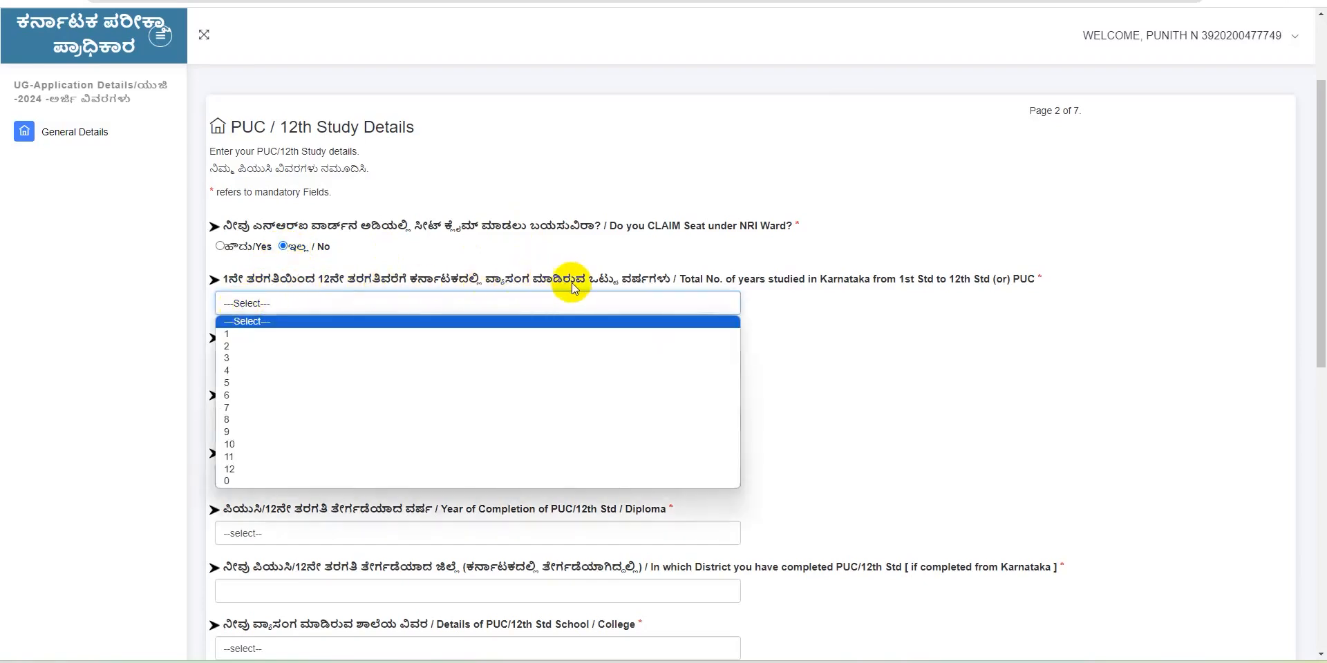
left_click(221, 409)
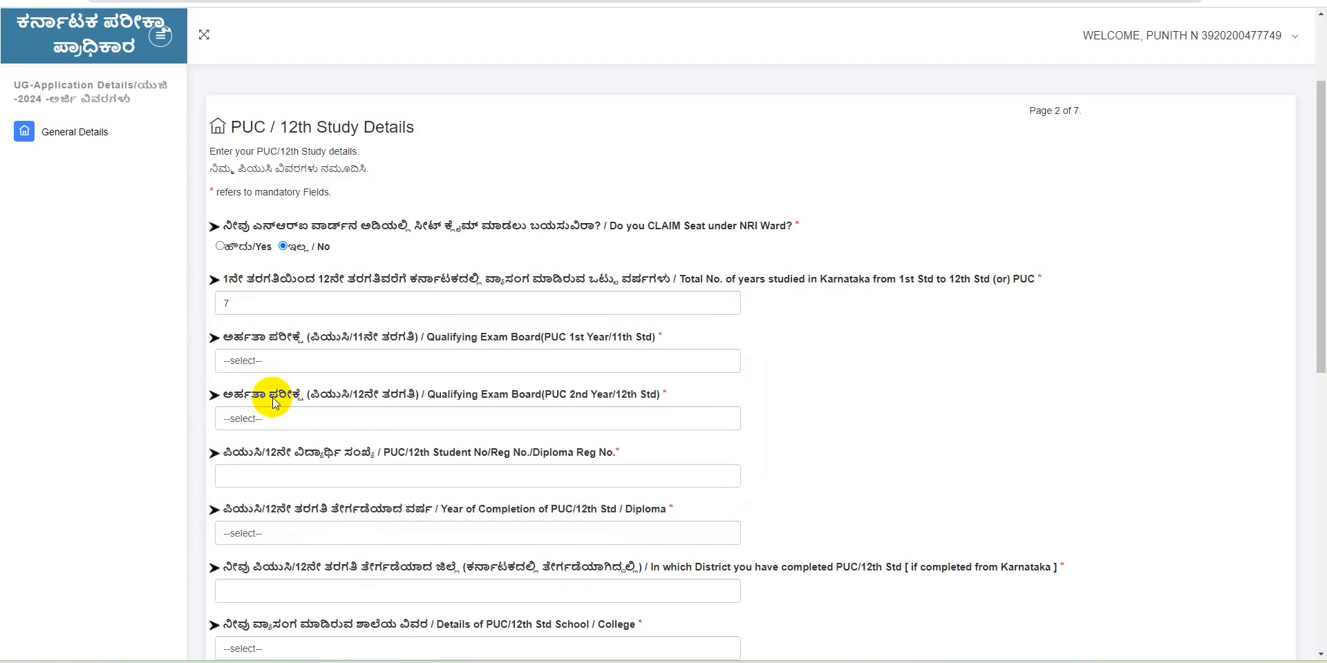
Set KARNATAKA ( STATE BOARD ) as the qualifying exam board for PUC 1st and 2nd Year
left_click(348, 362)
left_click(286, 393)
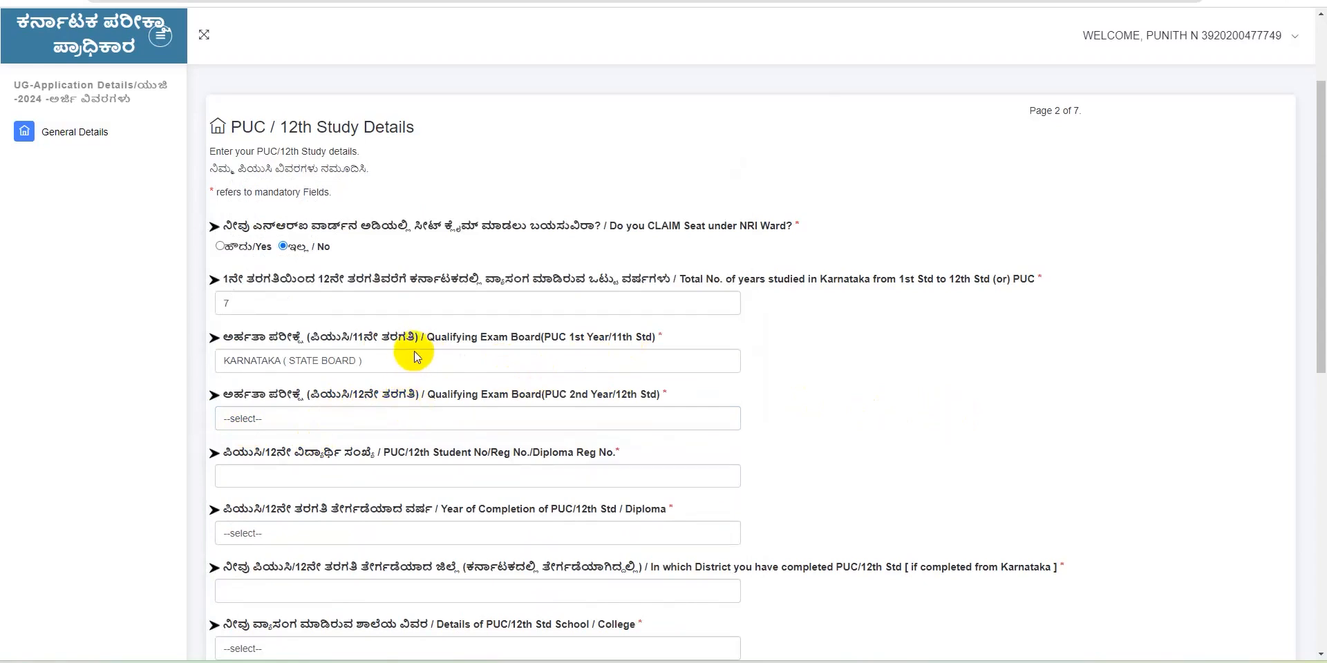
left_click(268, 419)
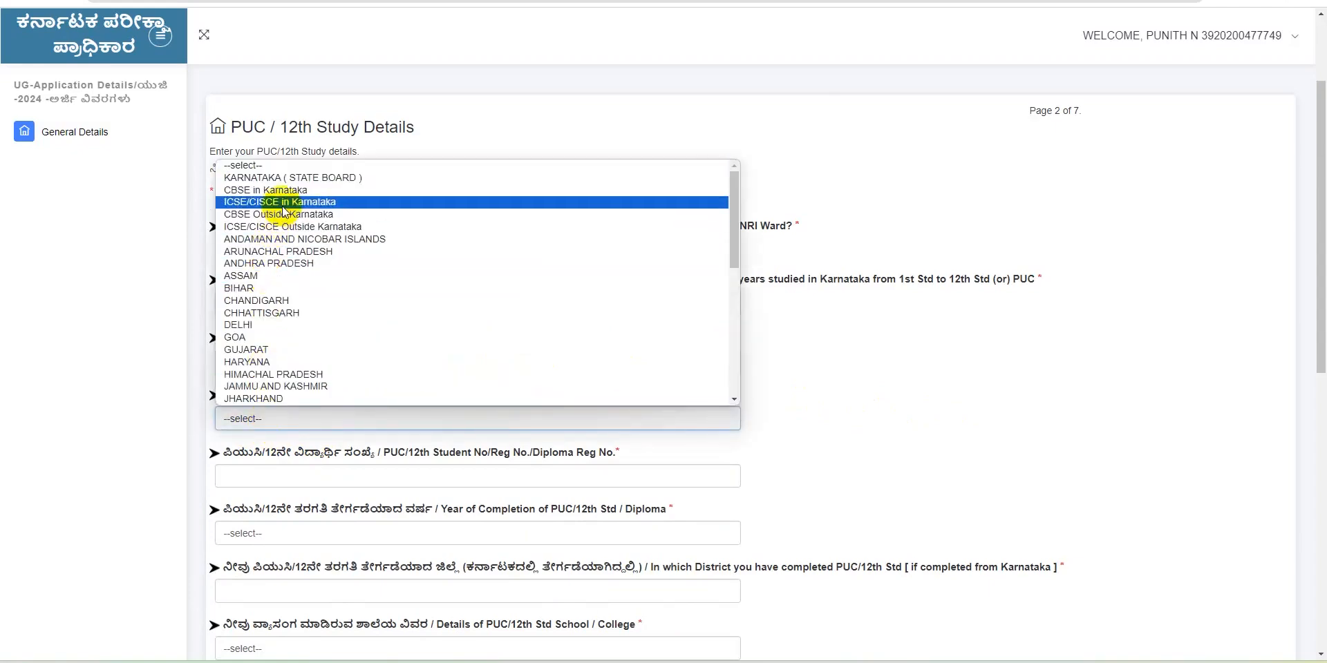
left_click(296, 189)
left_click(335, 422)
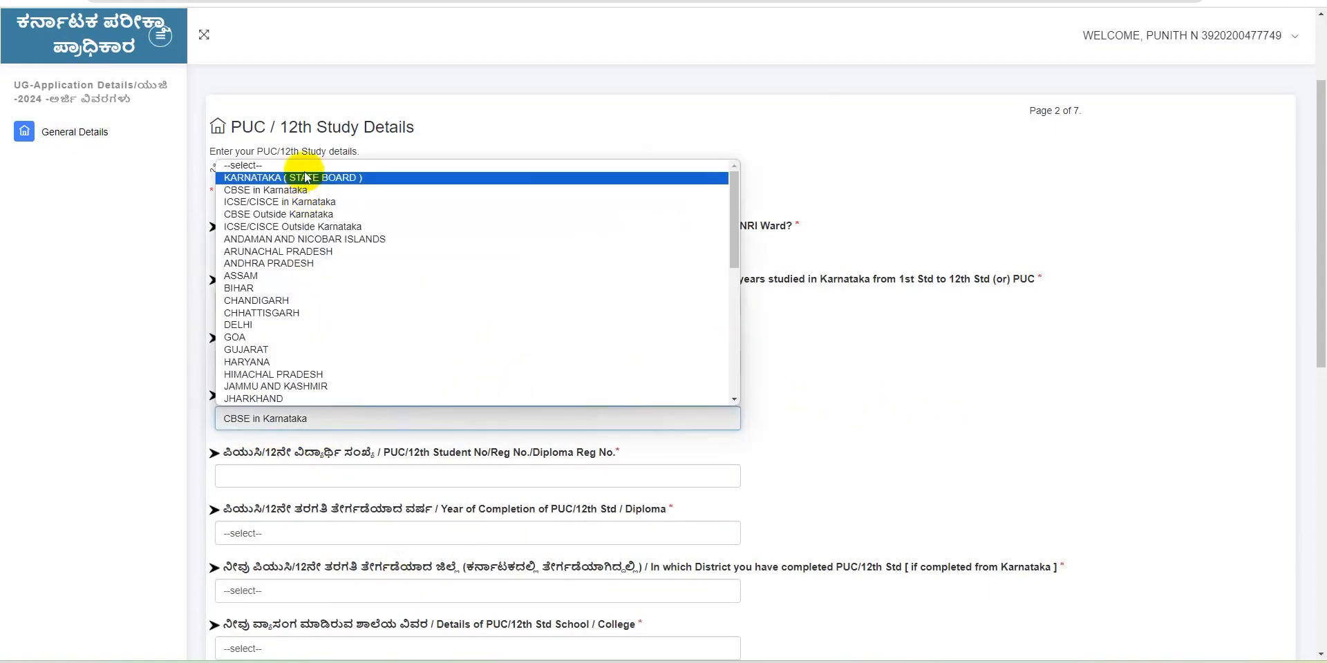
left_click(305, 178)
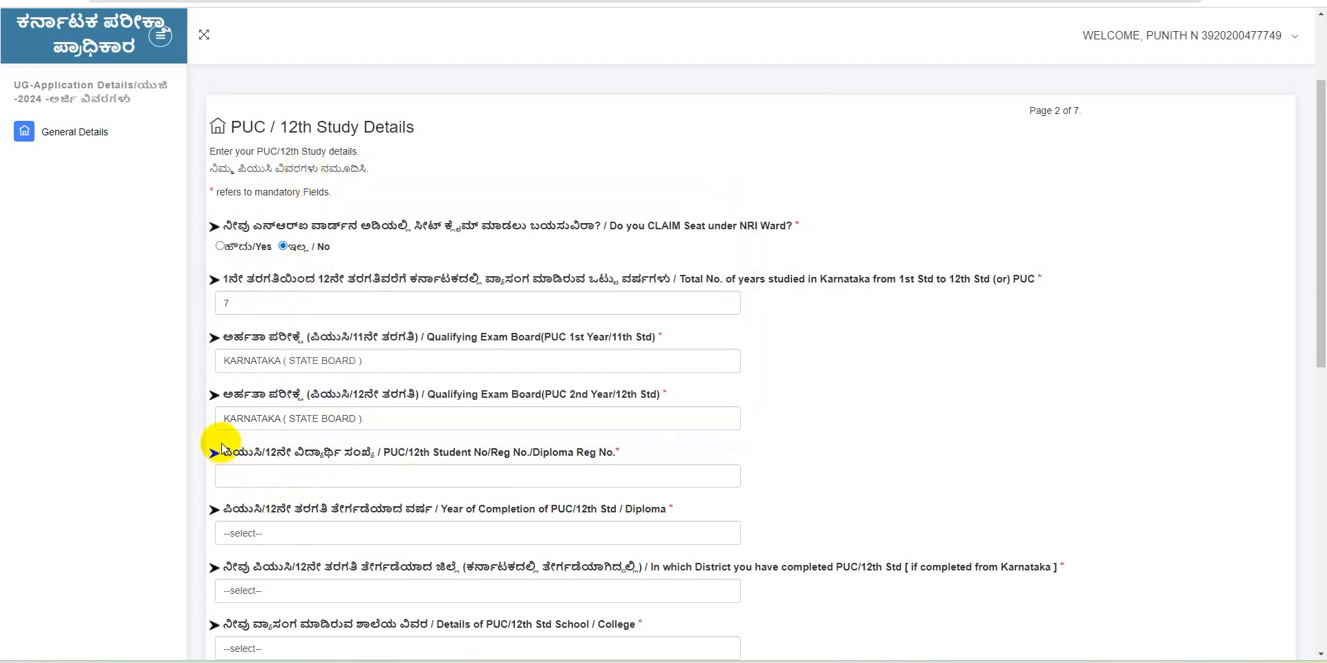
Enter the PUC/12th register number with completion year 2023 and dismiss the invalid-number error
left_click(241, 479)
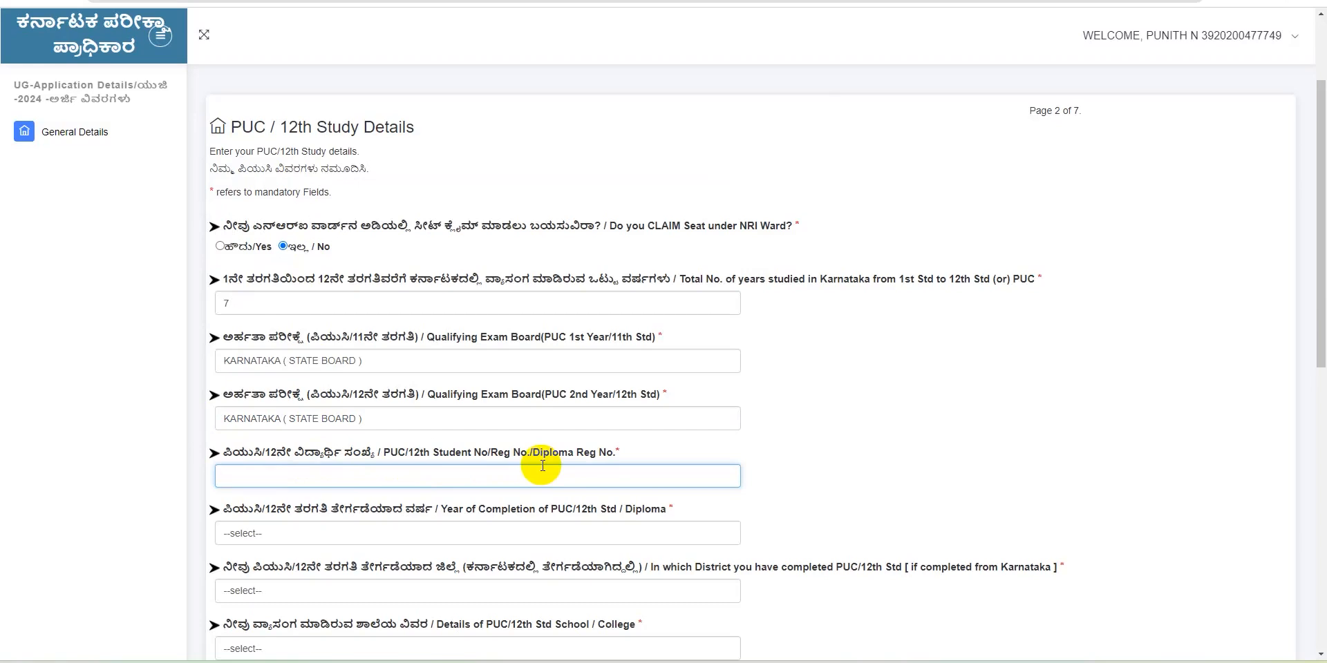
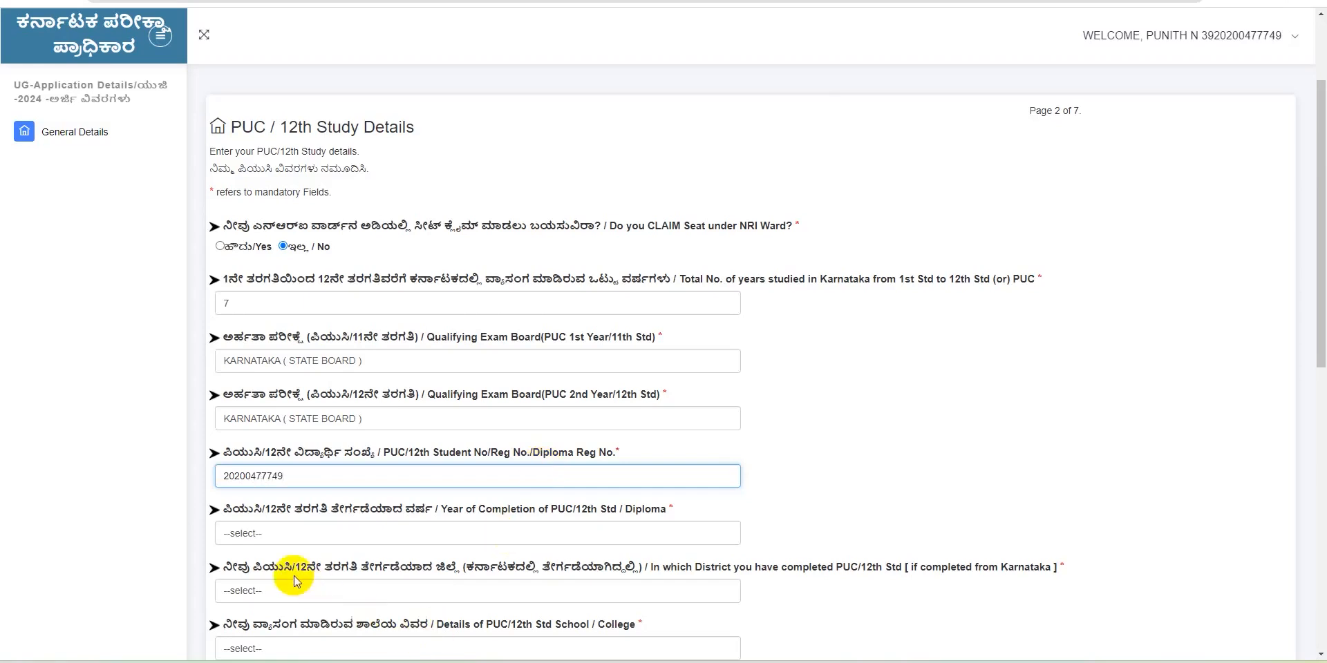
left_click(252, 539)
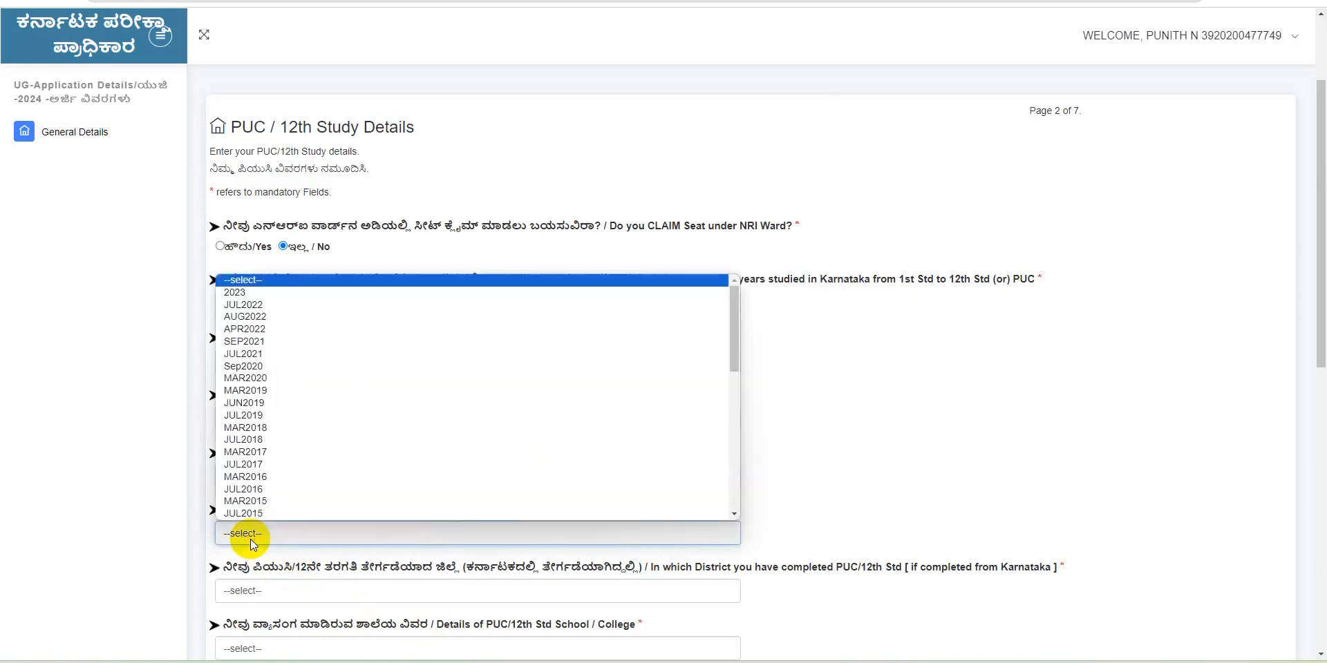
left_click(233, 293)
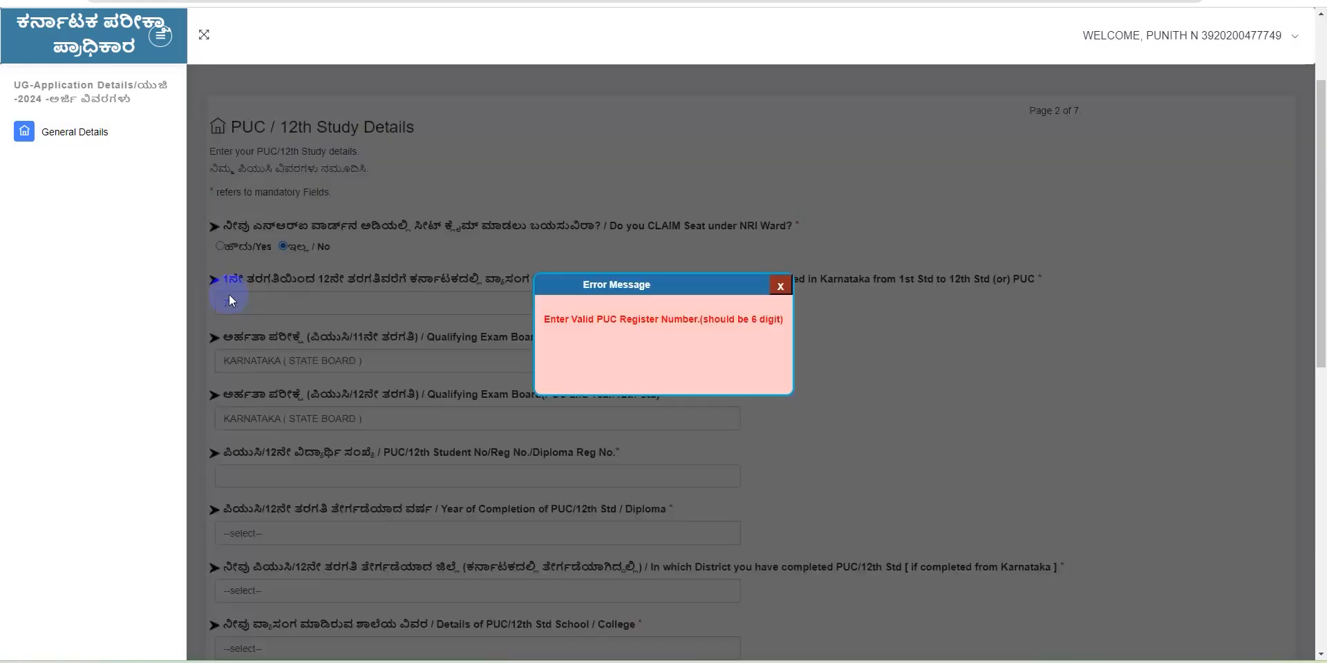
left_click(788, 273)
Re-enter the register number with year 2023 and close the data-not-found notice
left_click(285, 476)
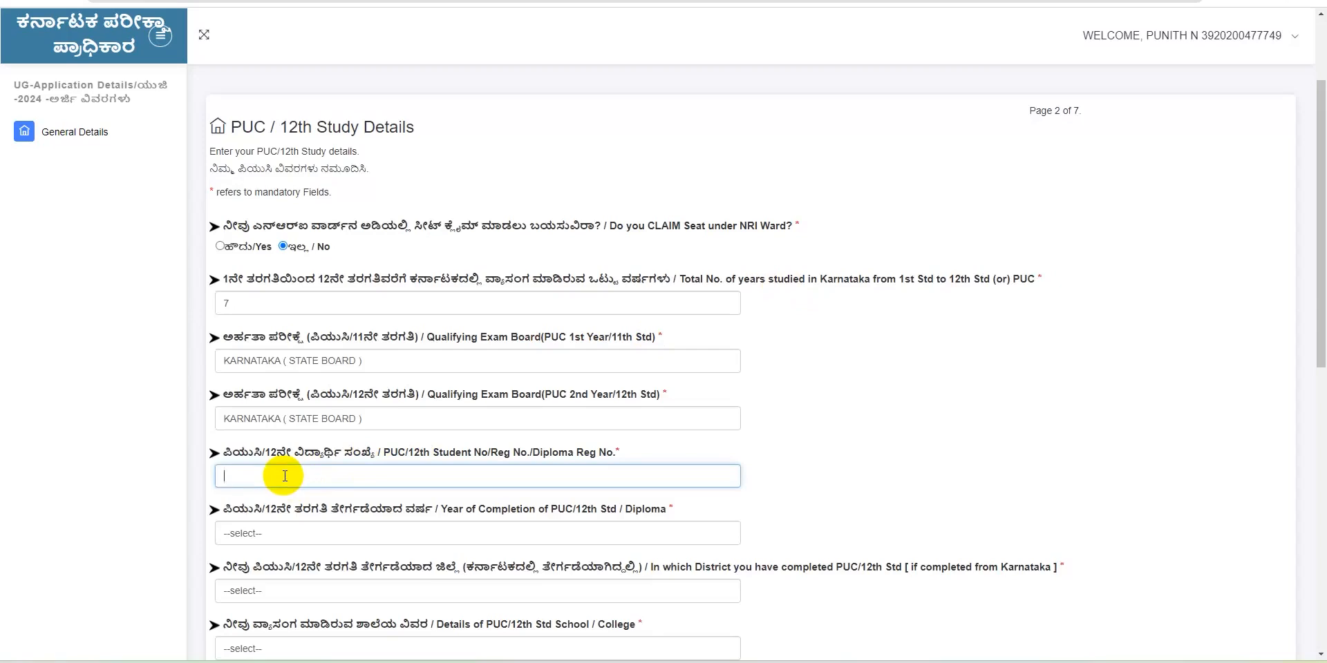
type("234566")
left_click(255, 533)
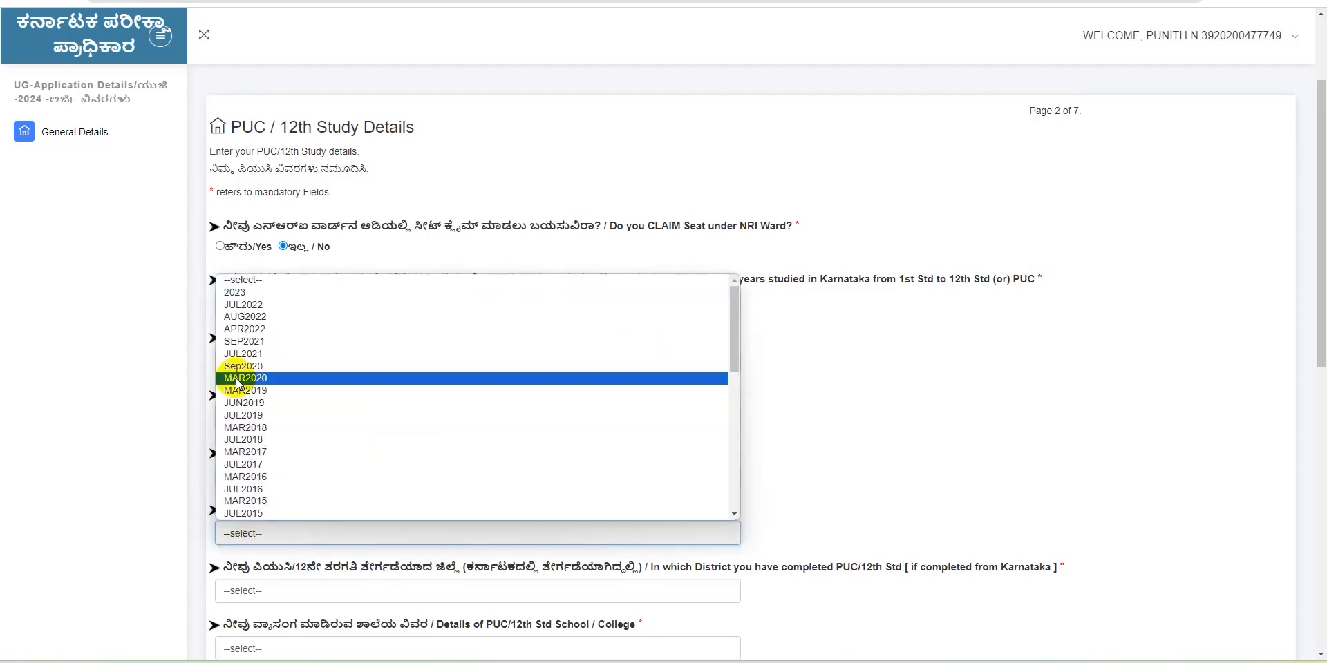
left_click(255, 295)
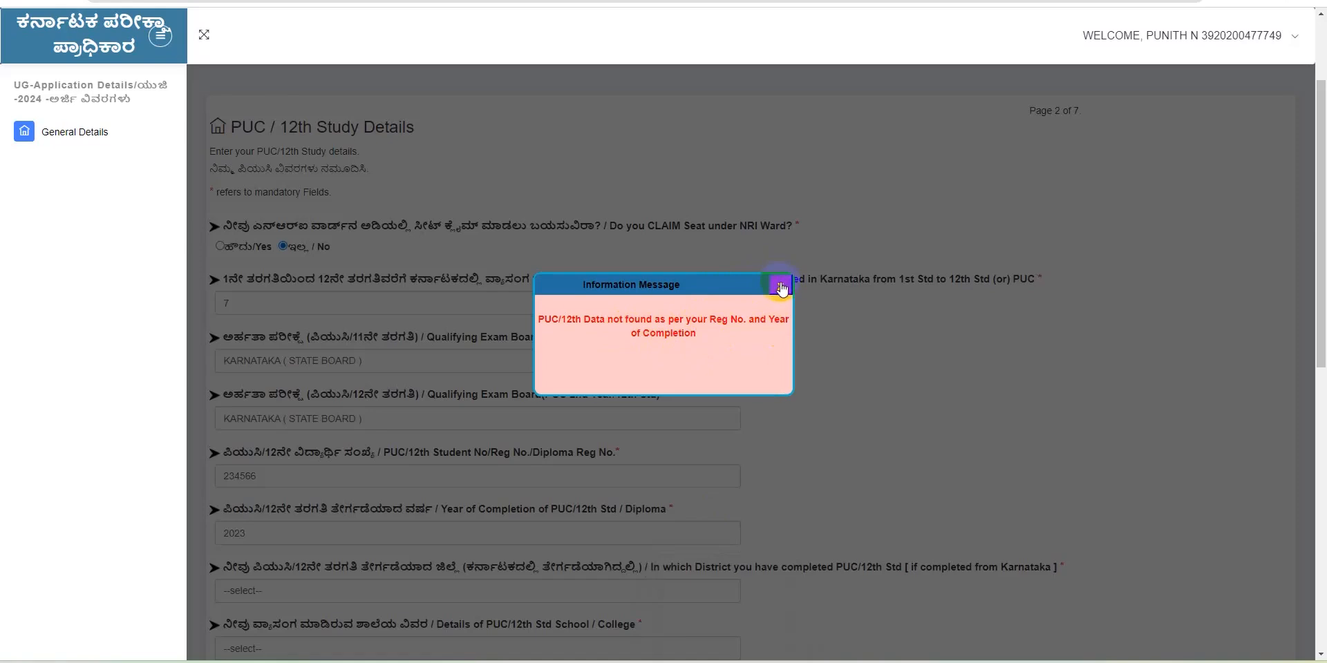
left_click(780, 286)
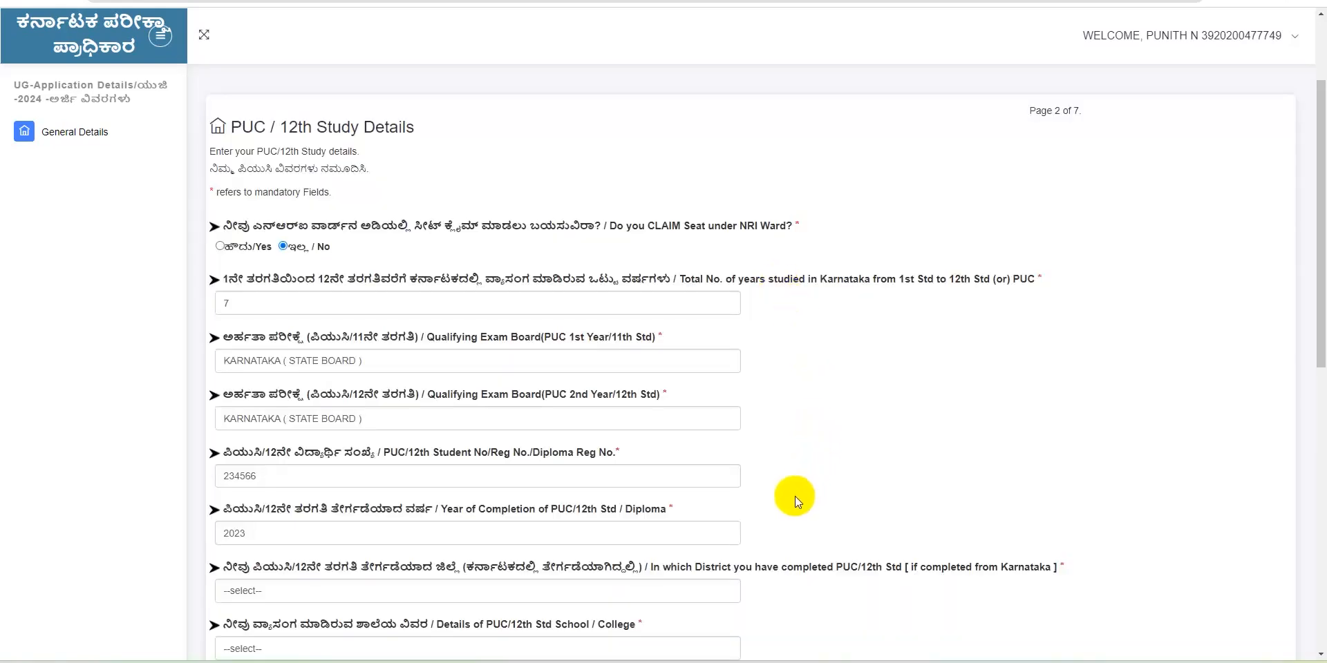
Set the school type to Govt. of Karnataka and answer No to earlier CET/NEET/NATA exams
scroll(794, 496, "down", 2)
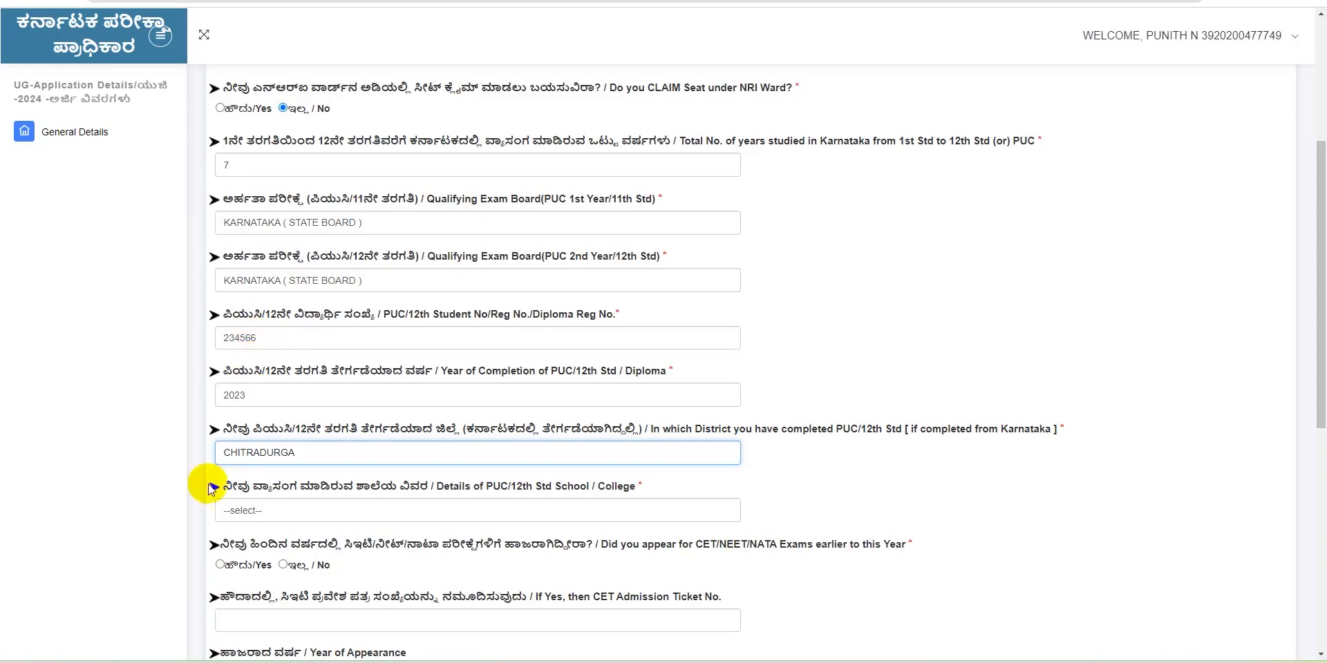
left_click(249, 515)
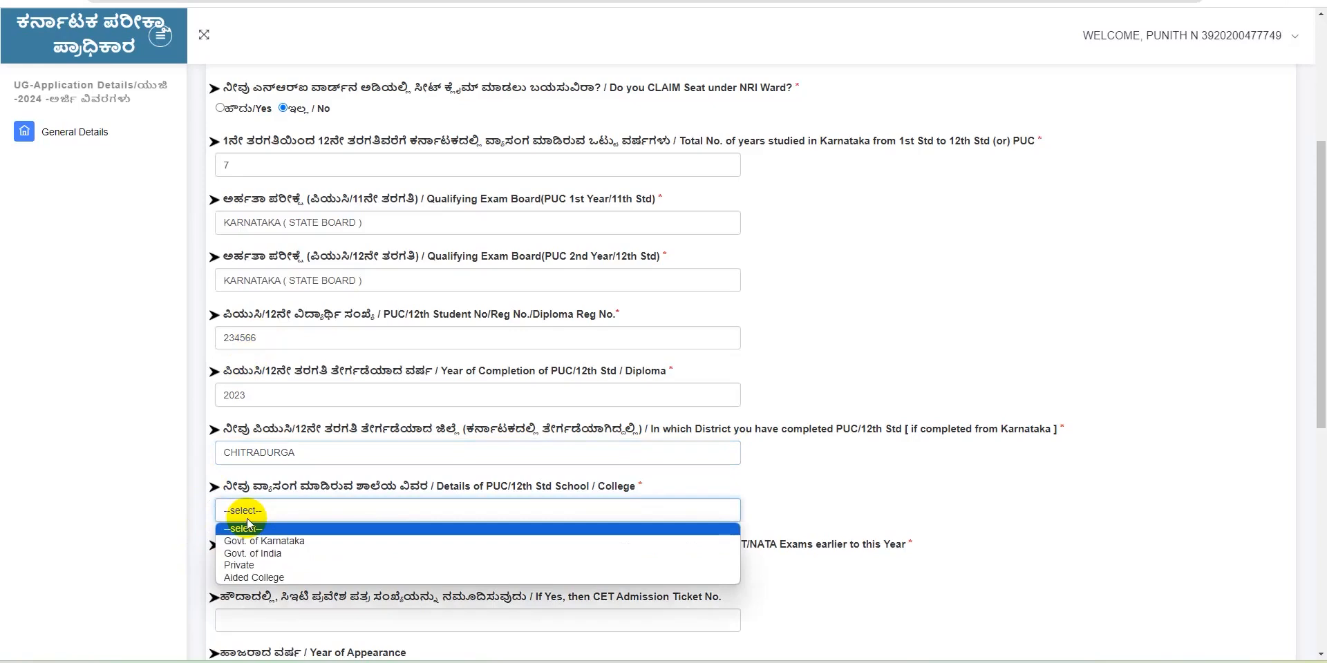
left_click(286, 543)
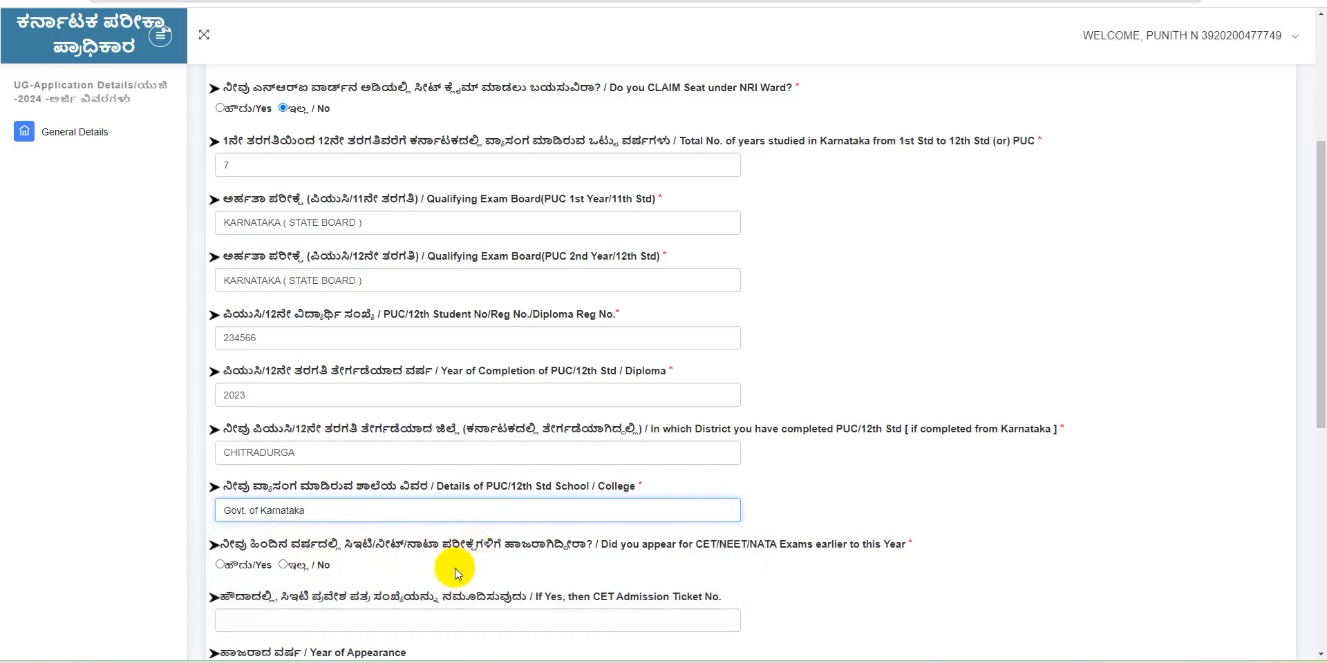
left_click(219, 567)
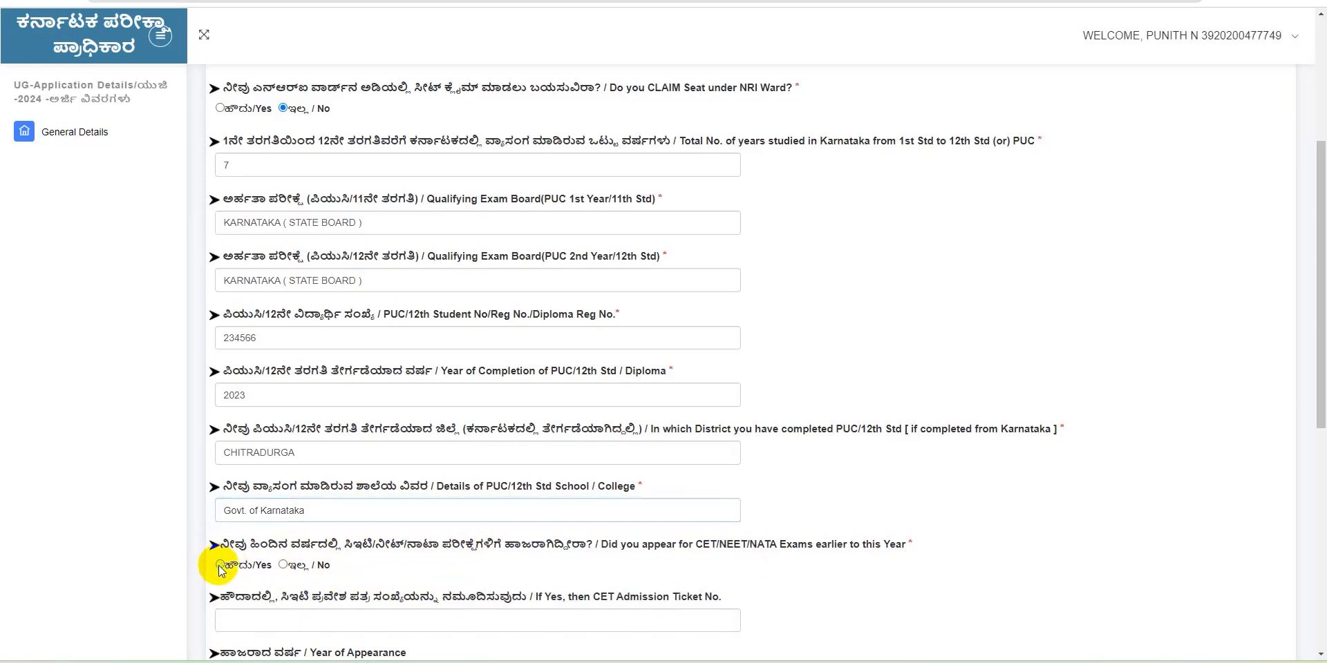
left_click(282, 566)
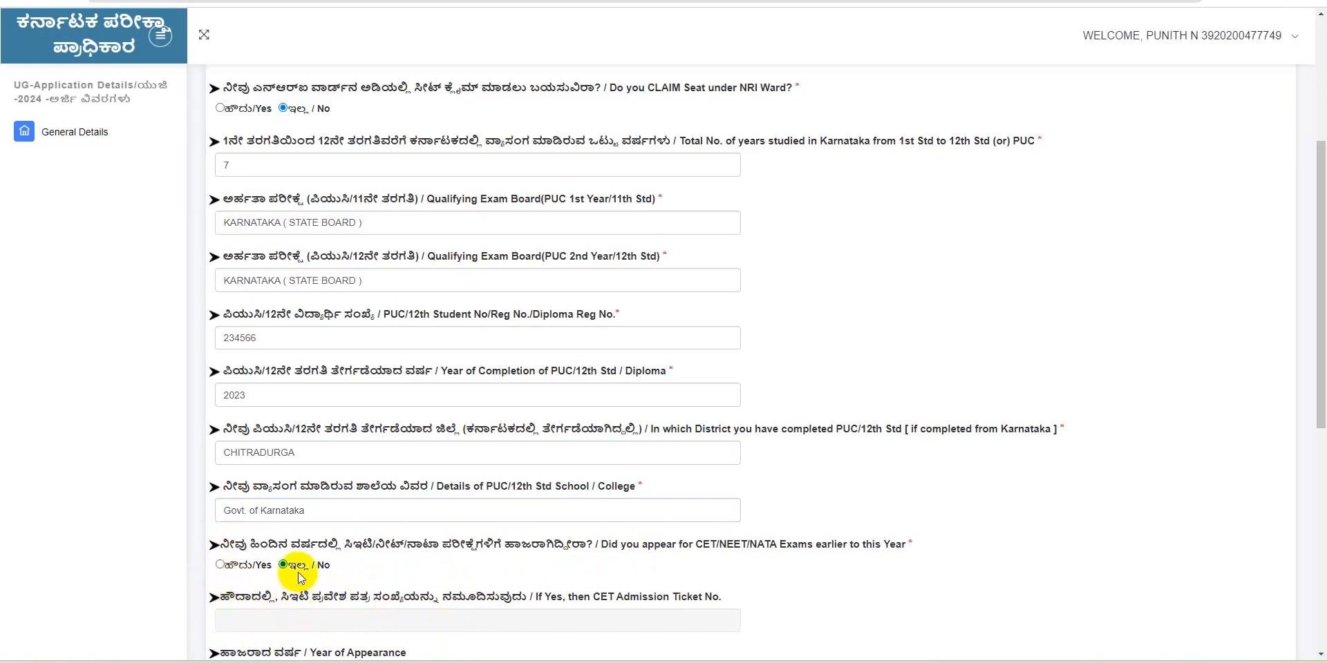
left_click(220, 565)
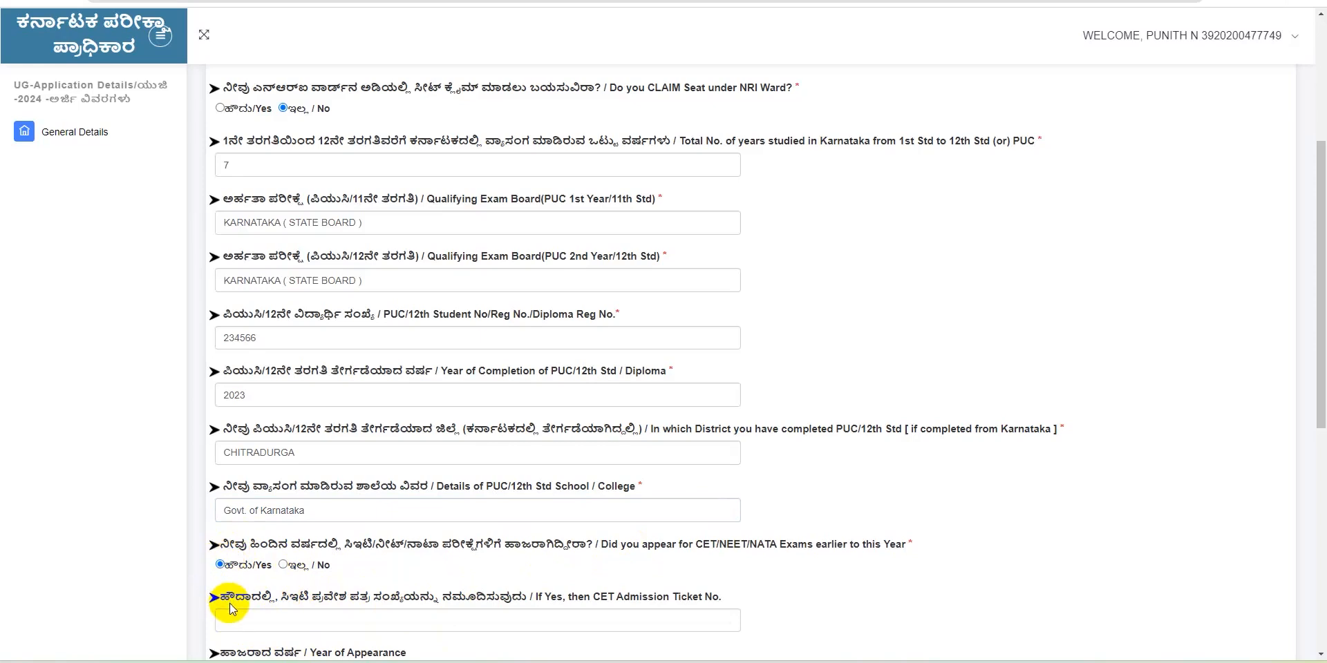
left_click(283, 564)
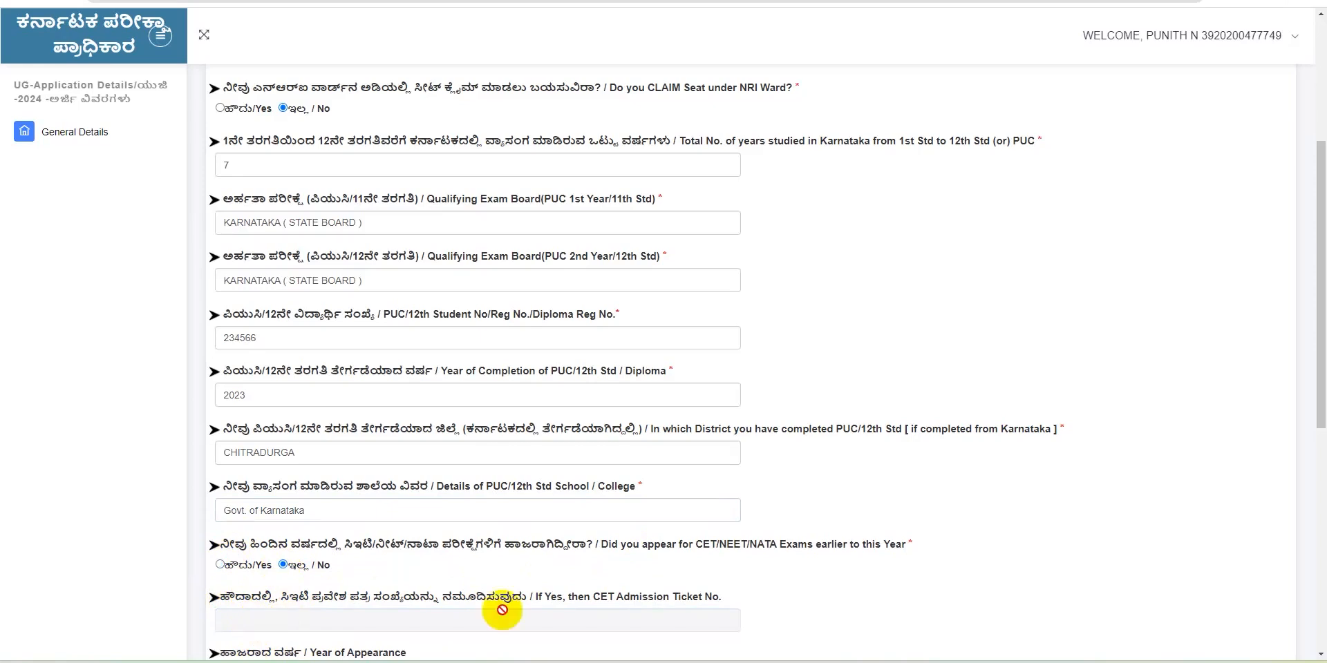
Save the PUC/12th details and close the 'Eligibility clause Details Saved Successfully' message
scroll(1120, 581, "down", 4)
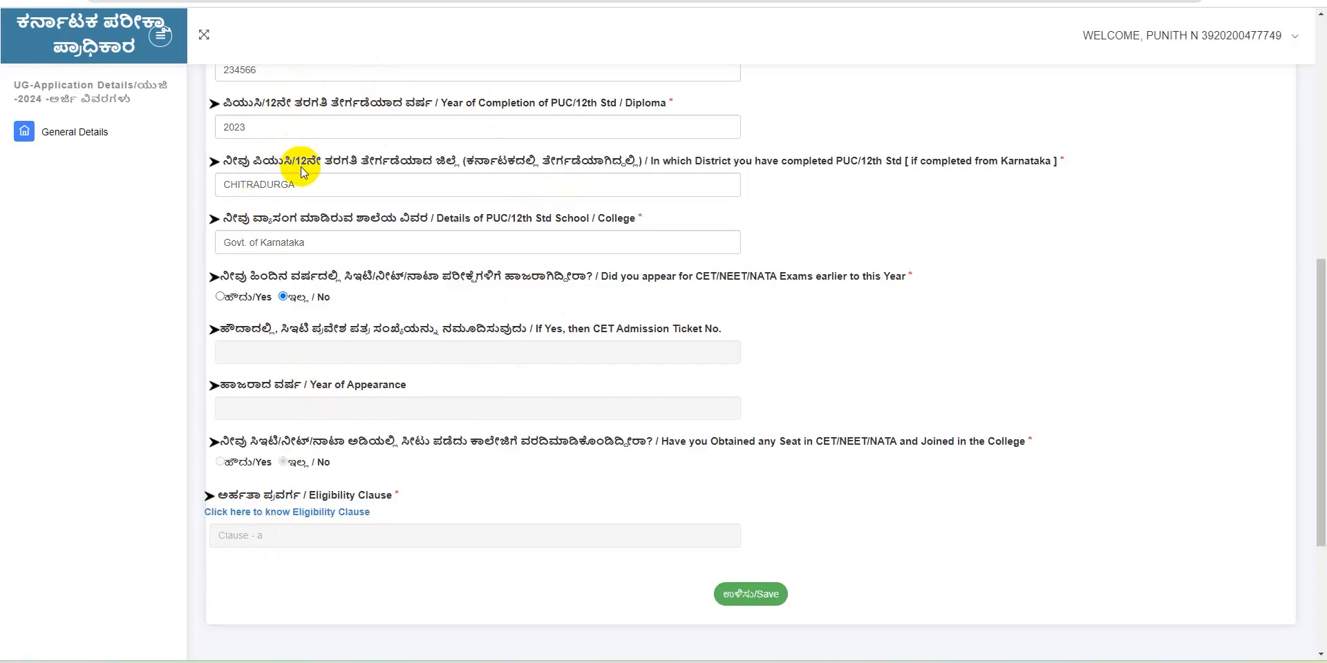
left_click(759, 602)
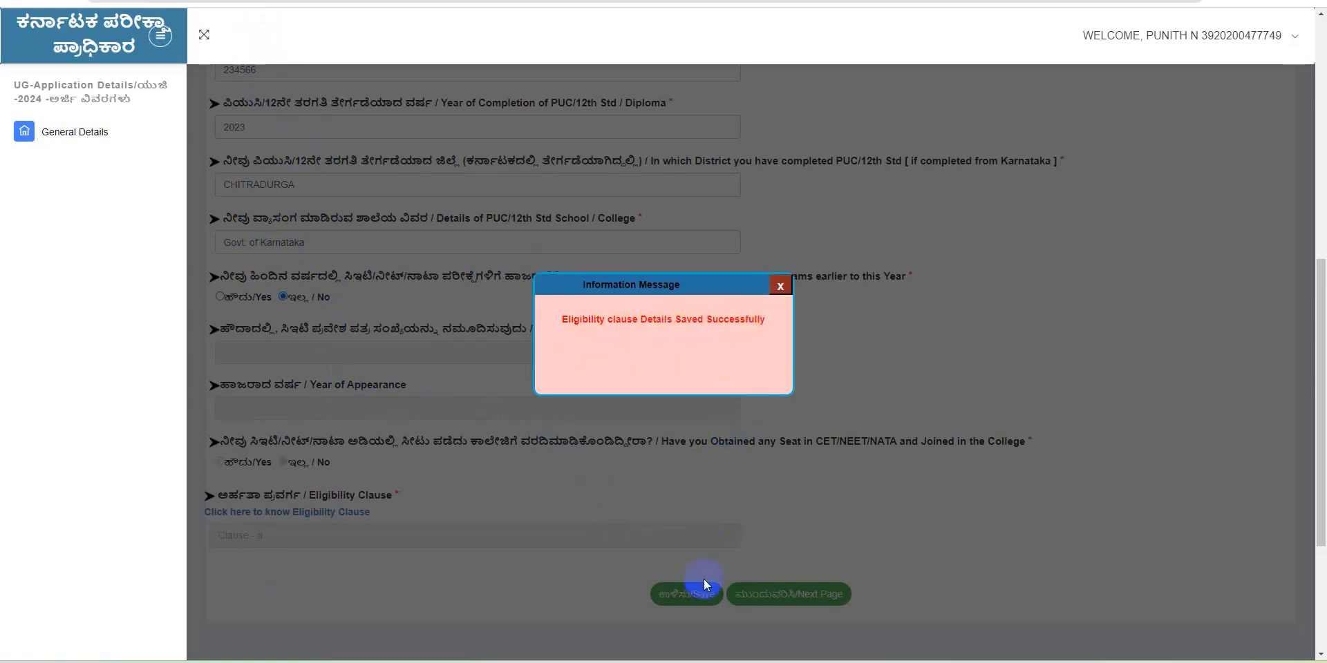
left_click(781, 285)
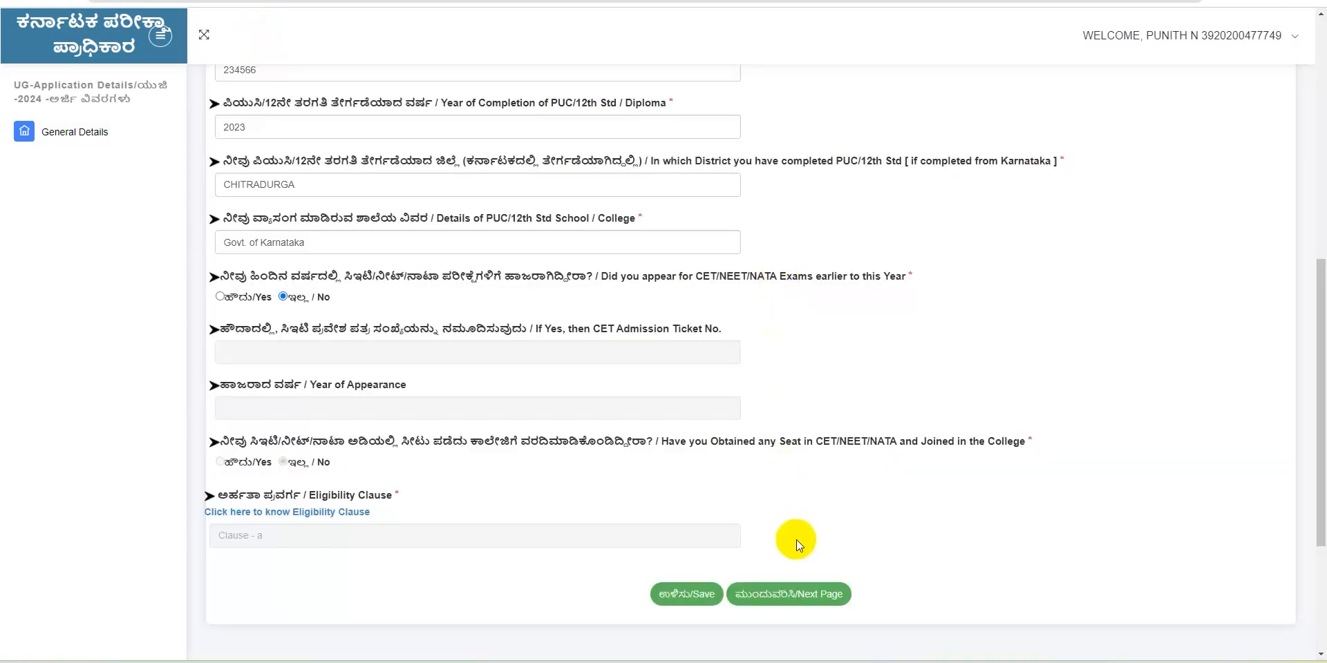
Go to the Reservation Claims page and answer Yes to claiming a non-GM category
left_click(808, 596)
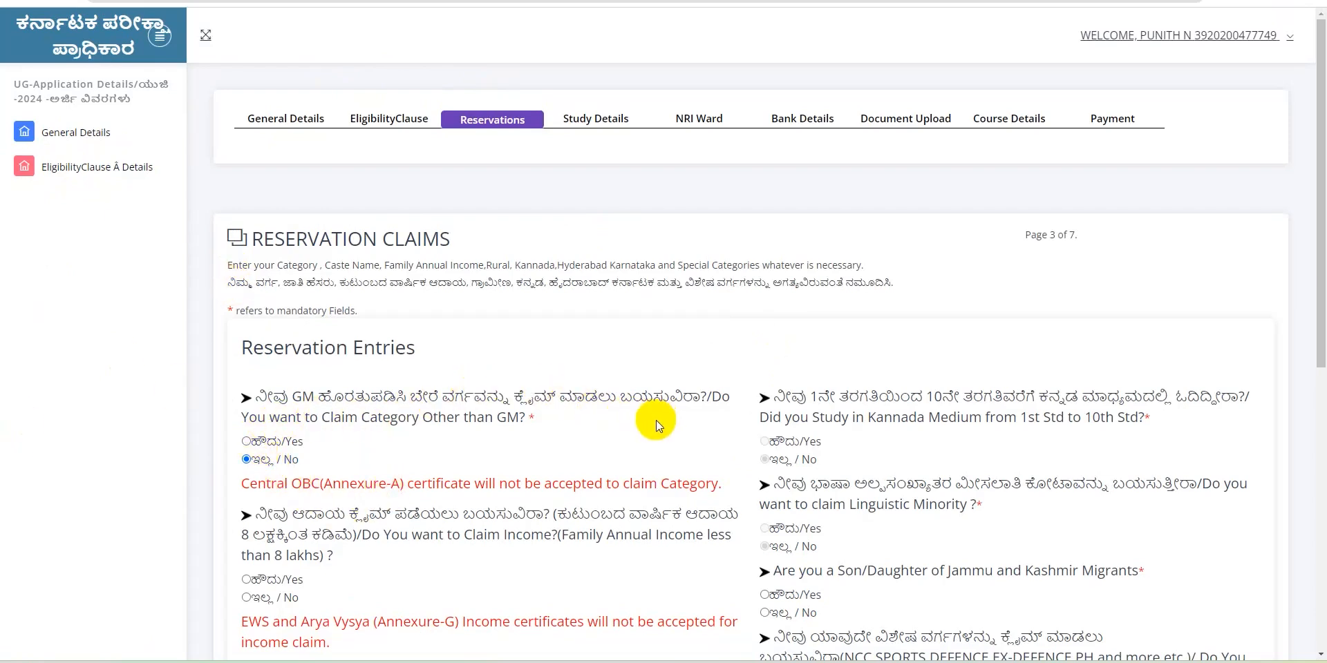
left_click(247, 442)
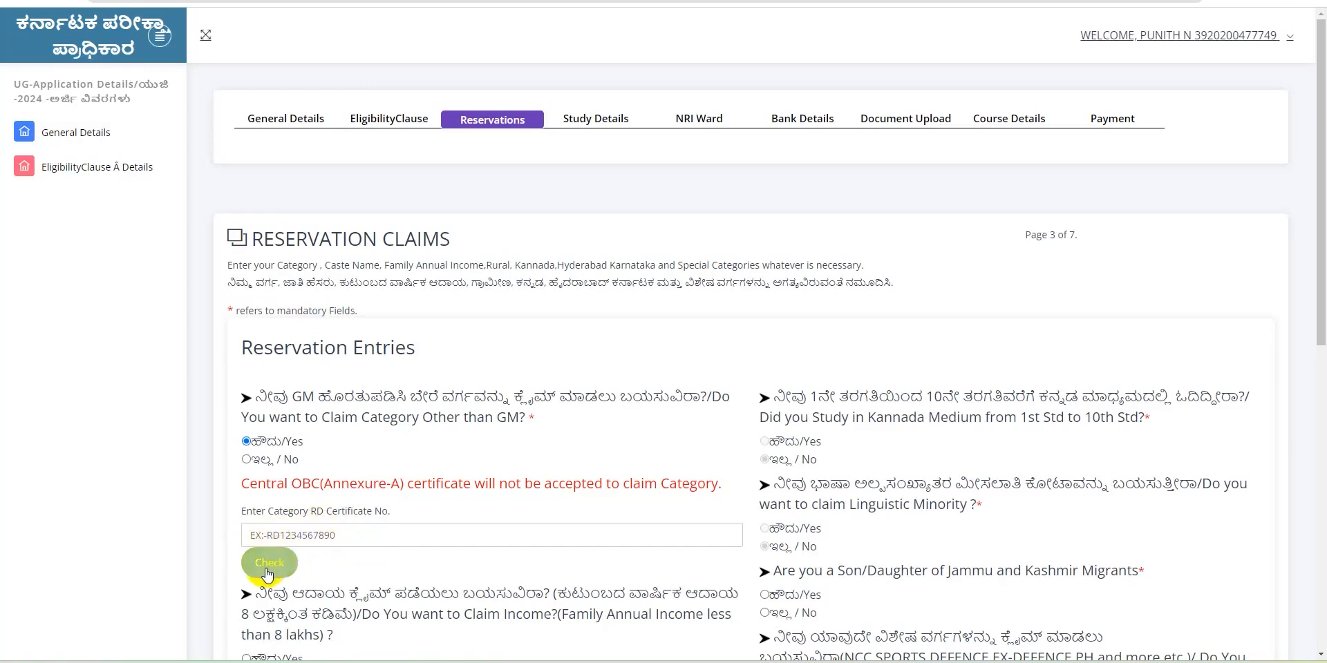
Enter and check the category RD certificate number, close the REJECTED notice, and reselect Yes
left_click(249, 535)
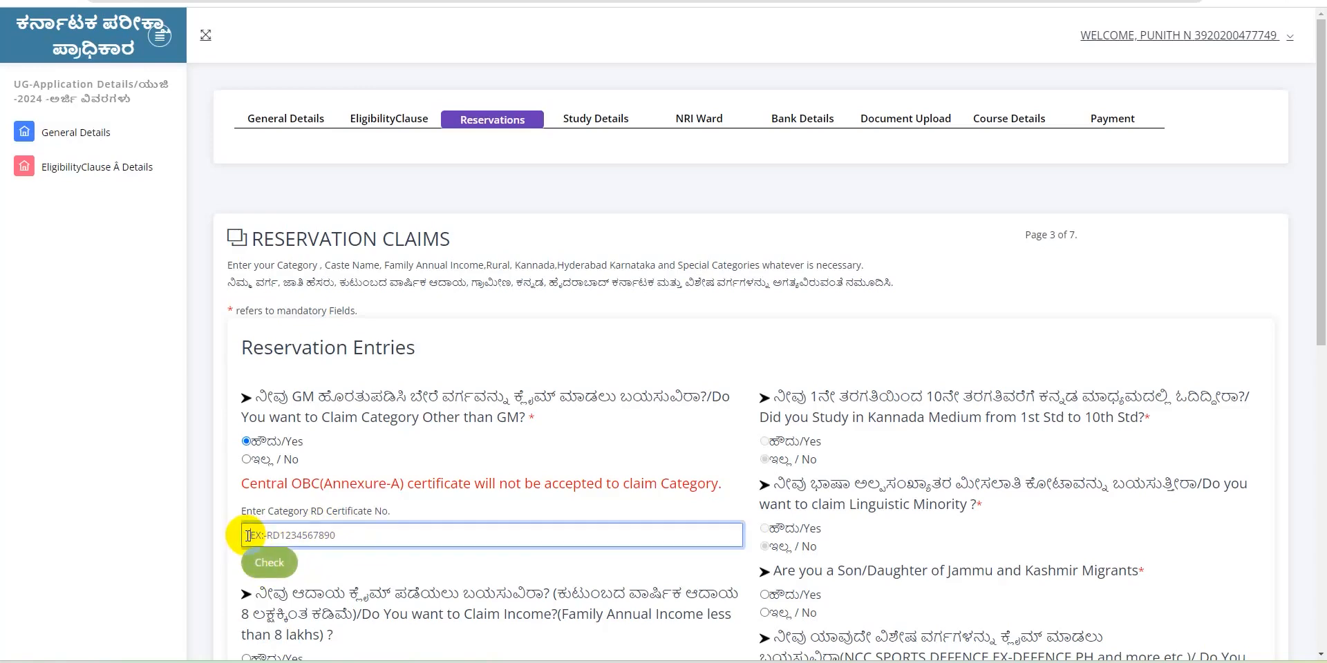
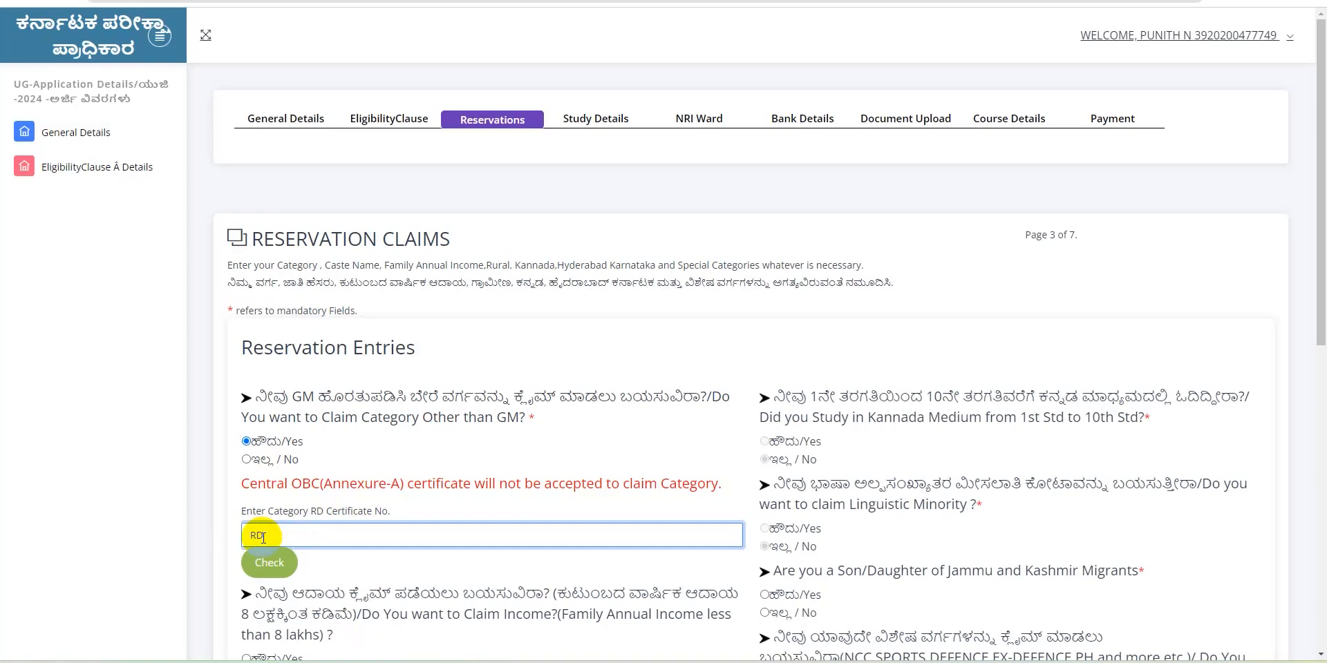
left_click(276, 567)
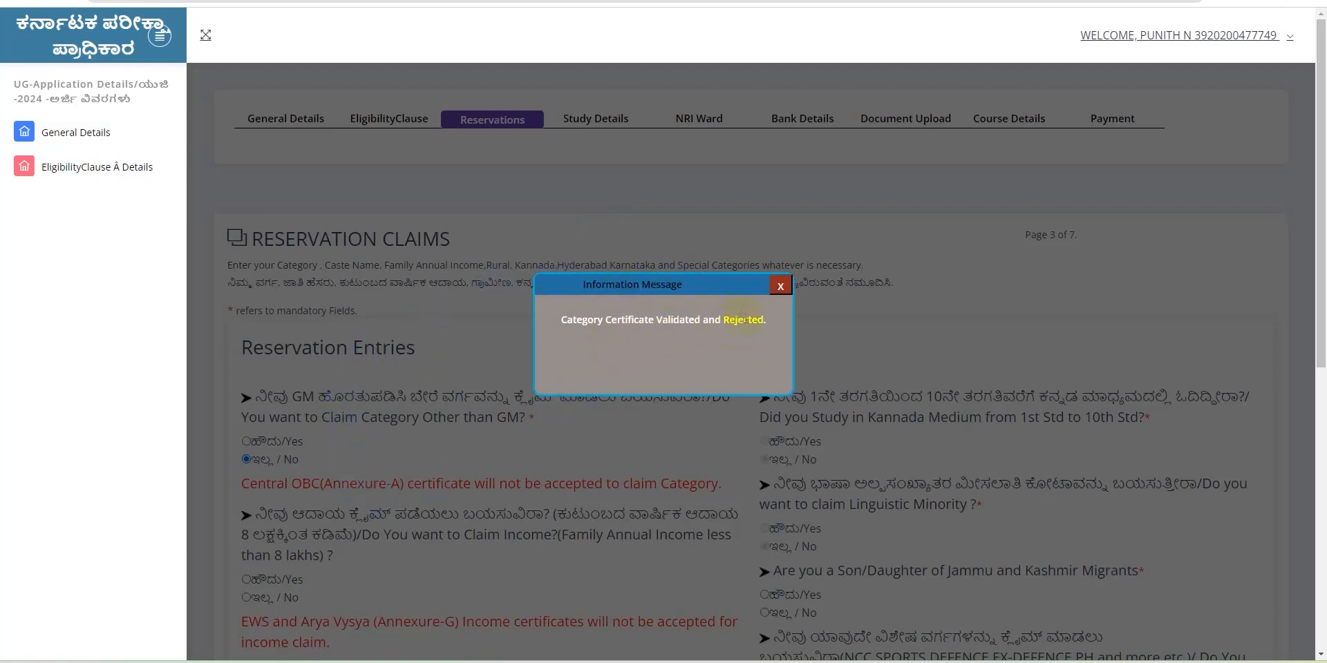
left_click(781, 287)
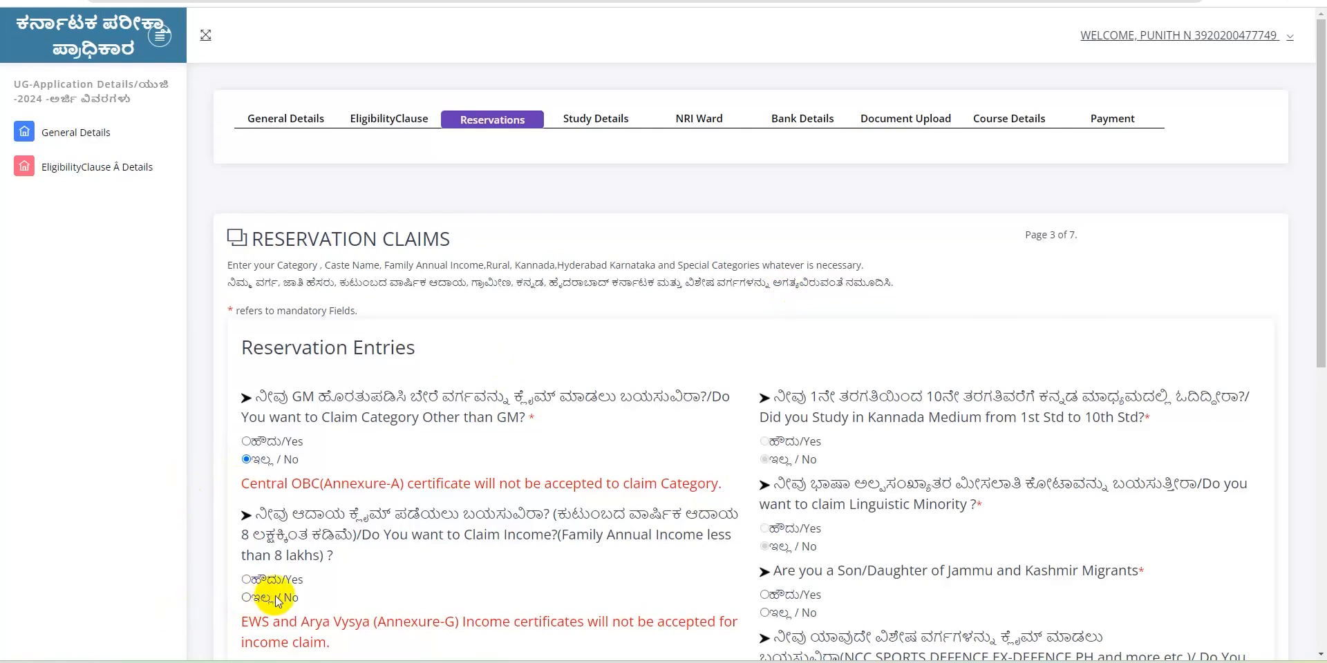
left_click(247, 442)
left_click_drag(1320, 302, 1320, 369)
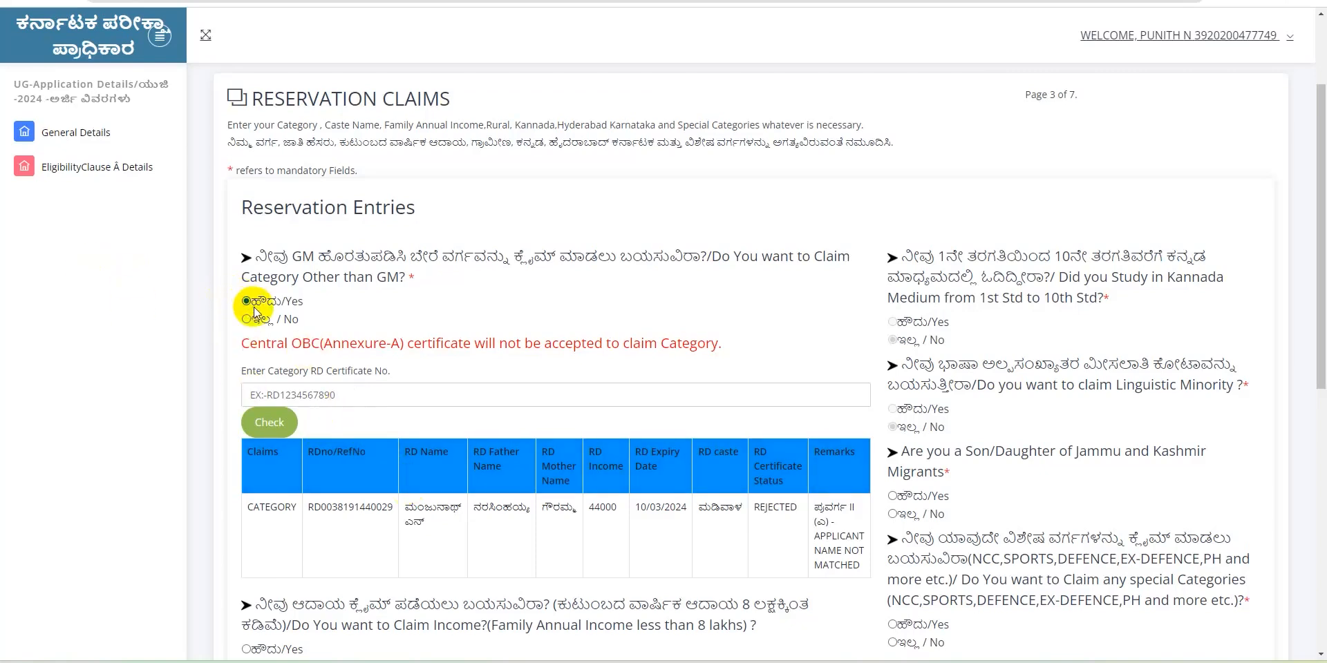
left_click_drag(1321, 377, 1321, 453)
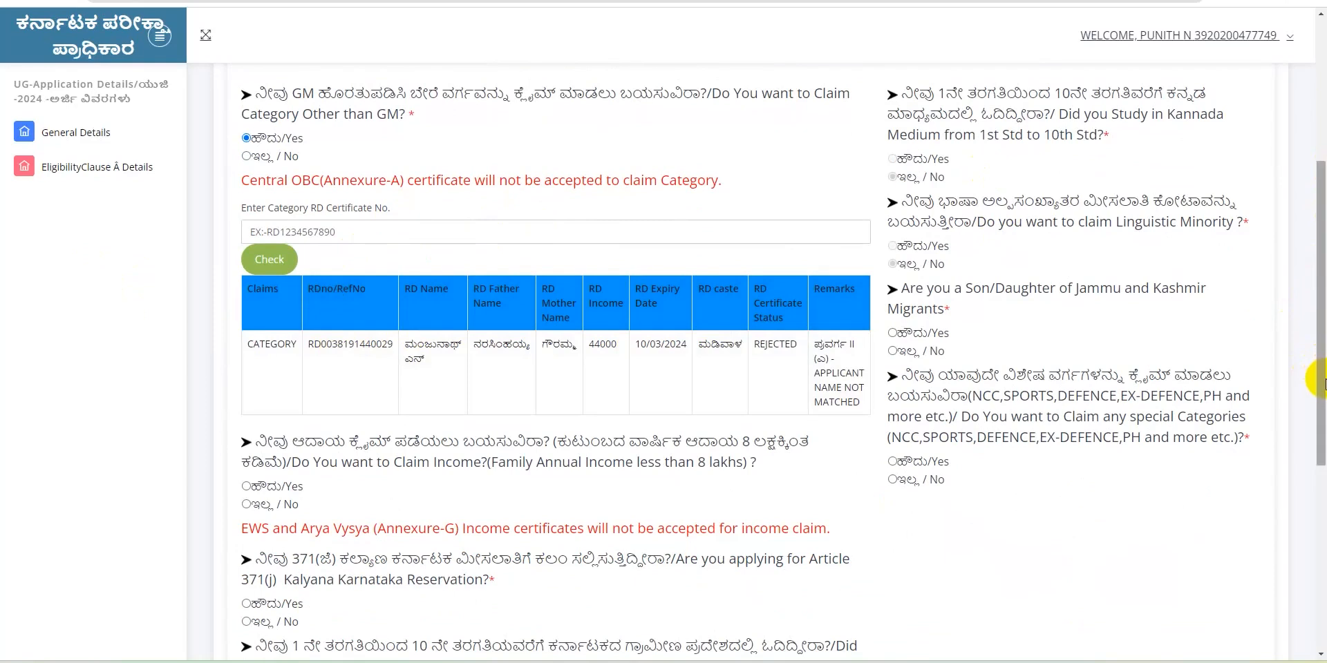
Try the family income claim with an empty RD certificate check and dismiss the Incorrect Input message
left_click_drag(1322, 382, 1321, 423)
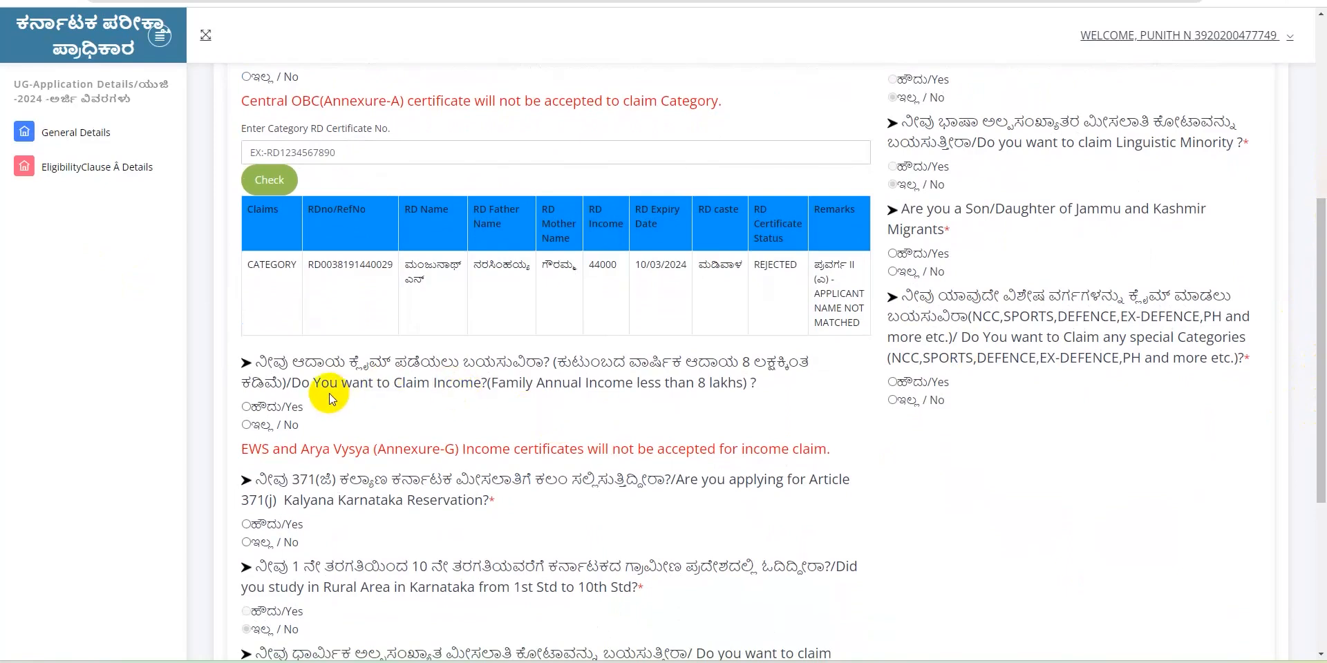
left_click(247, 411)
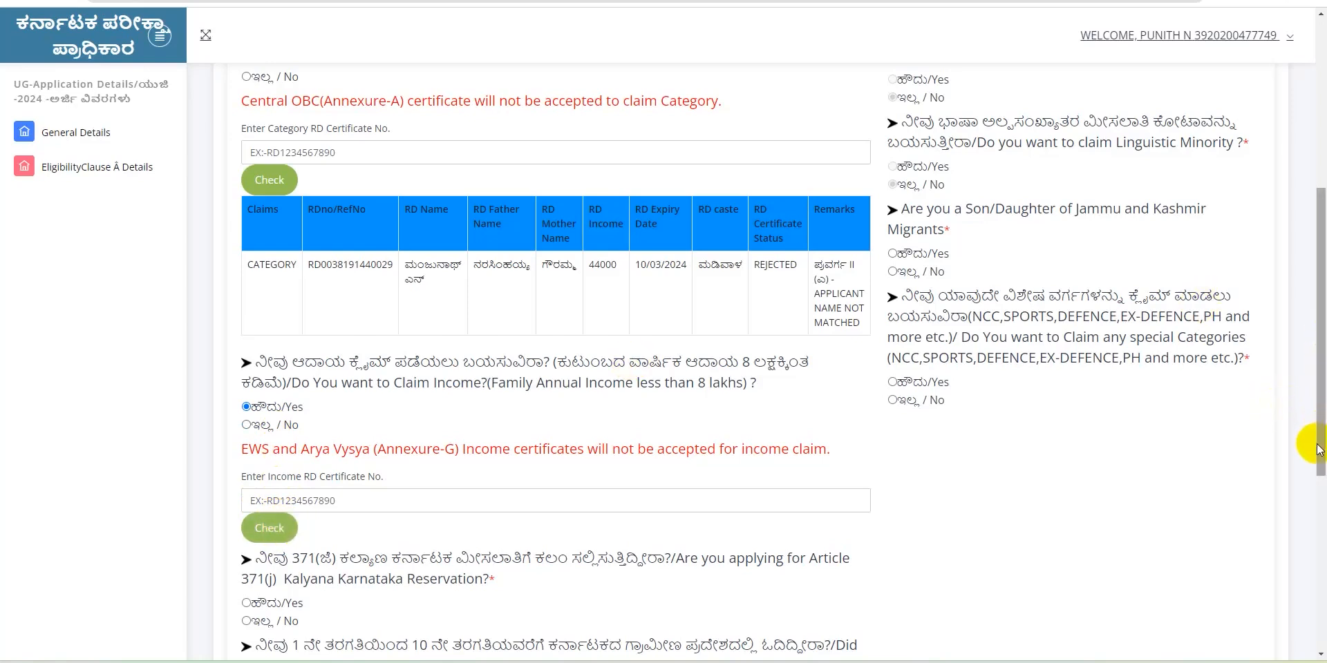
left_click_drag(1321, 465, 1323, 485)
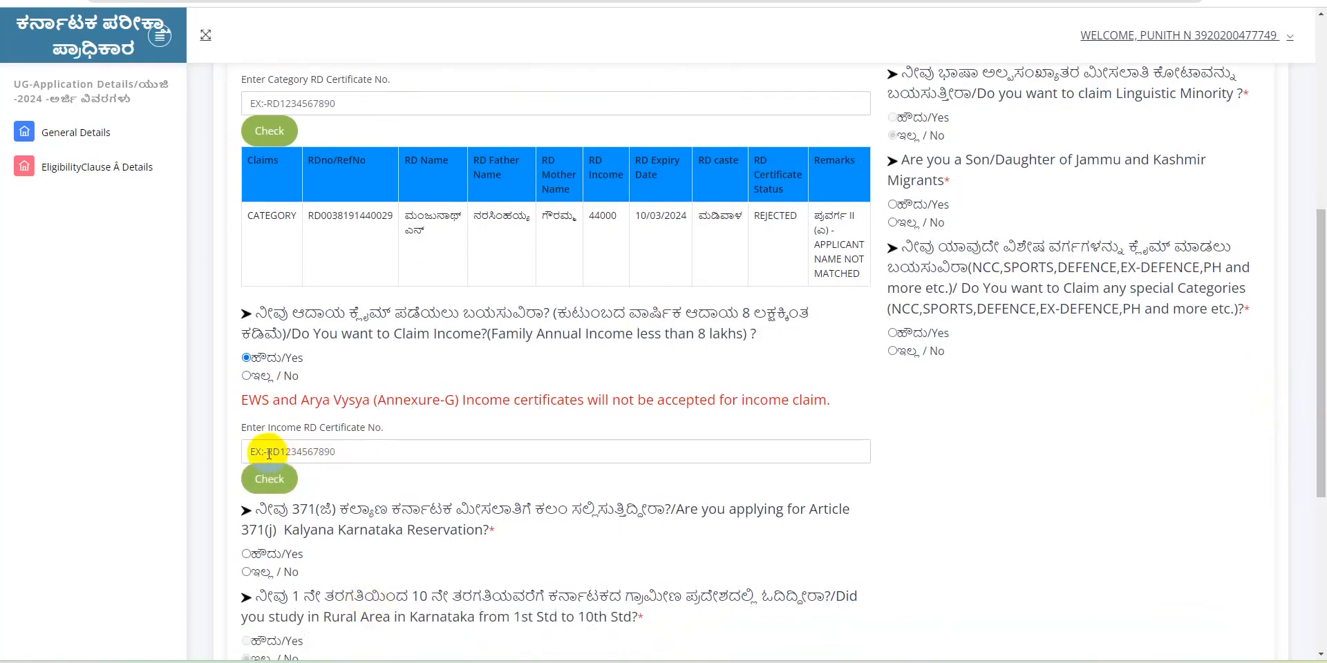
left_click(363, 452)
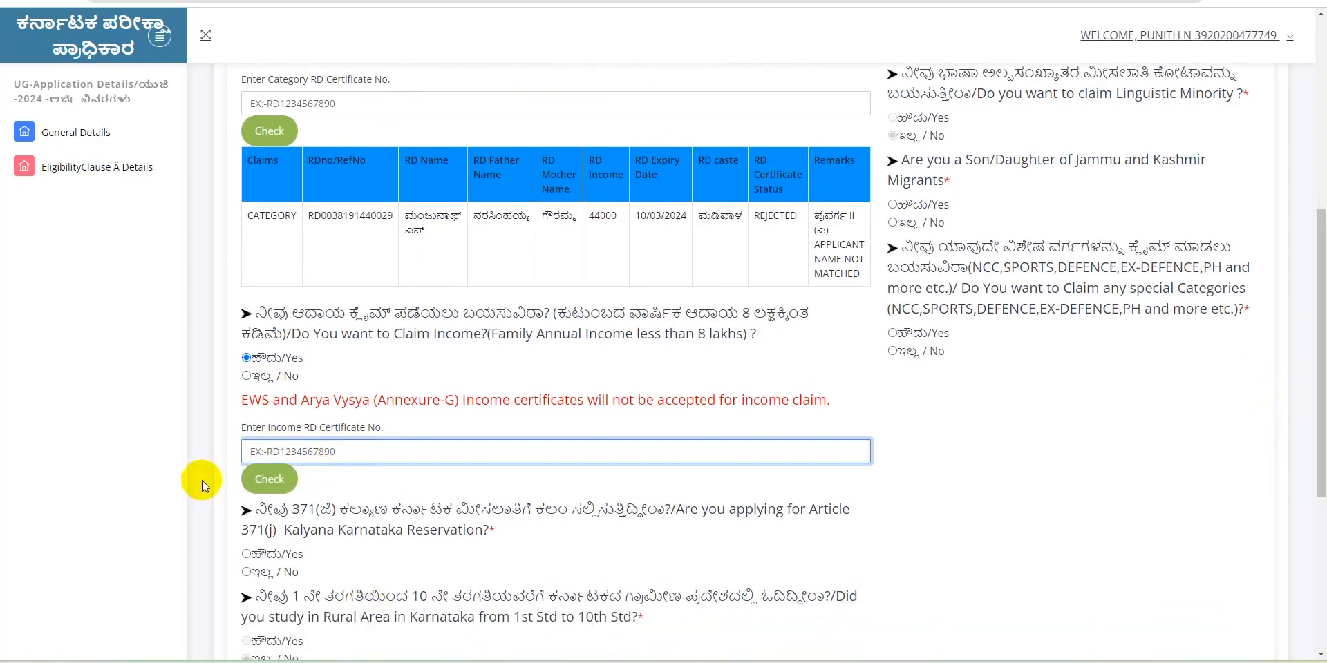
left_click(279, 484)
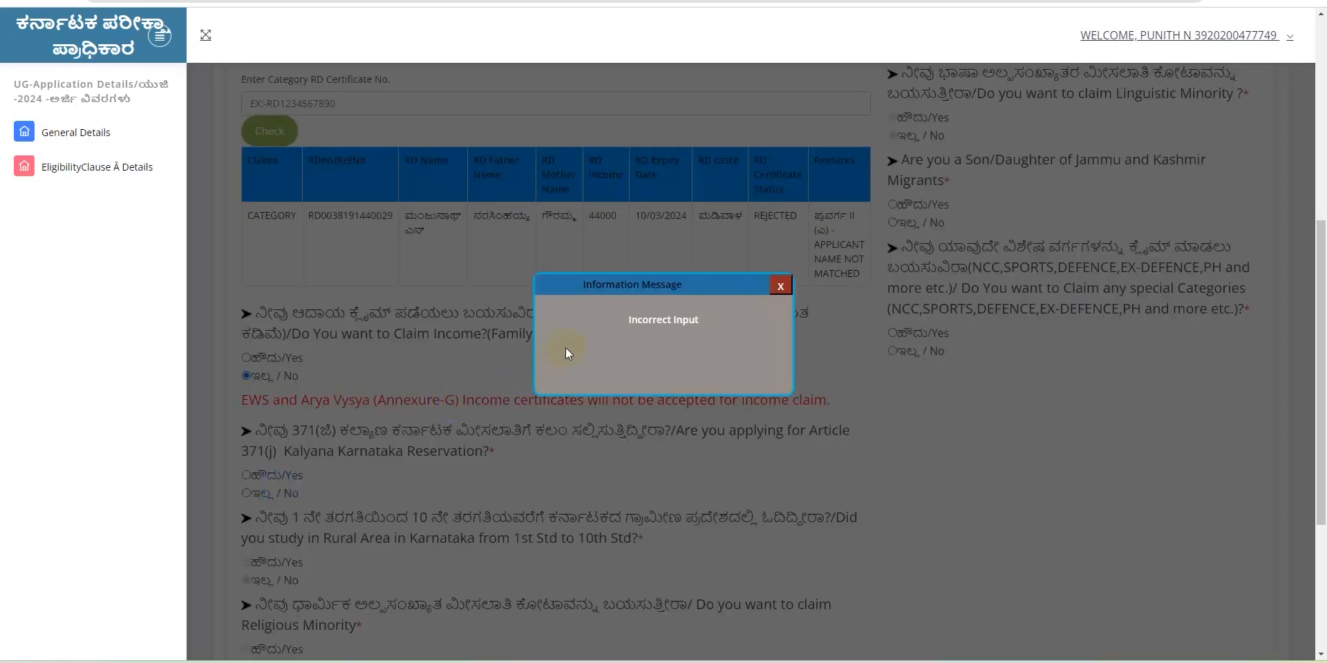
left_click(778, 285)
left_click_drag(1315, 296, 1315, 400)
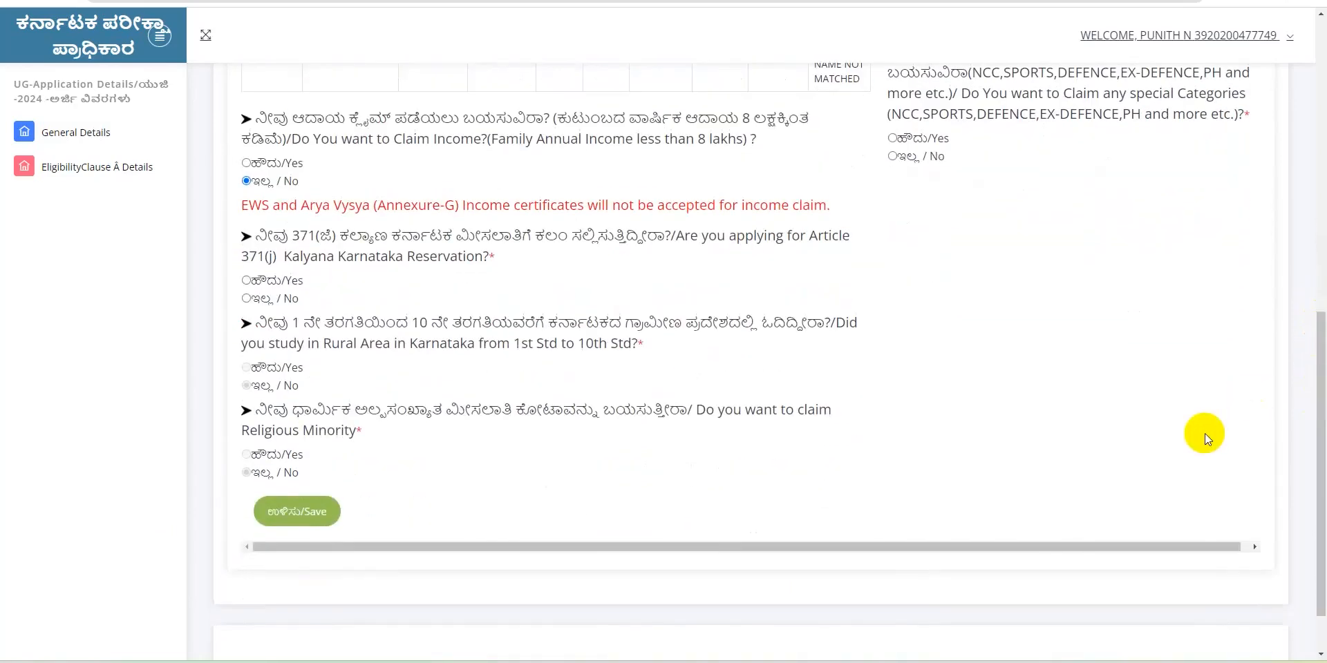
Switch the Article 371(j) Kalyana Karnataka answer from Yes to No, keeping rural-area study at No
left_click(248, 280)
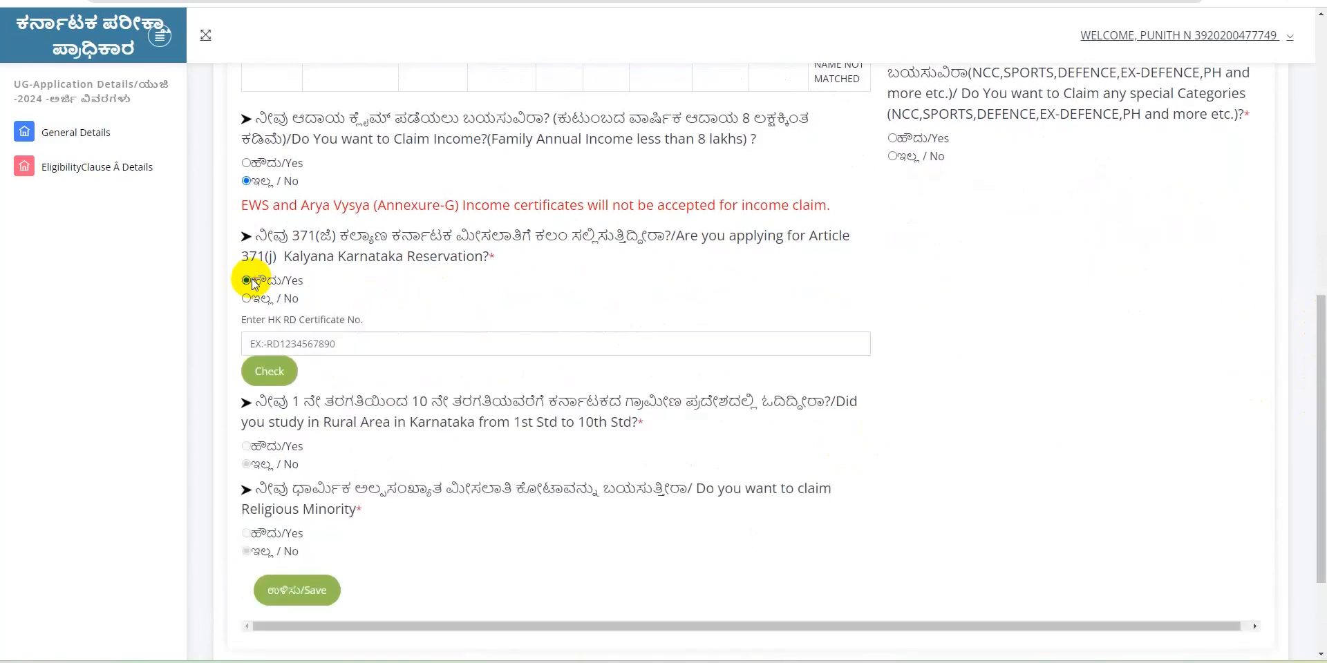
left_click(246, 299)
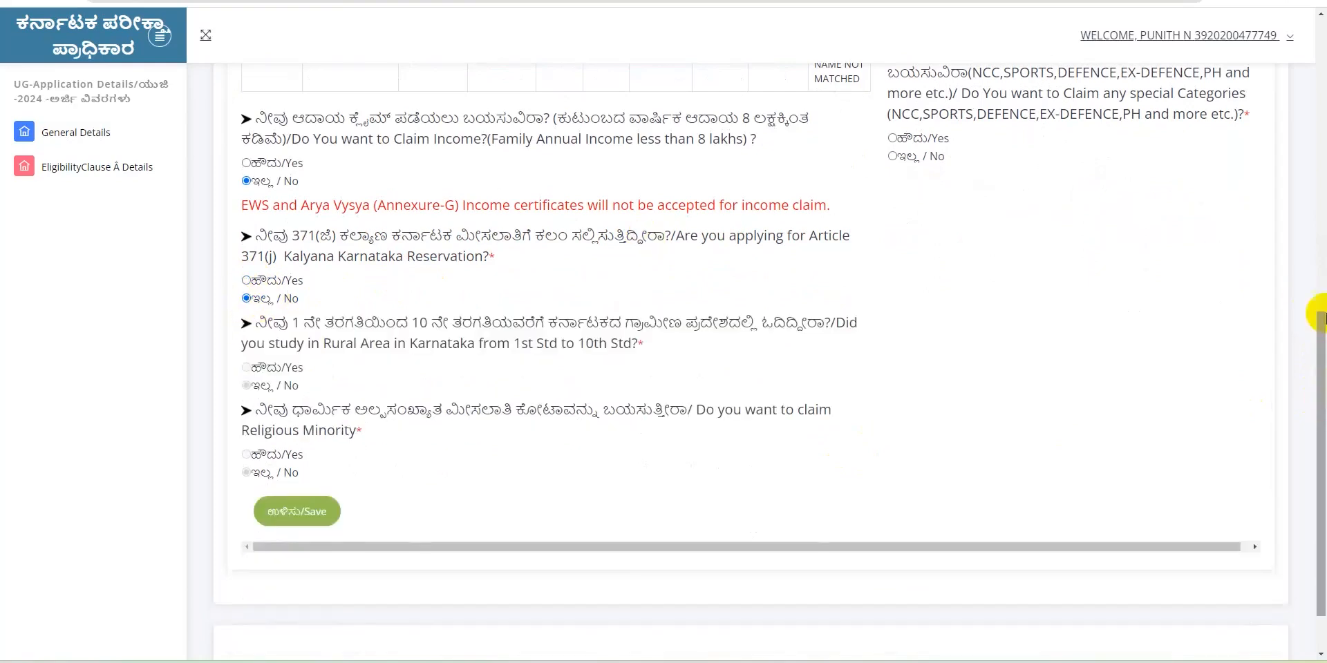
left_click_drag(1320, 373, 1317, 297)
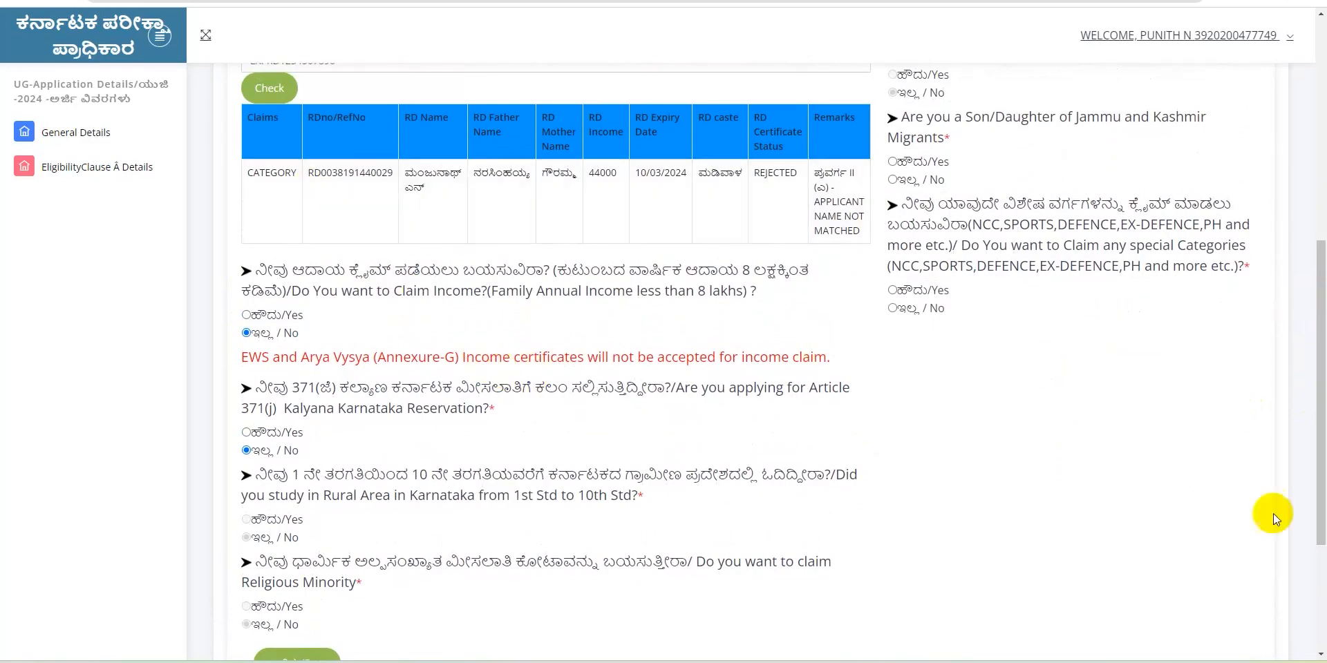
scroll(1294, 465, "up", 4)
scroll(355, 320, "down", 6)
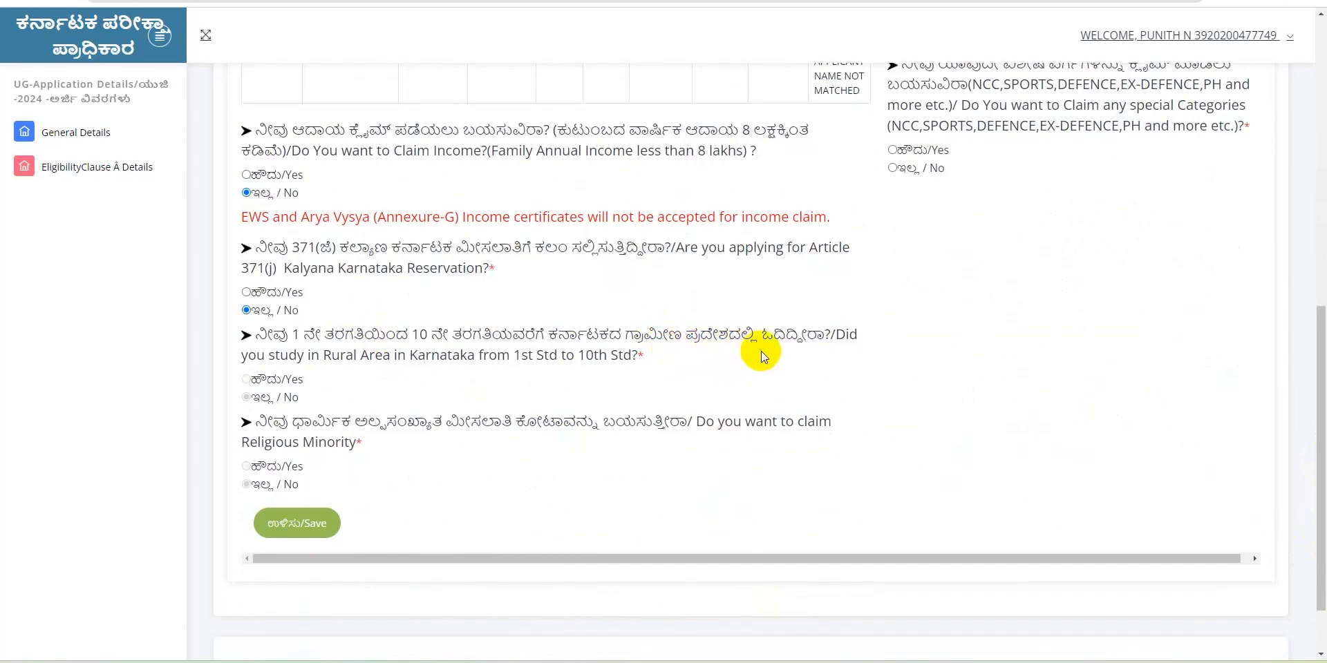
left_click(248, 380)
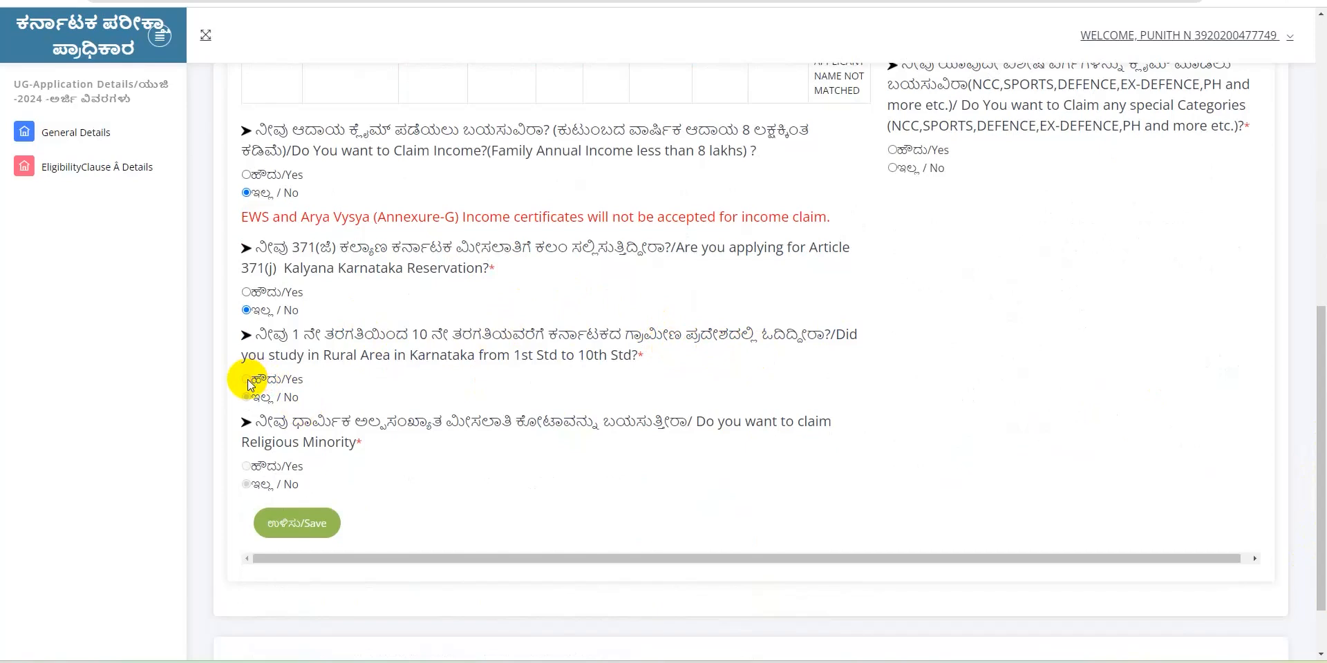
scroll(248, 384, "down", 1)
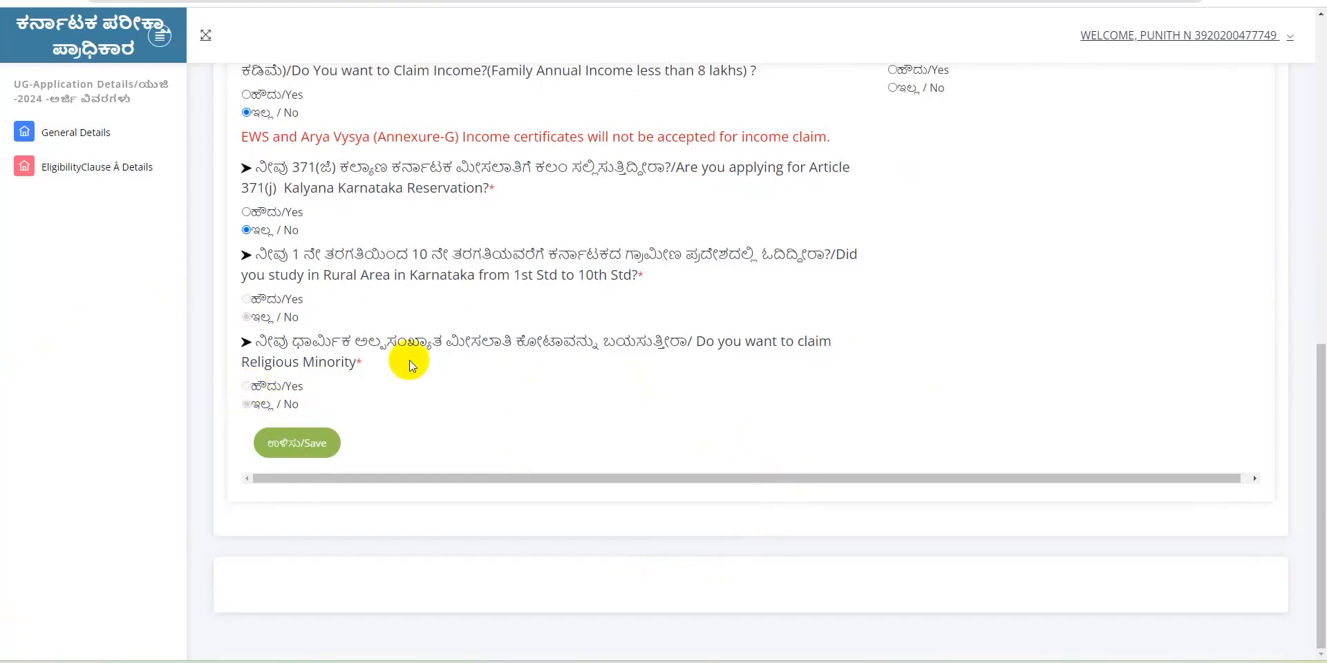
Try the greyed Kannada-medium radios, then answer No to the Jammu and Kashmir migrants question
scroll(755, 169, "up", 6)
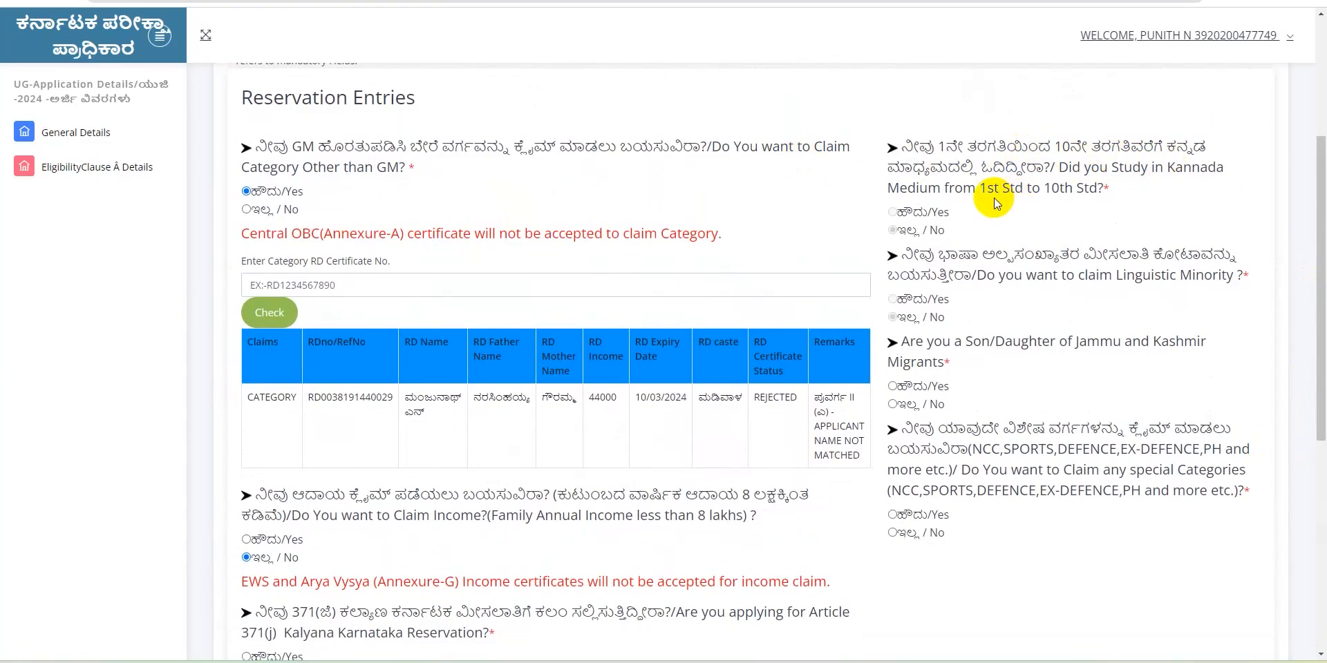
left_click(897, 210)
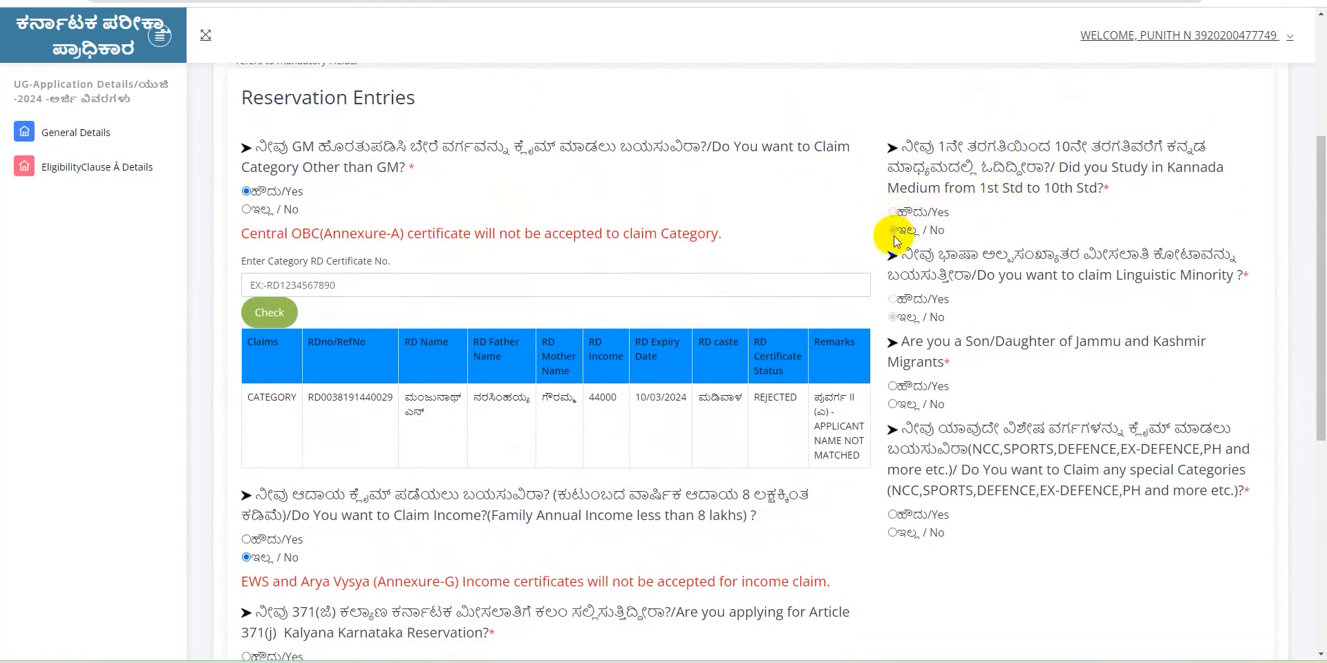
left_click(894, 234)
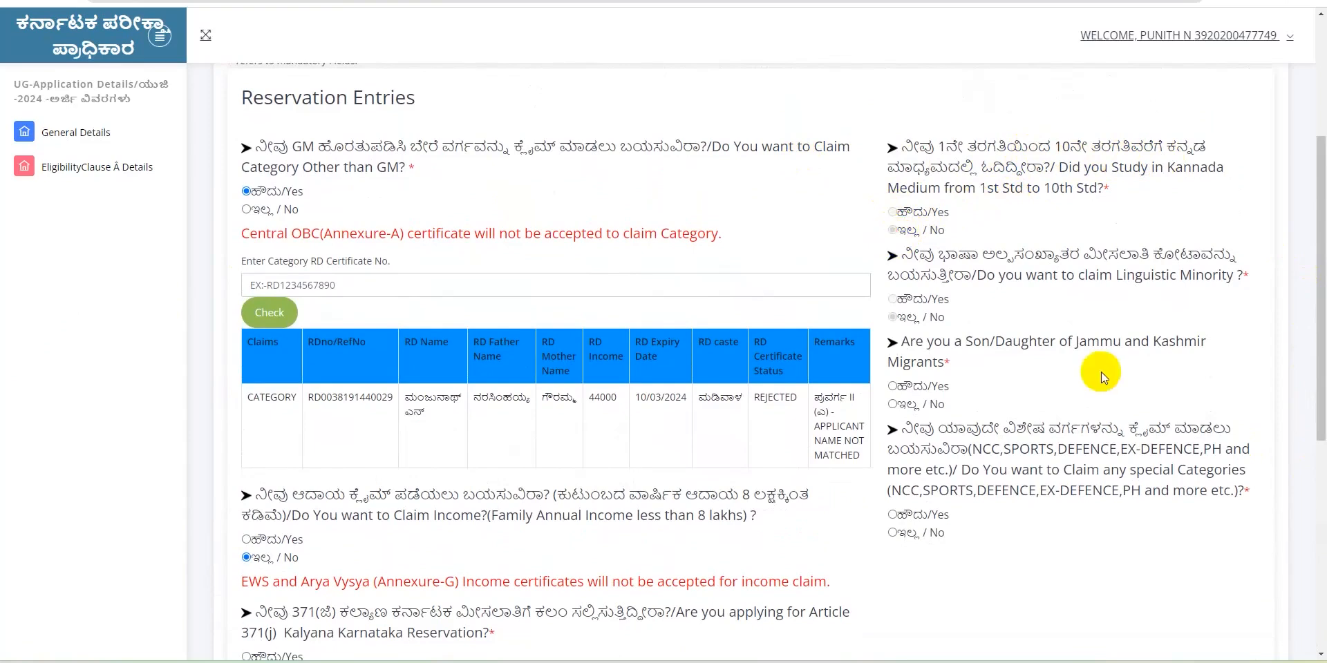
left_click_drag(1317, 370, 1316, 415)
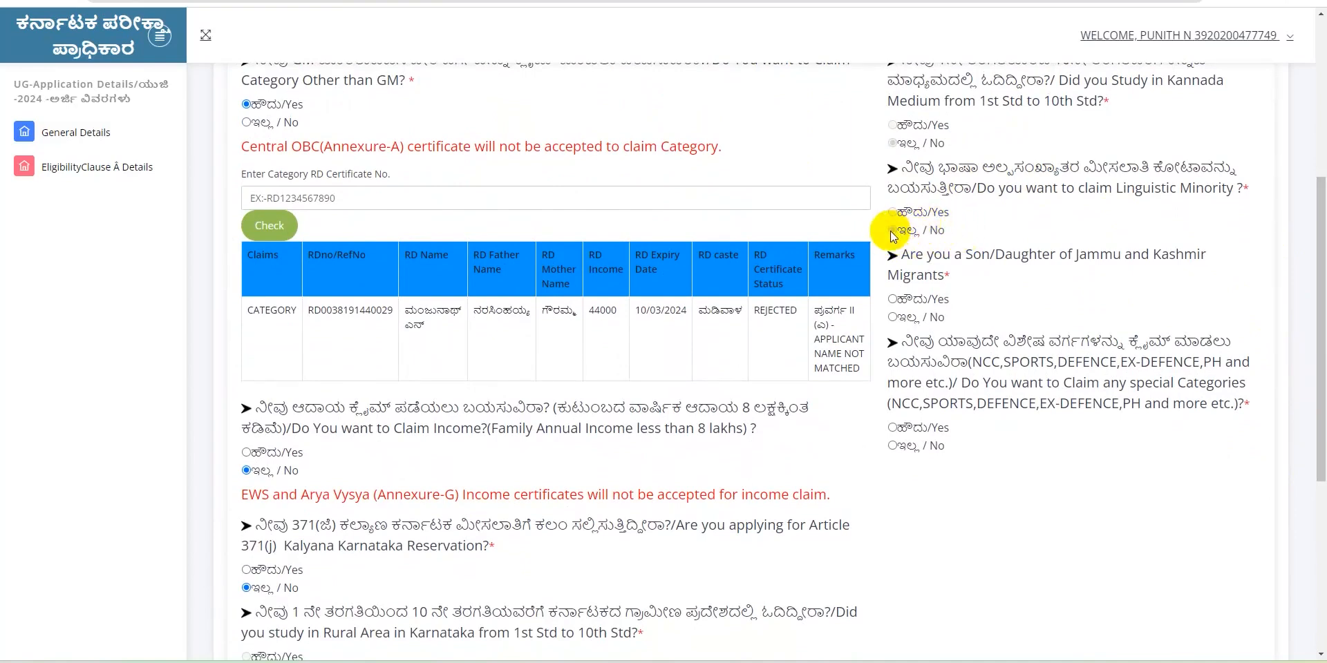
left_click(893, 317)
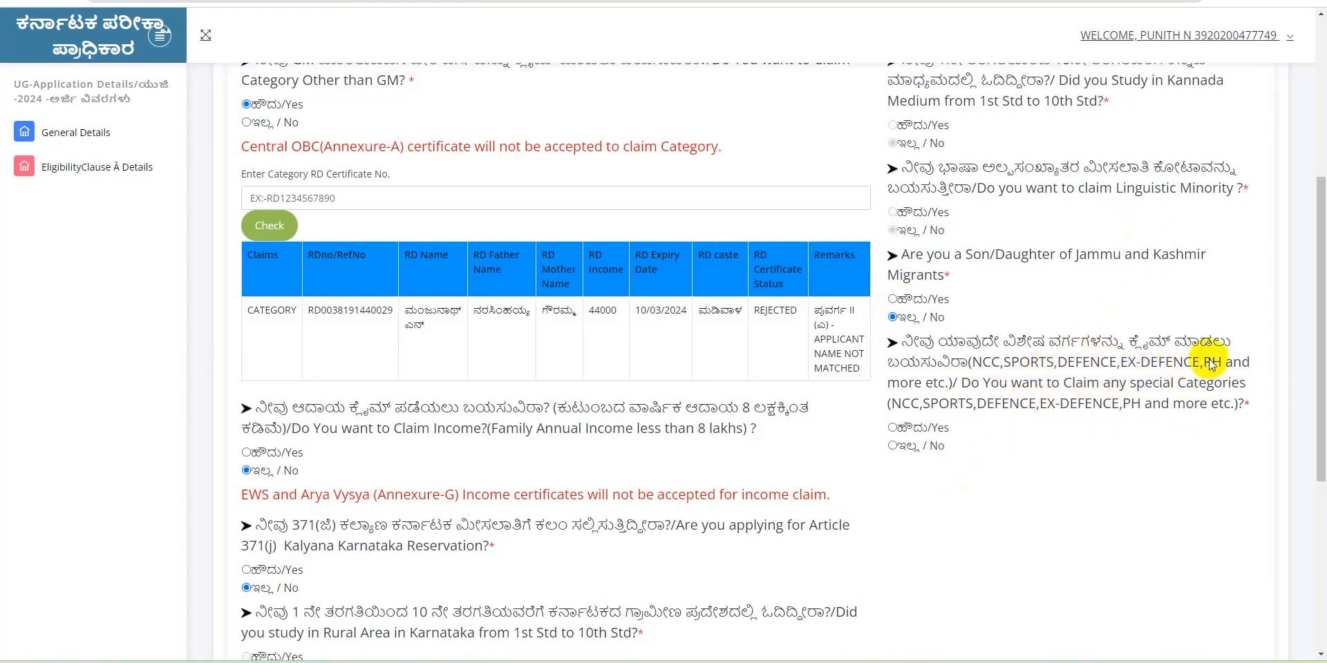
Claim special category PH (Differently abled), sub-level Hard Of Hearing, enter its certificate number and submit
left_click(890, 429)
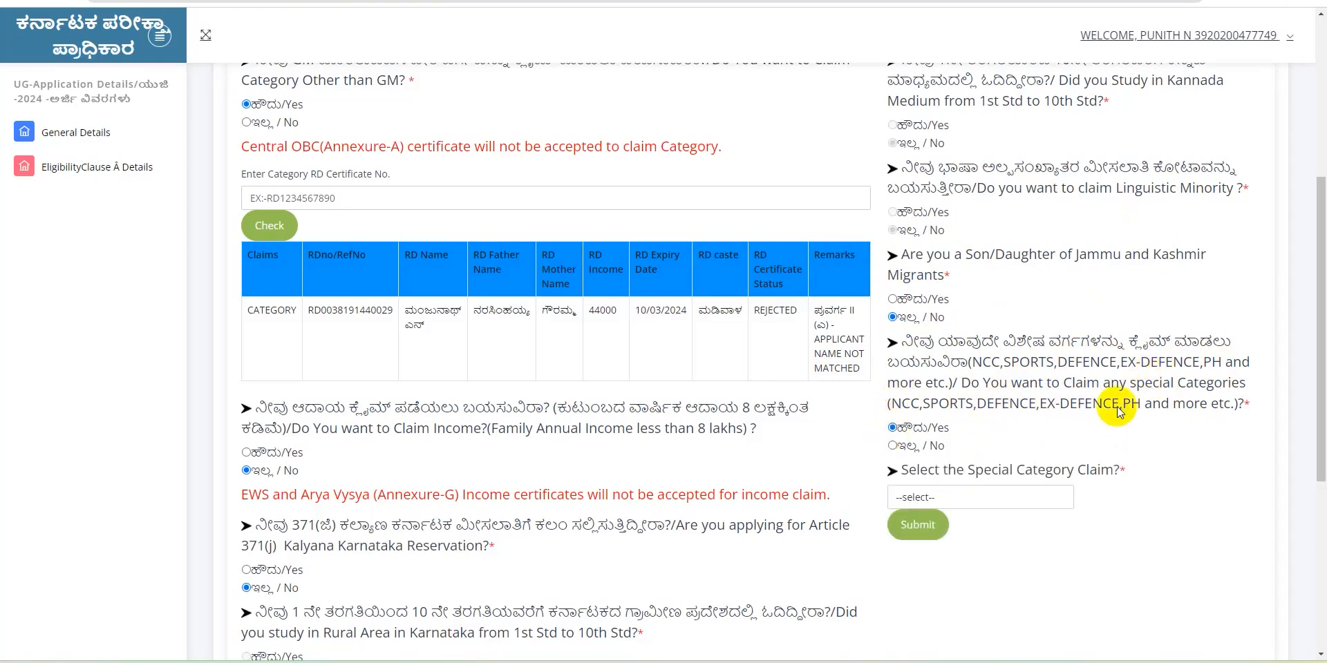
left_click(941, 500)
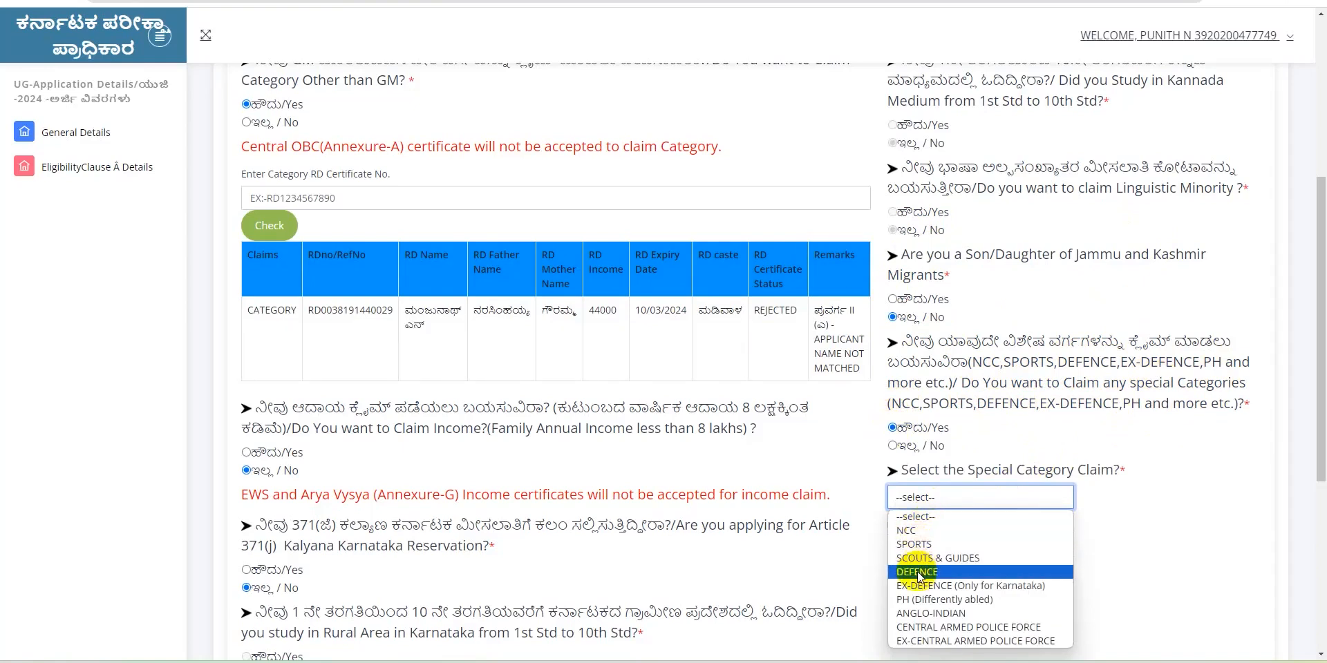
left_click(917, 600)
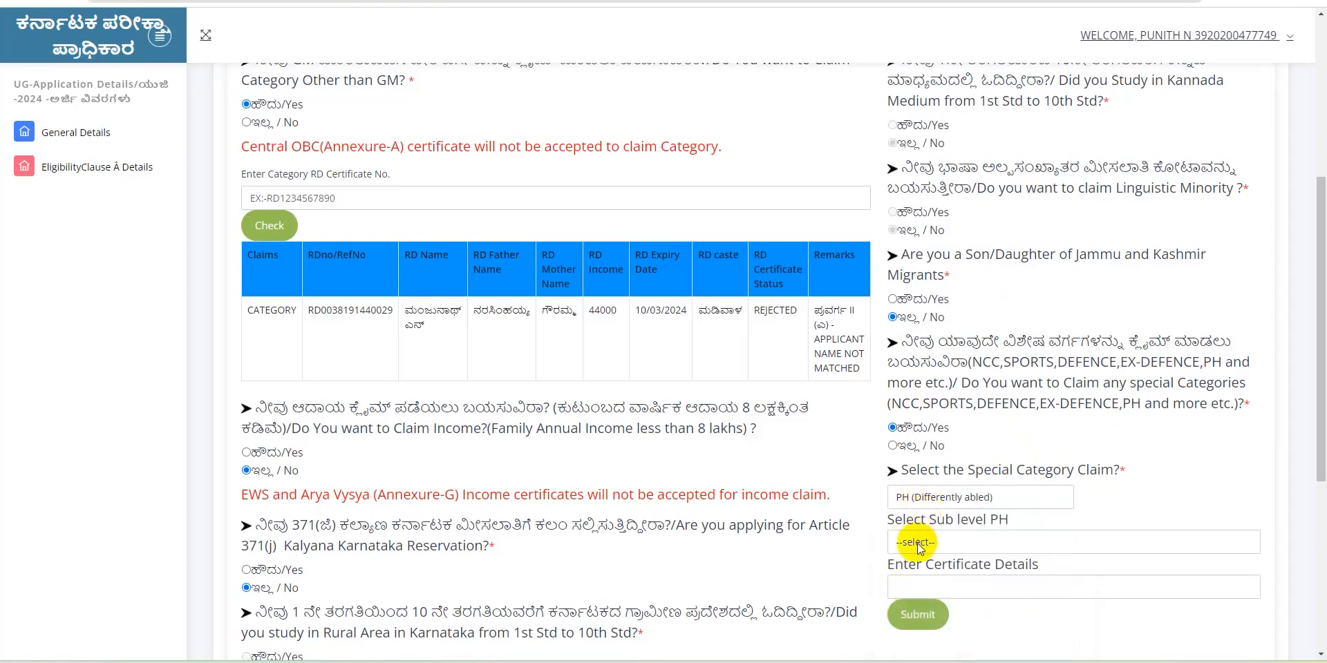
left_click(918, 543)
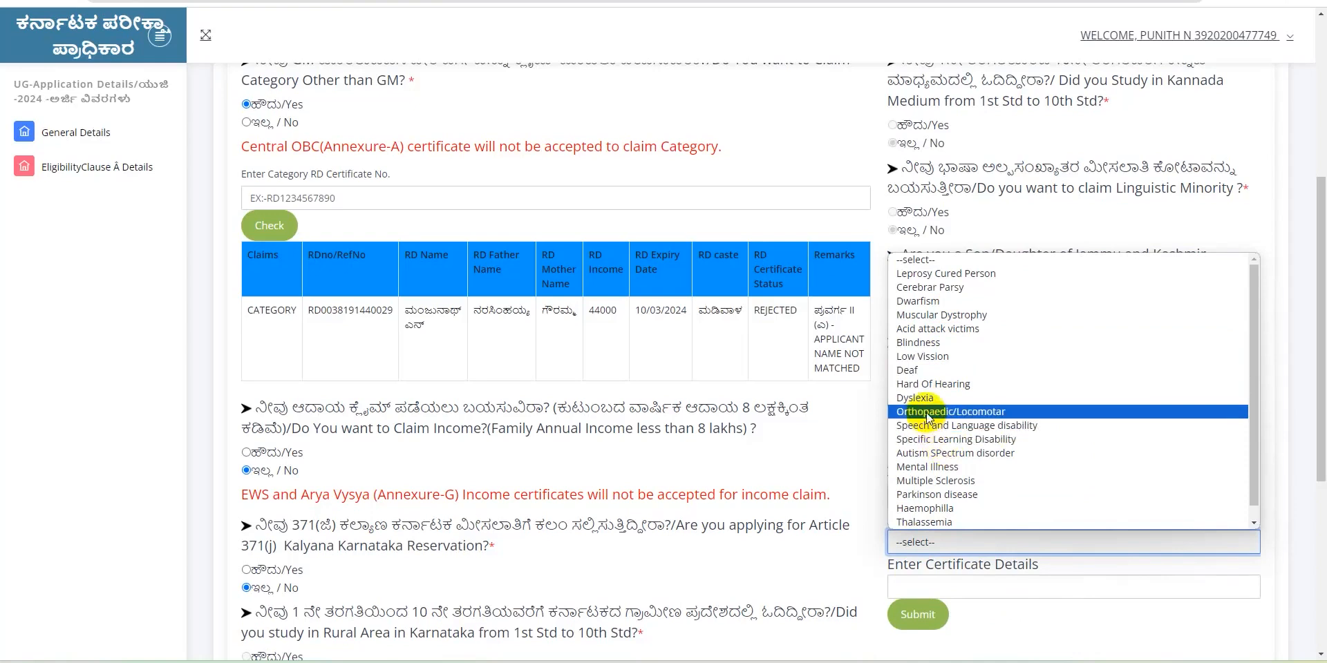
left_click(923, 384)
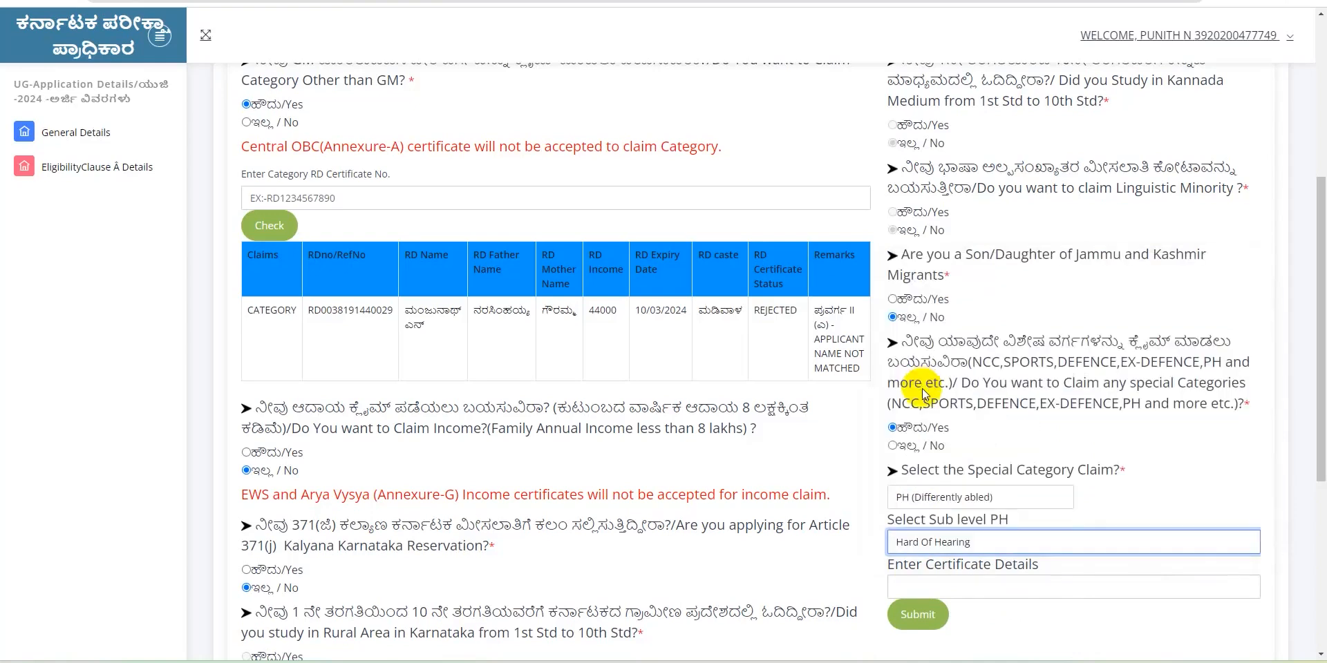
left_click(922, 586)
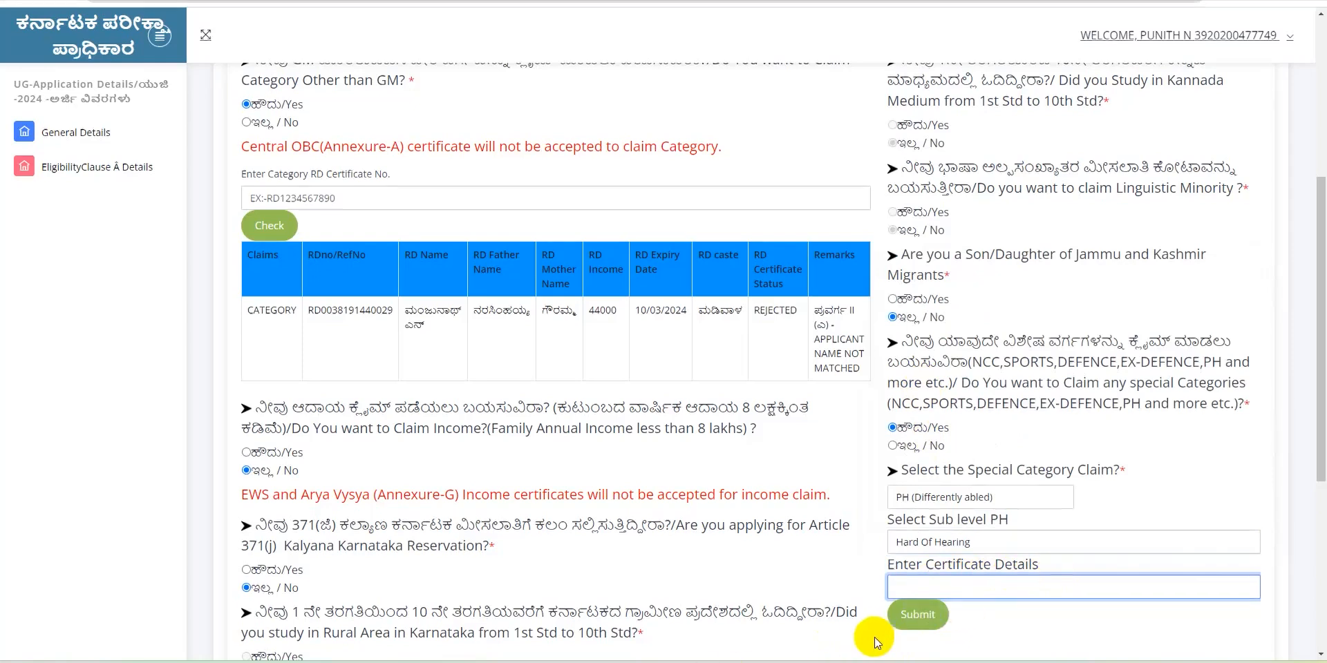
type("234566778")
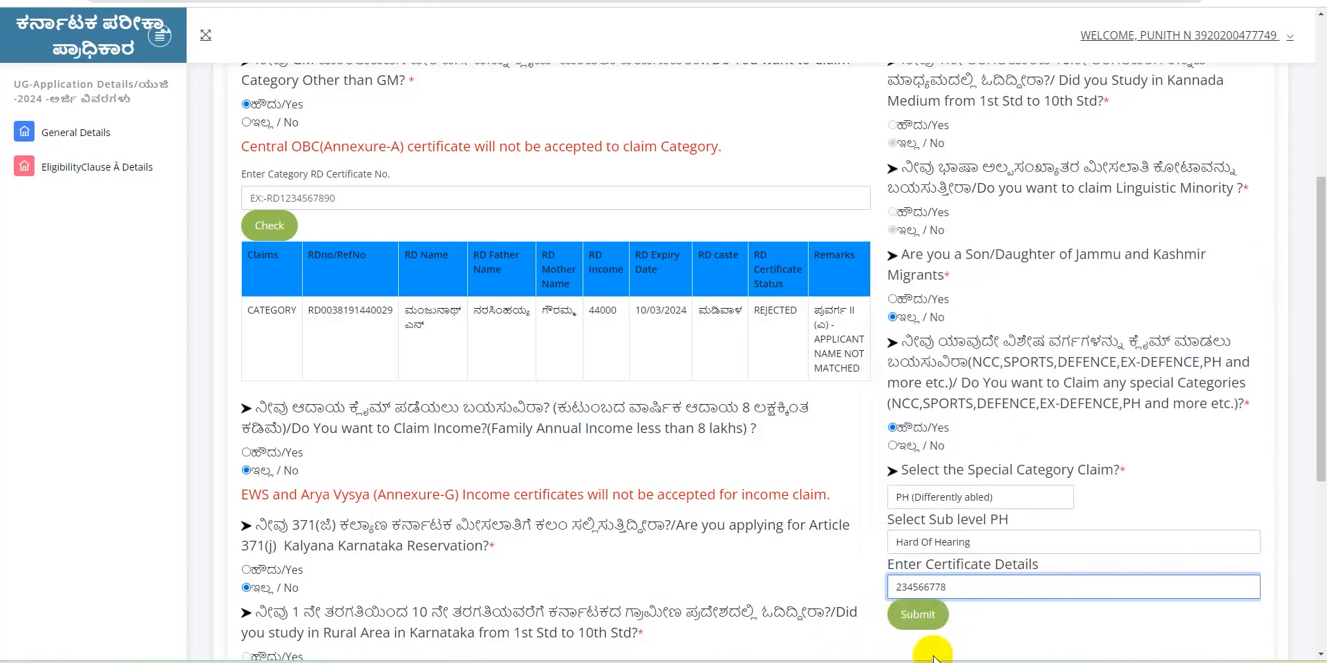
left_click(912, 620)
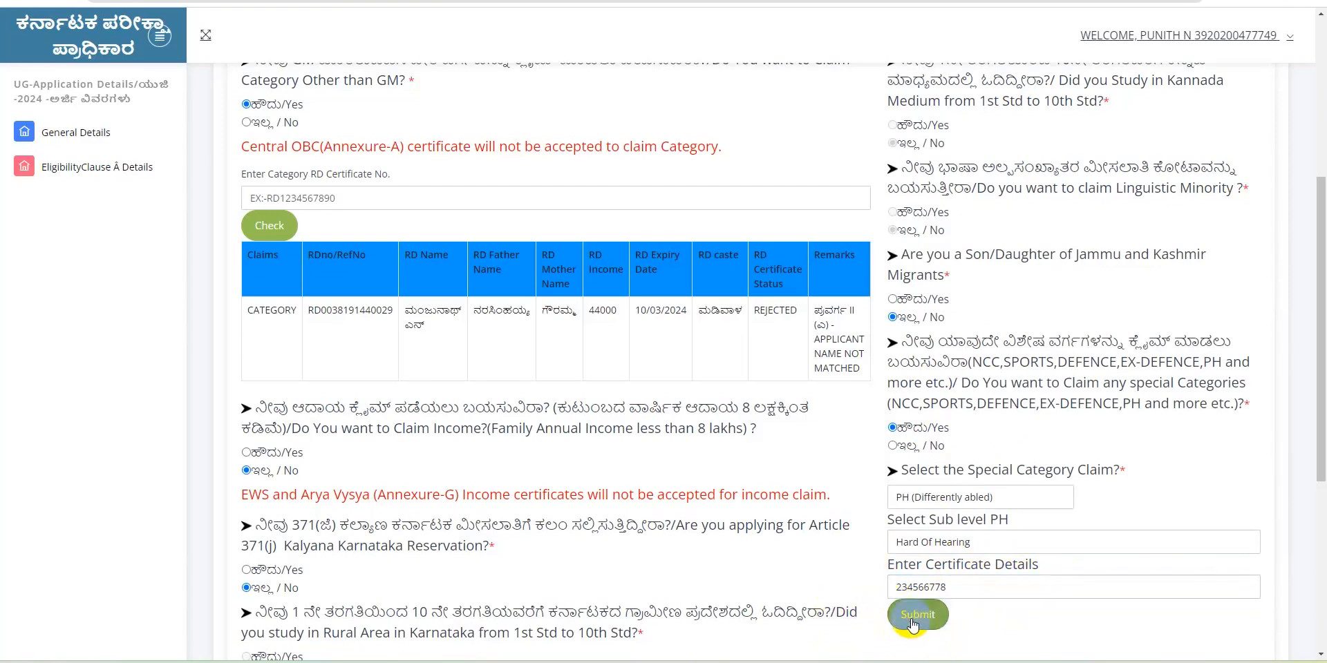
Delete the PH claim row and submit ANGLO-INDIAN as the special category instead
scroll(1313, 553, "down", 3)
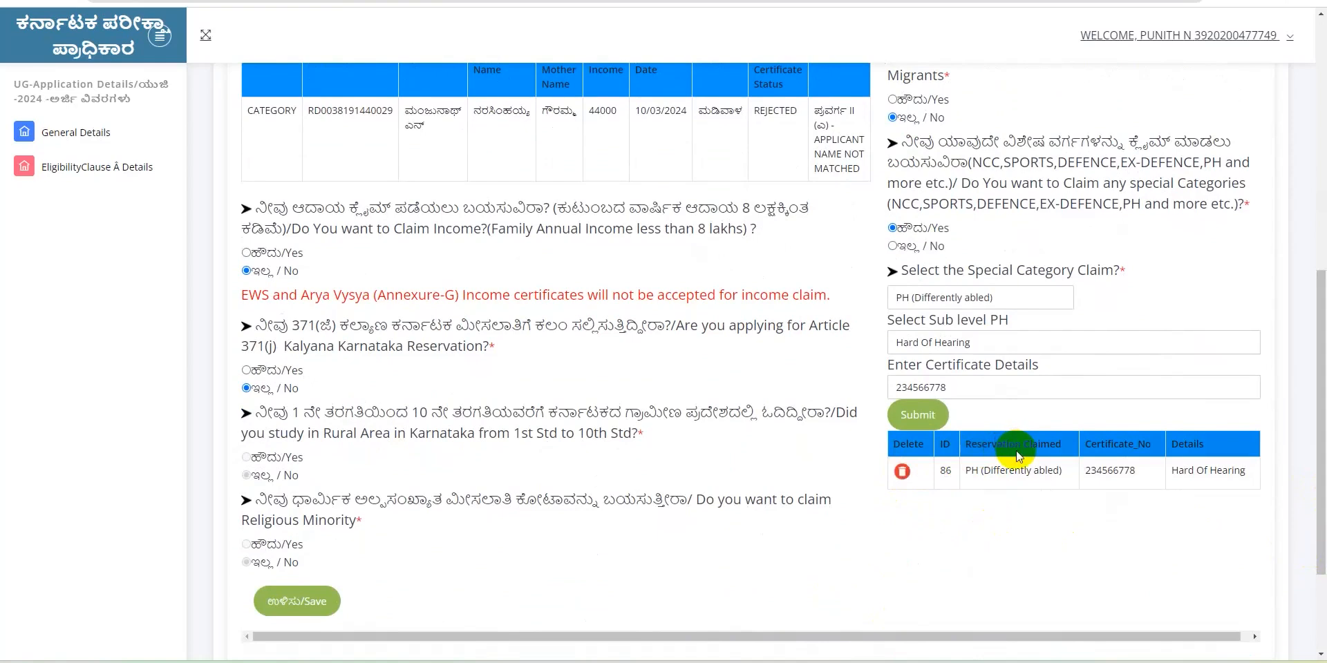
scroll(1008, 470, "right", 1)
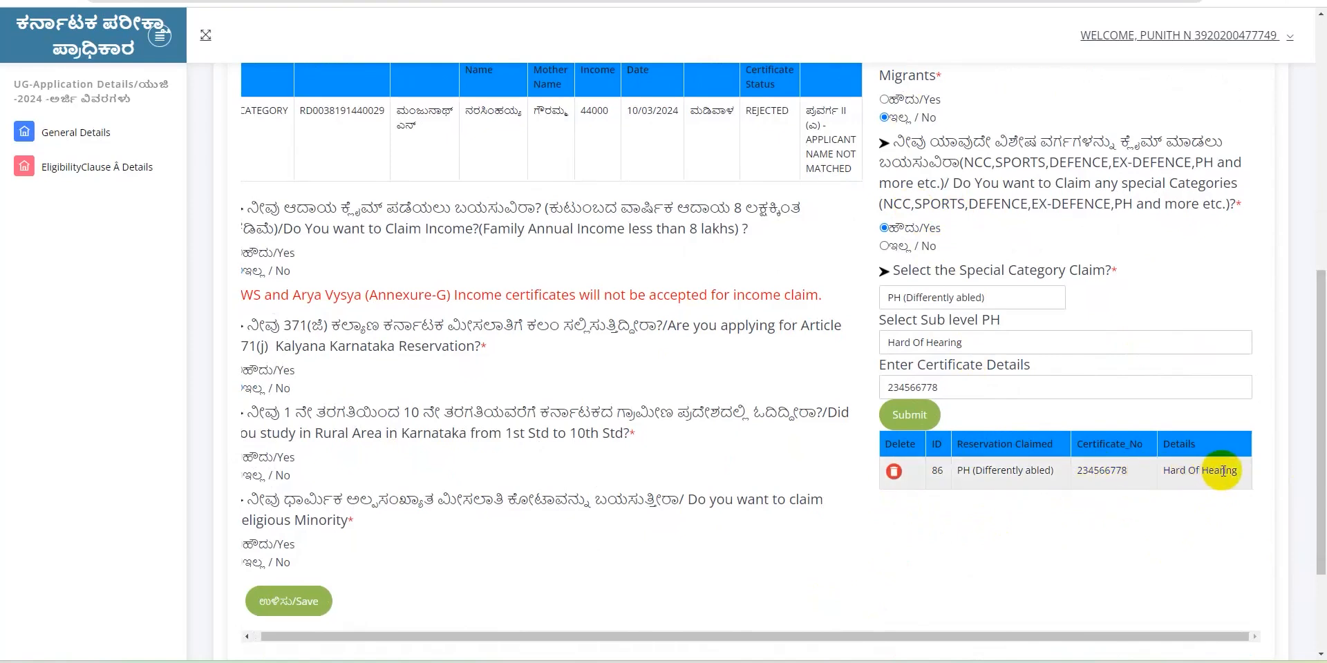
left_click(893, 472)
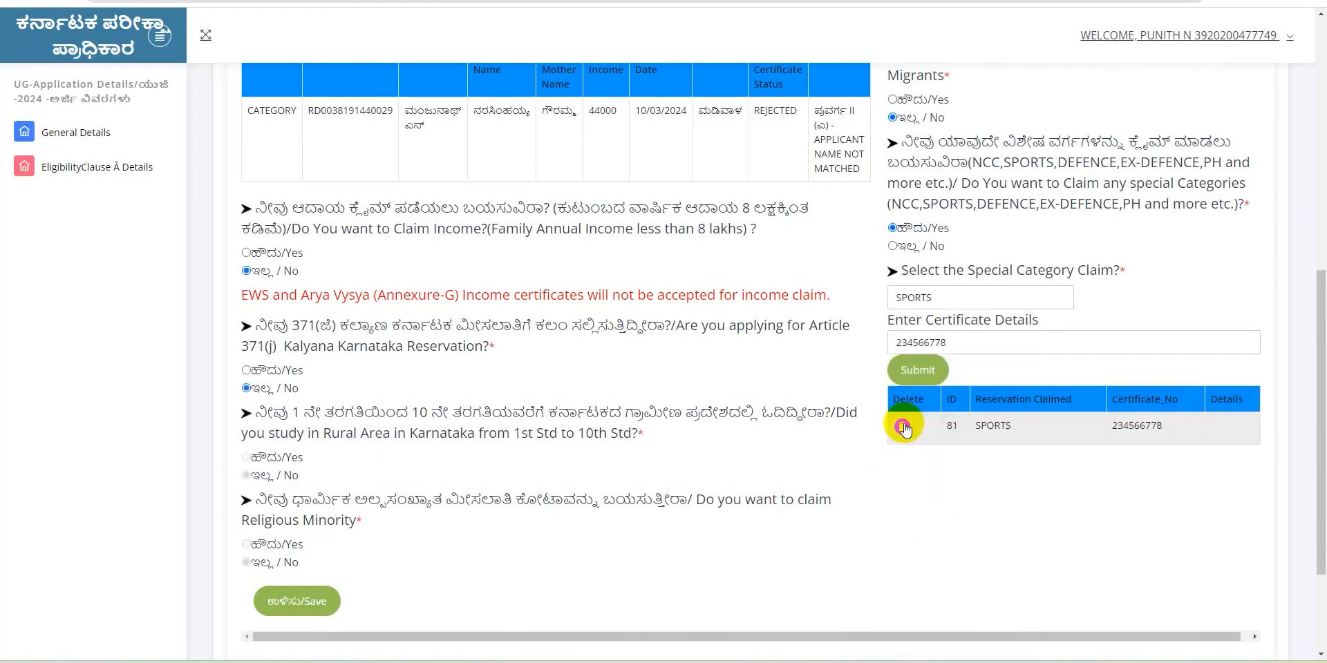
left_click(932, 300)
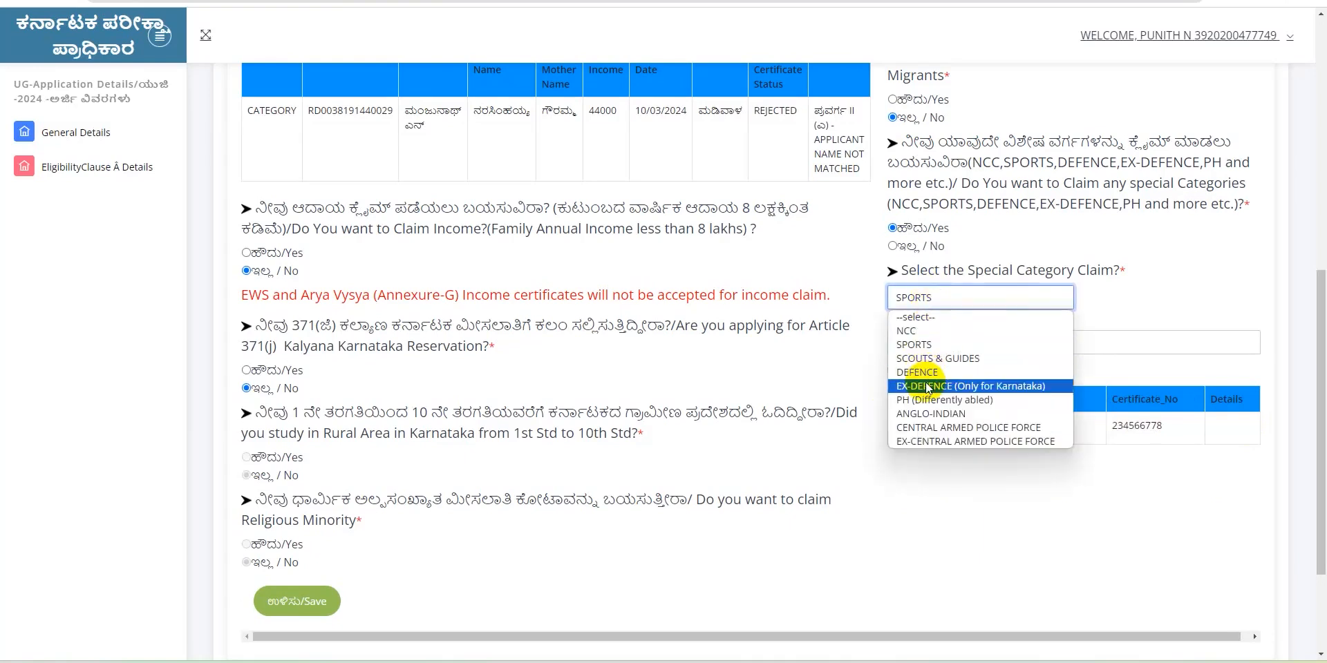
left_click(926, 409)
left_click(926, 363)
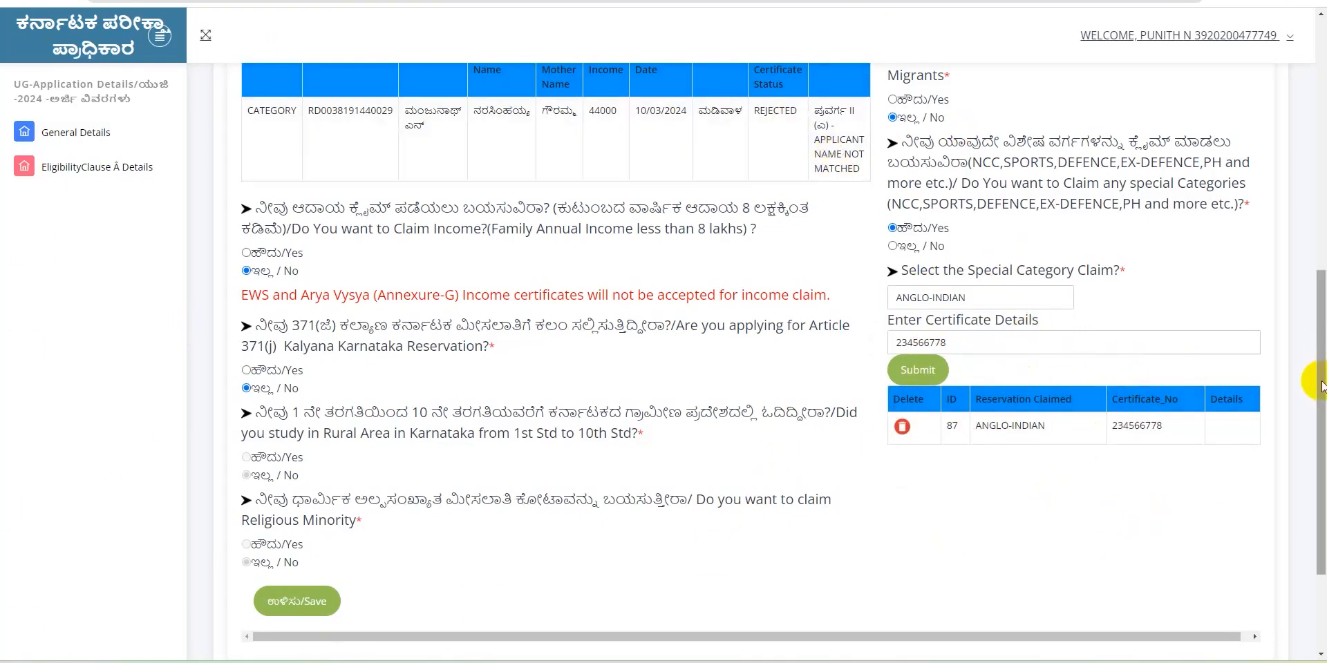
Save the reservation entries and claims, close the saved confirmation, and continue to Study Details
left_click_drag(1320, 385, 1297, 422)
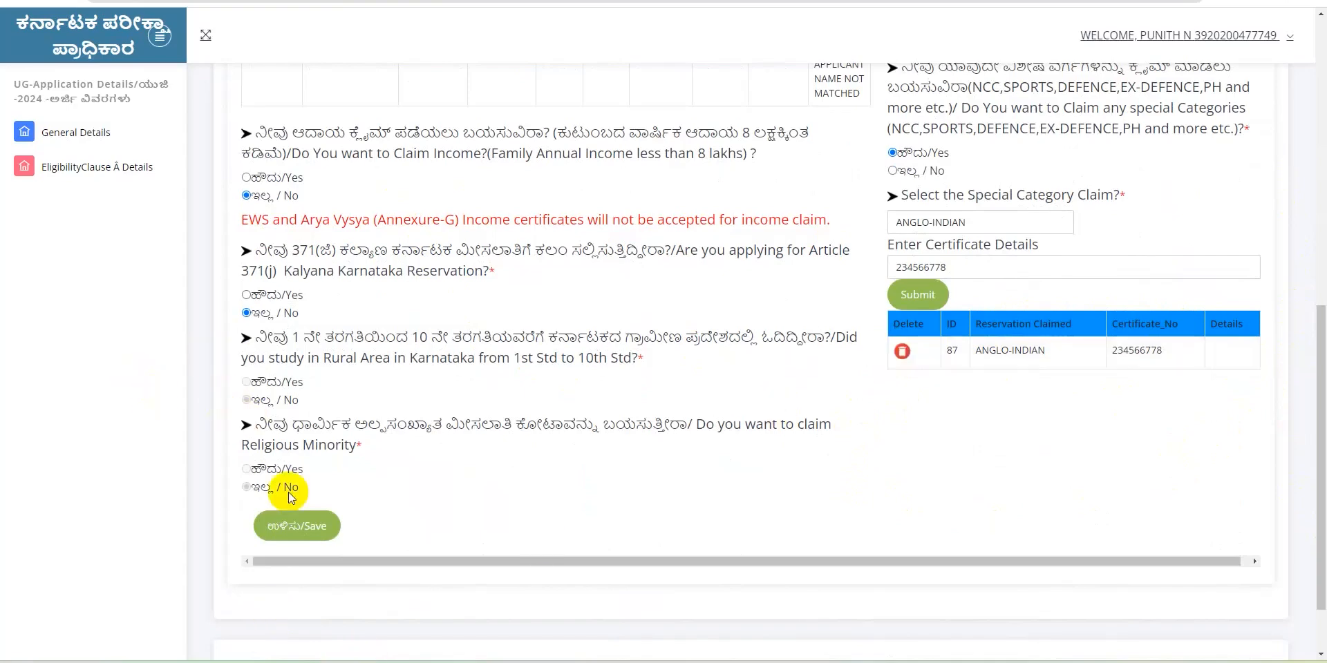
left_click(293, 528)
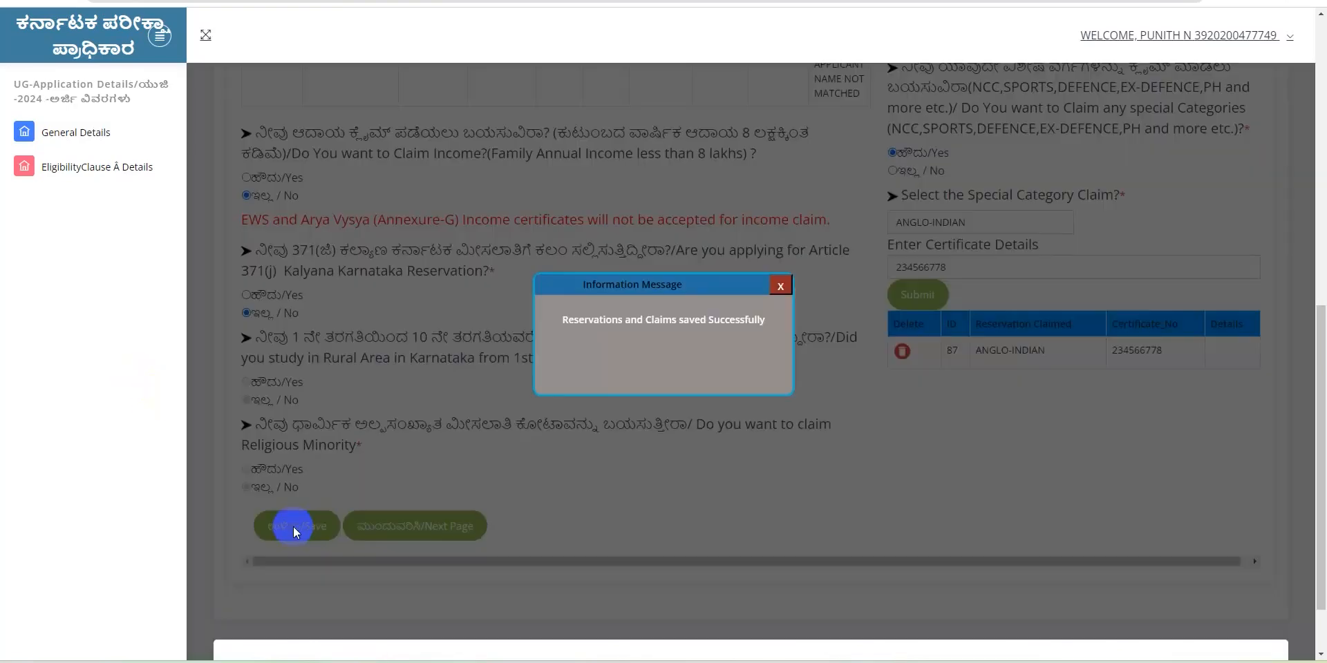
left_click(779, 288)
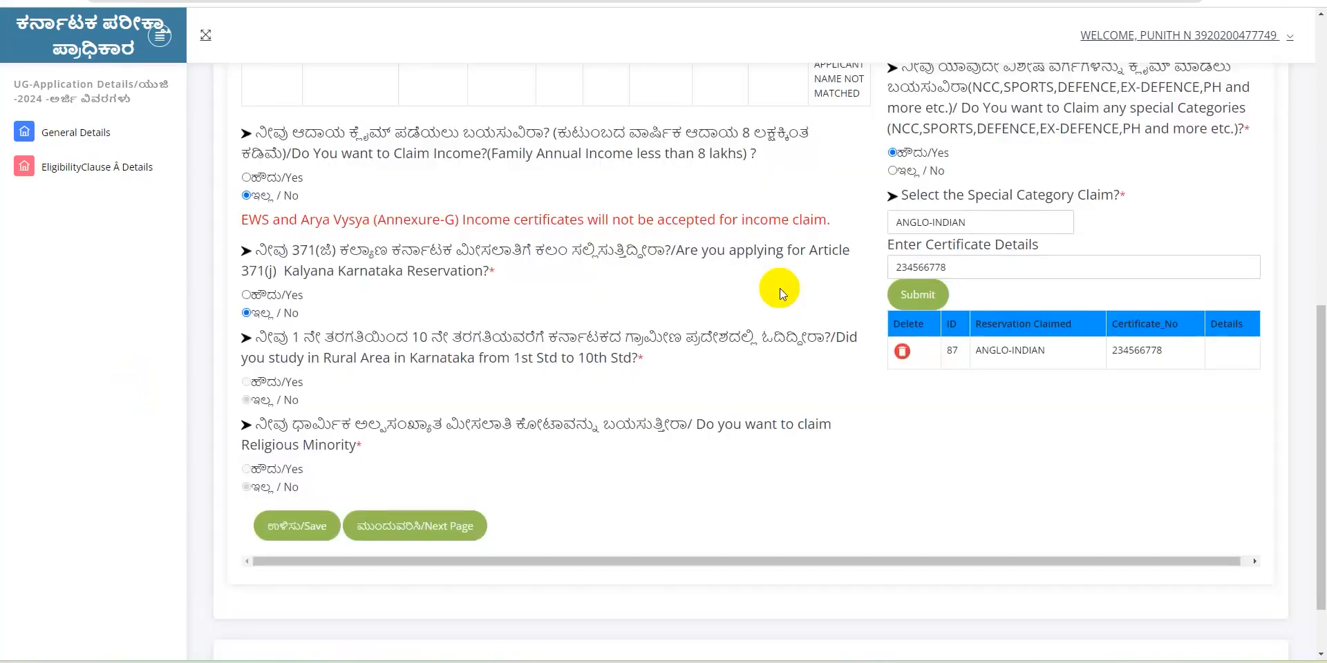
left_click(445, 534)
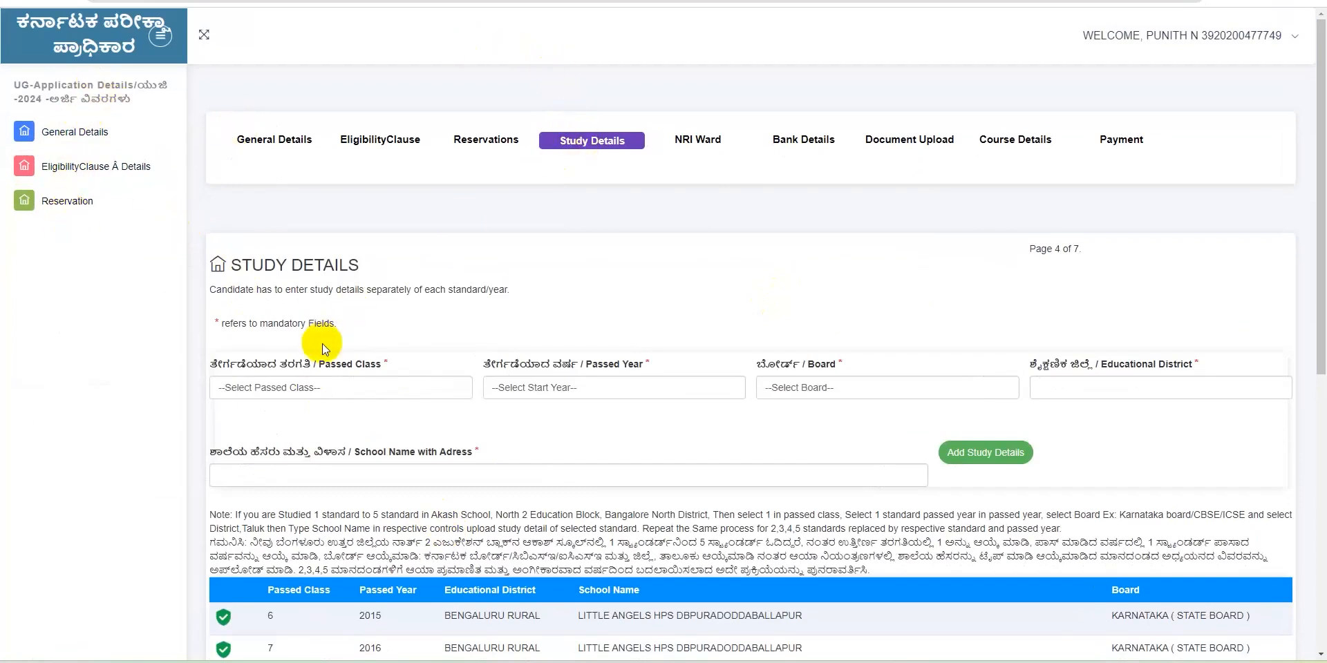
Enter class 1, year 2011, KARNATAKA (STATE BOARD), BENGALURU NORTH, ACHARAYA GURU PARAMPARA VIDYALAYA, DASANAPURA
left_click(313, 388)
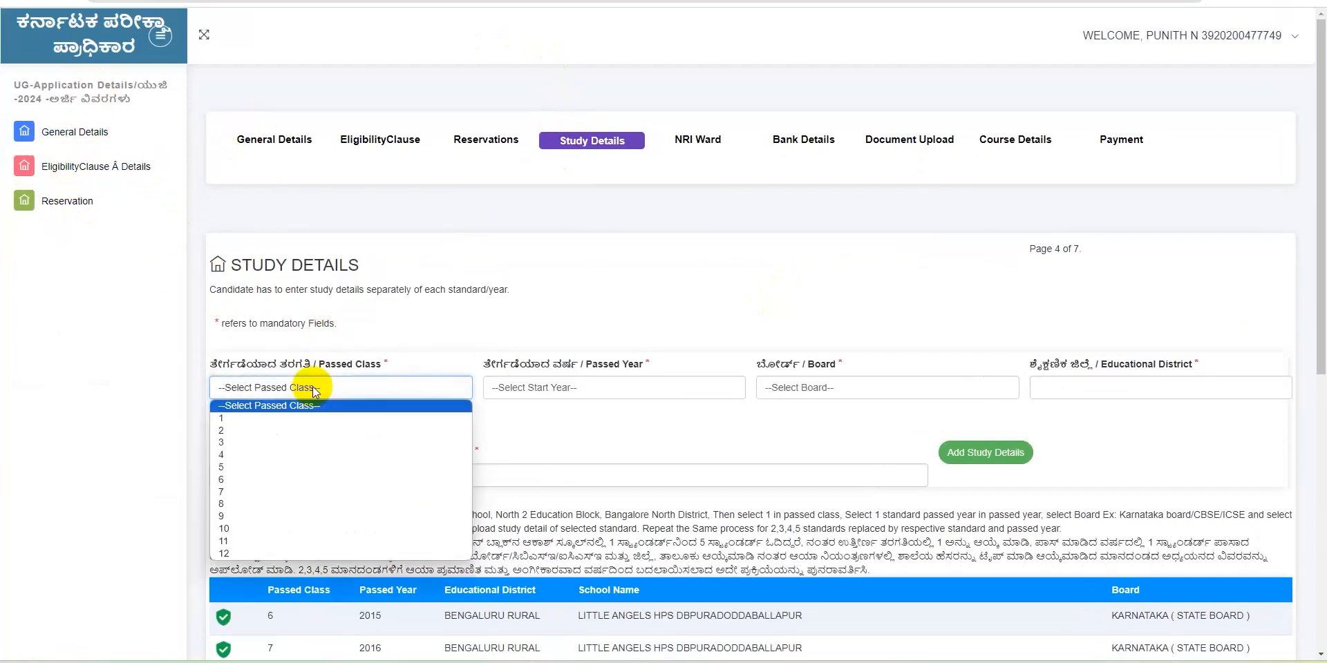
left_click(279, 421)
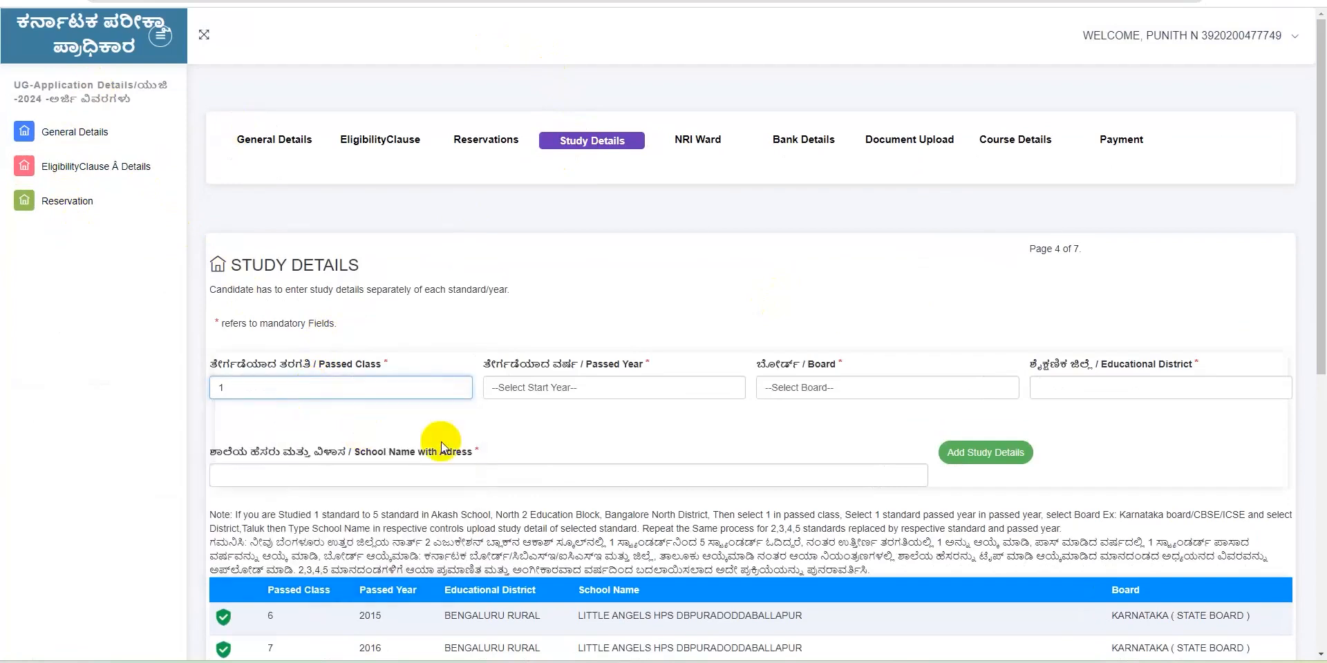
left_click(598, 383)
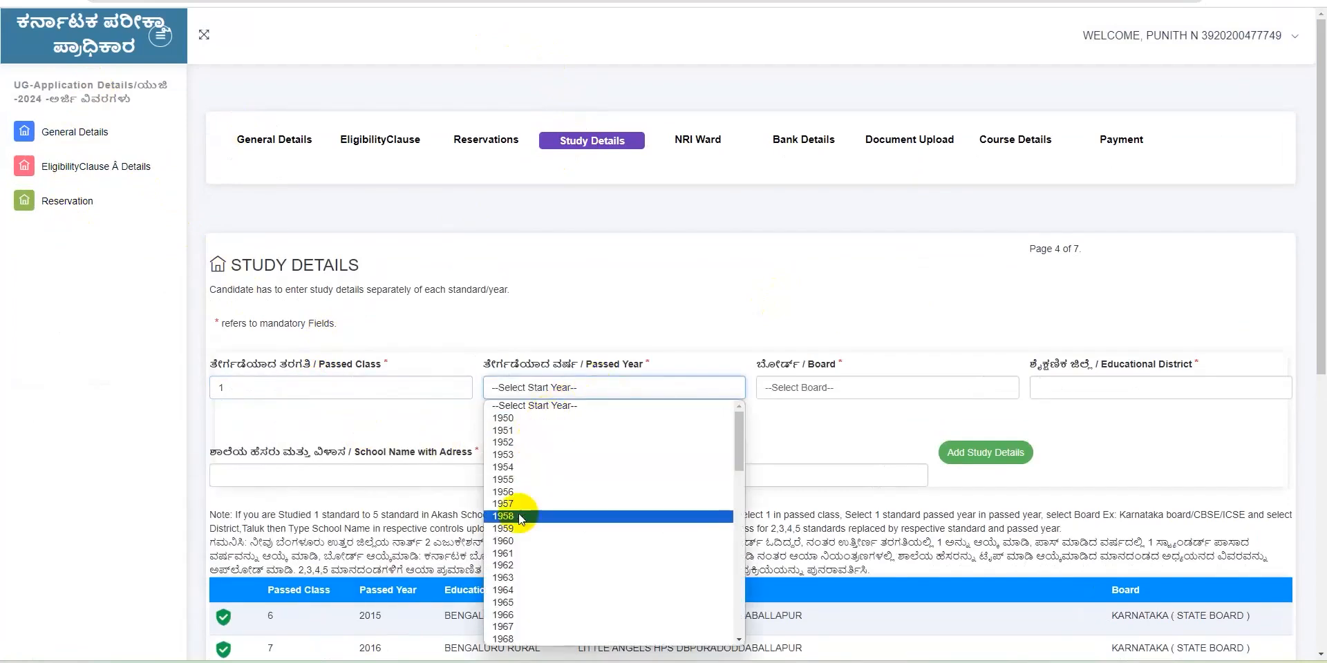
scroll(739, 467, "down", 10)
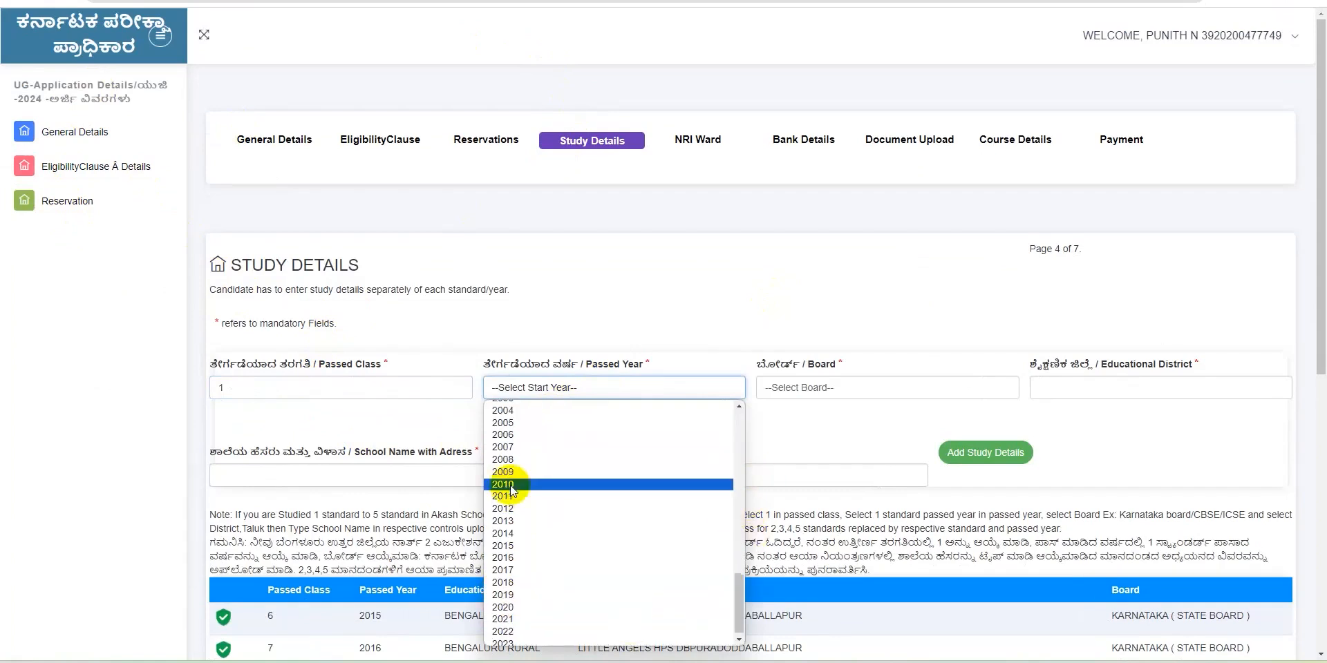
left_click(510, 496)
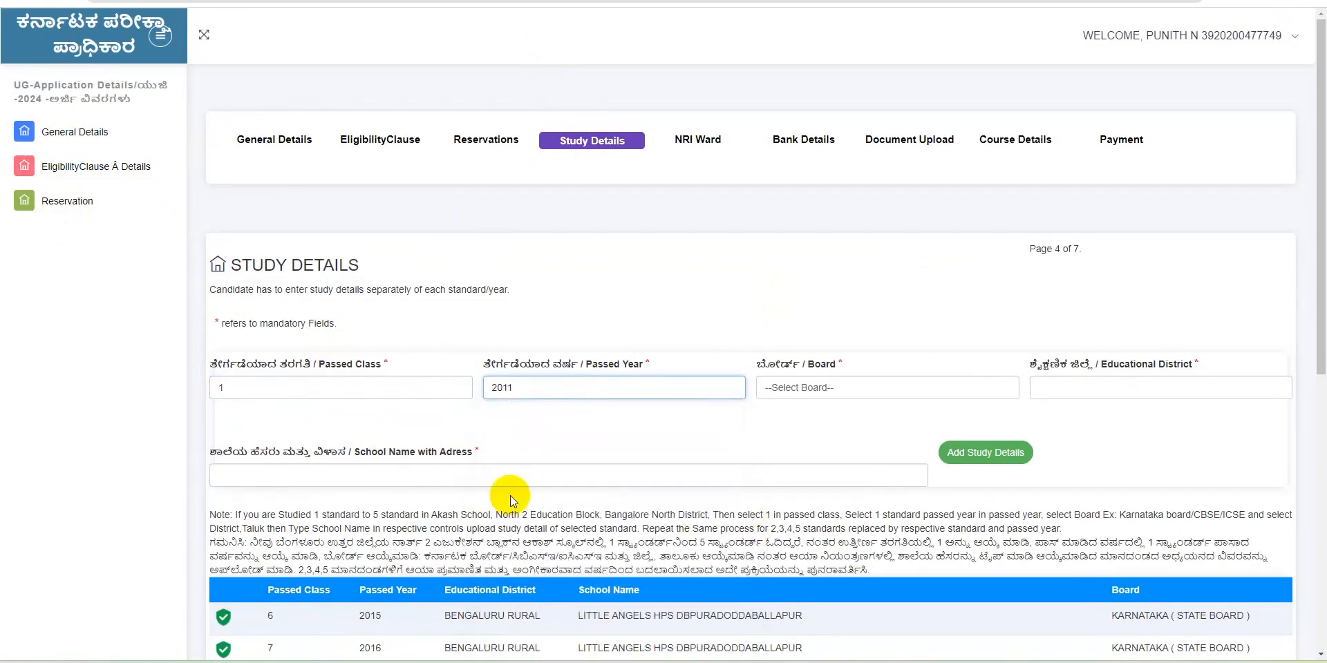
left_click(860, 391)
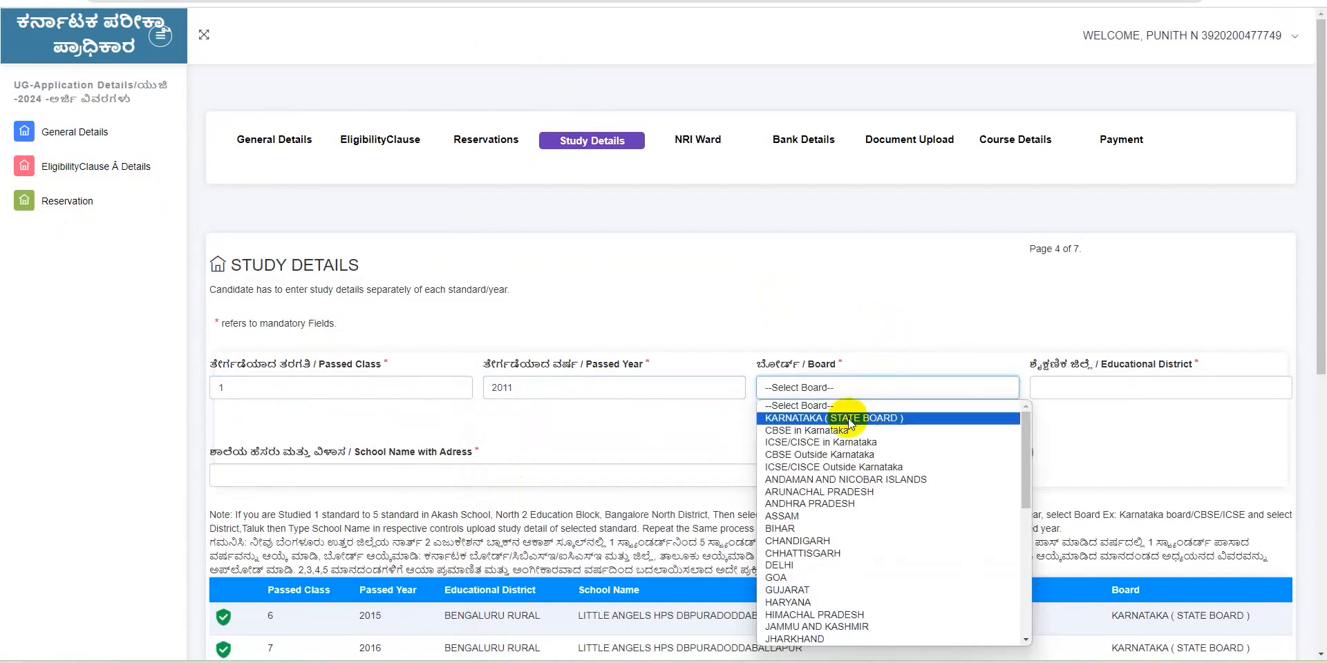
left_click(847, 418)
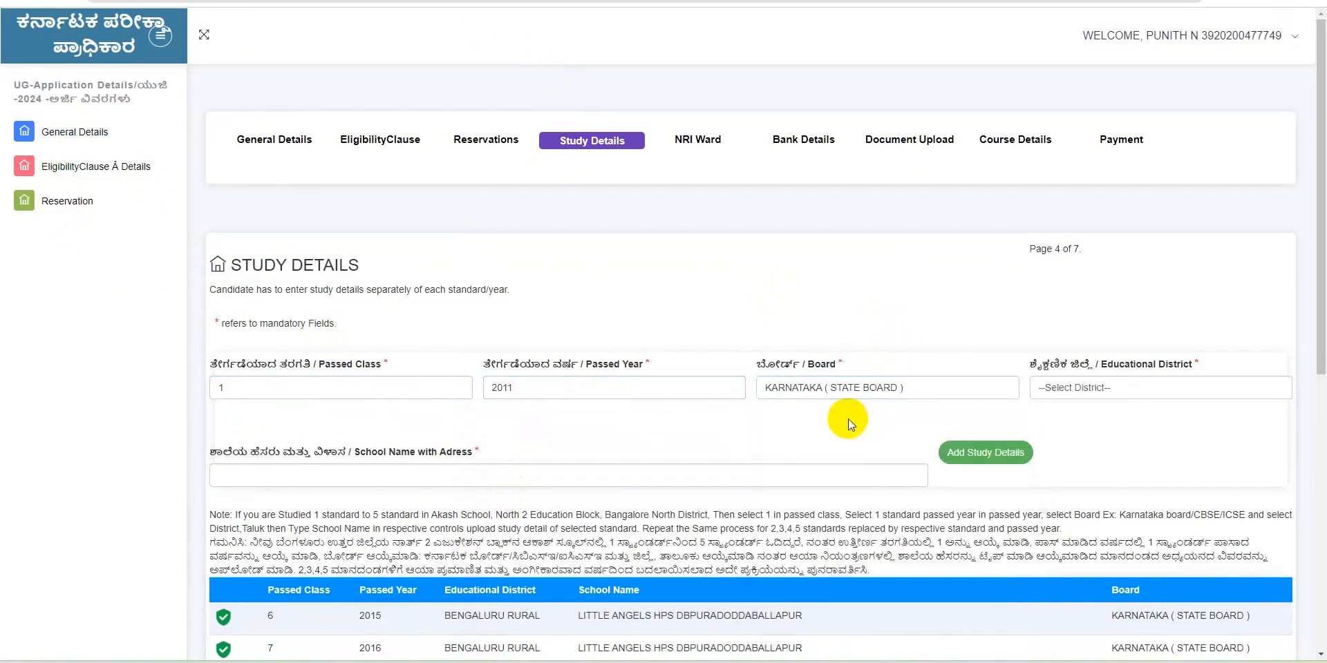
left_click(1053, 392)
left_click(1063, 418)
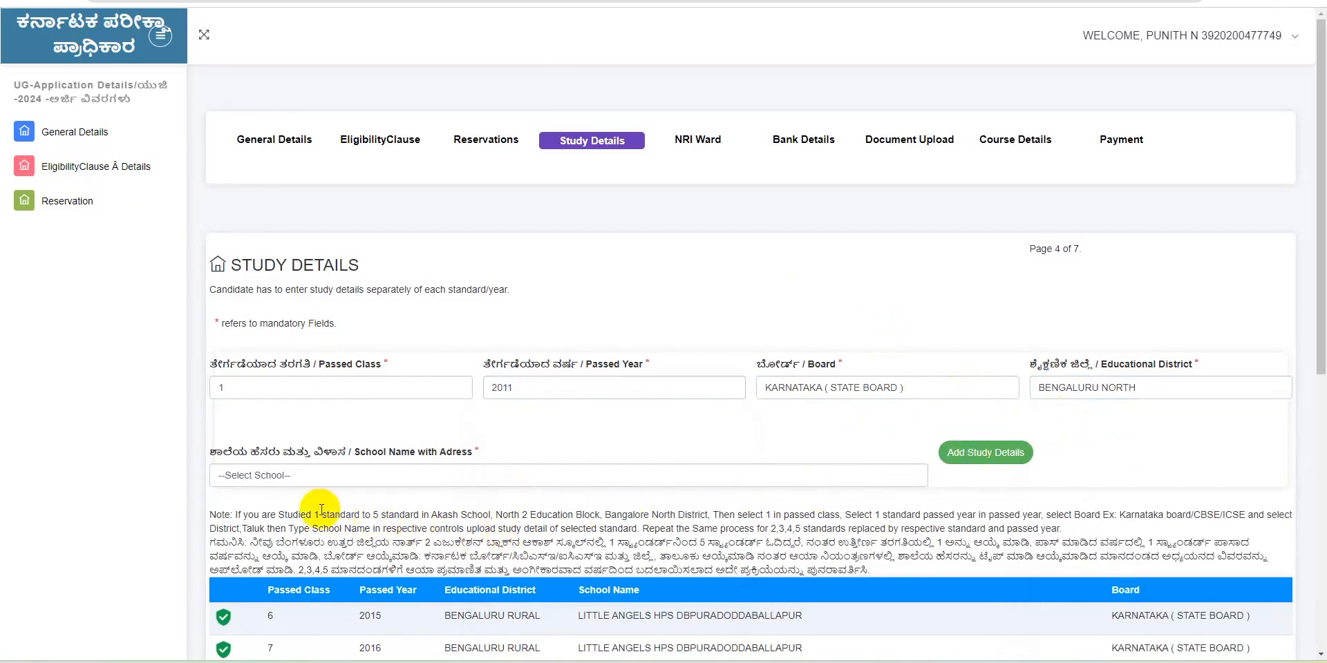
left_click(291, 475)
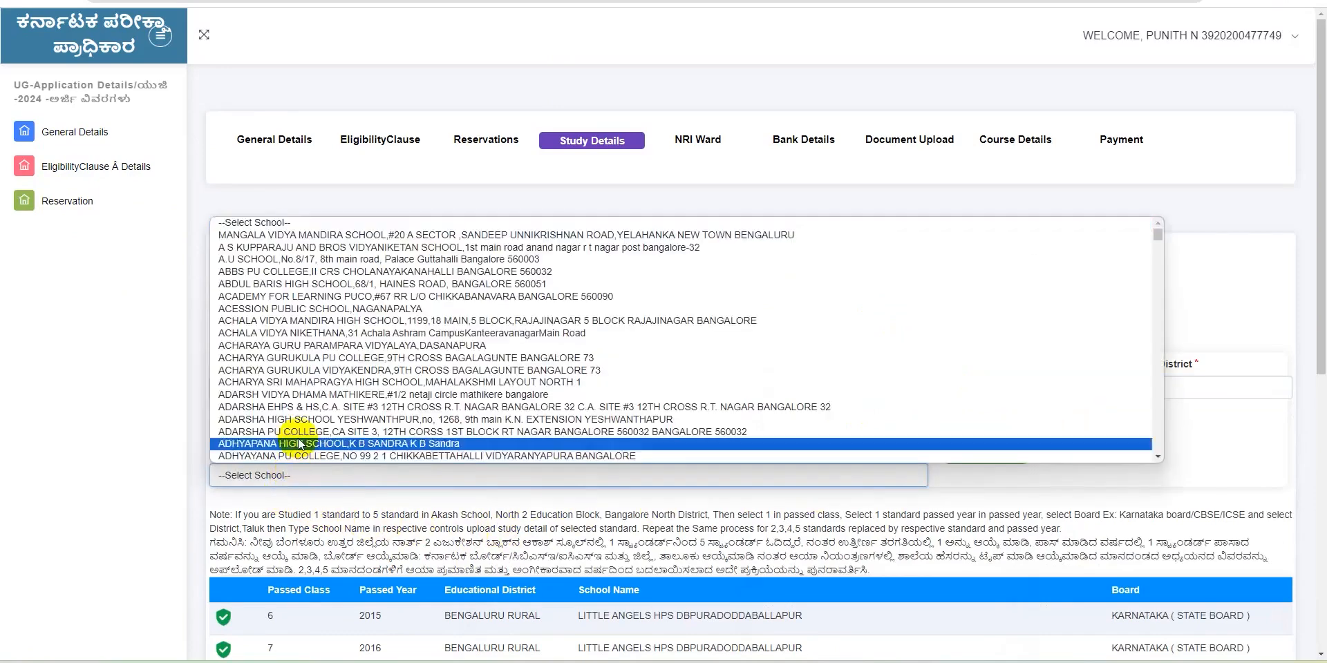
left_click(344, 347)
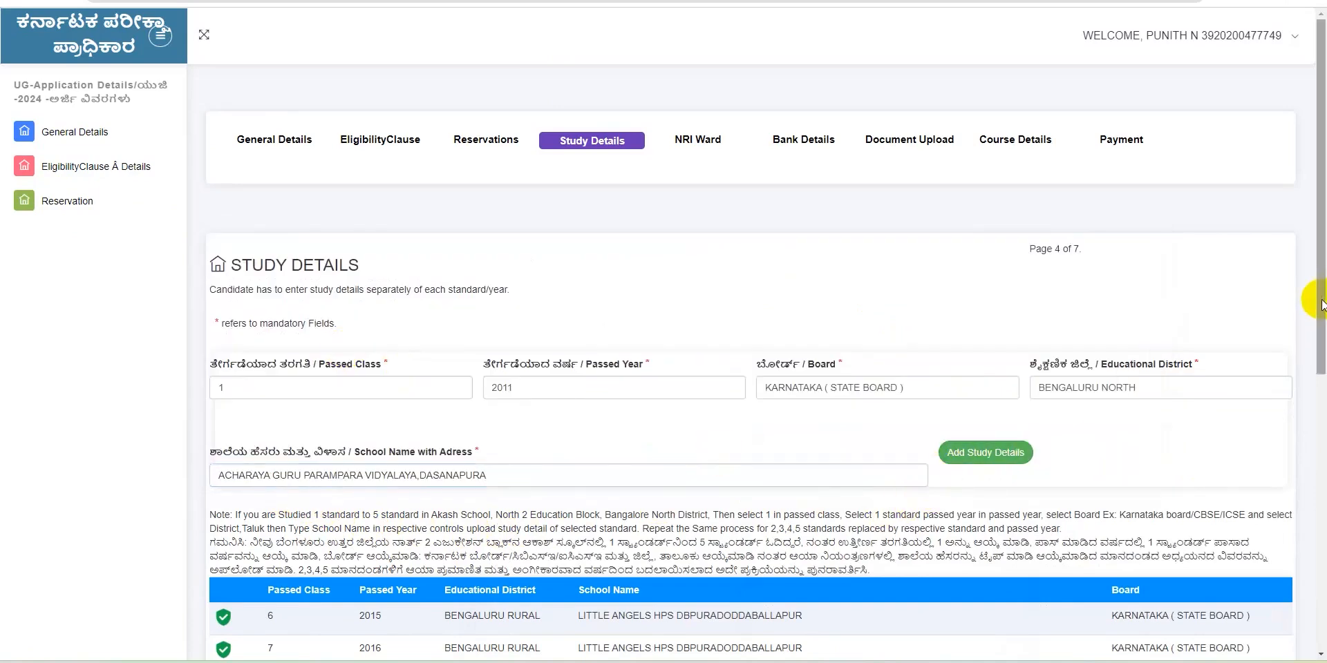
left_click_drag(1321, 302, 1323, 432)
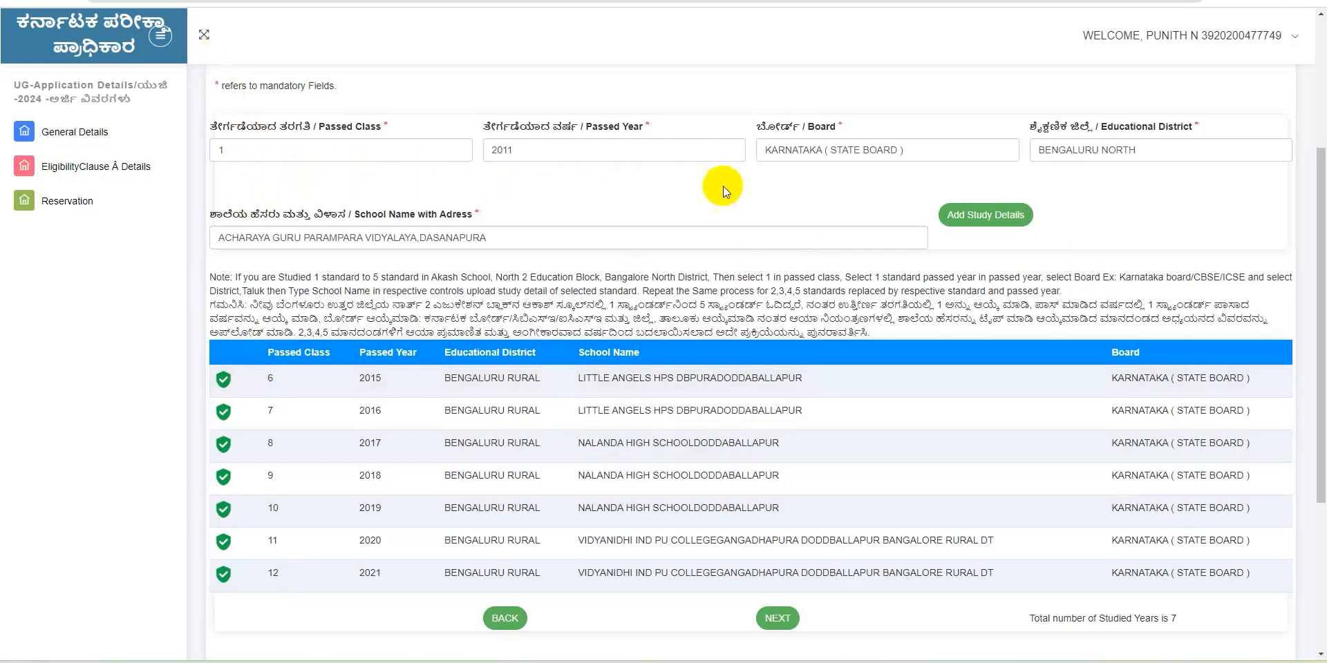
left_click(983, 218)
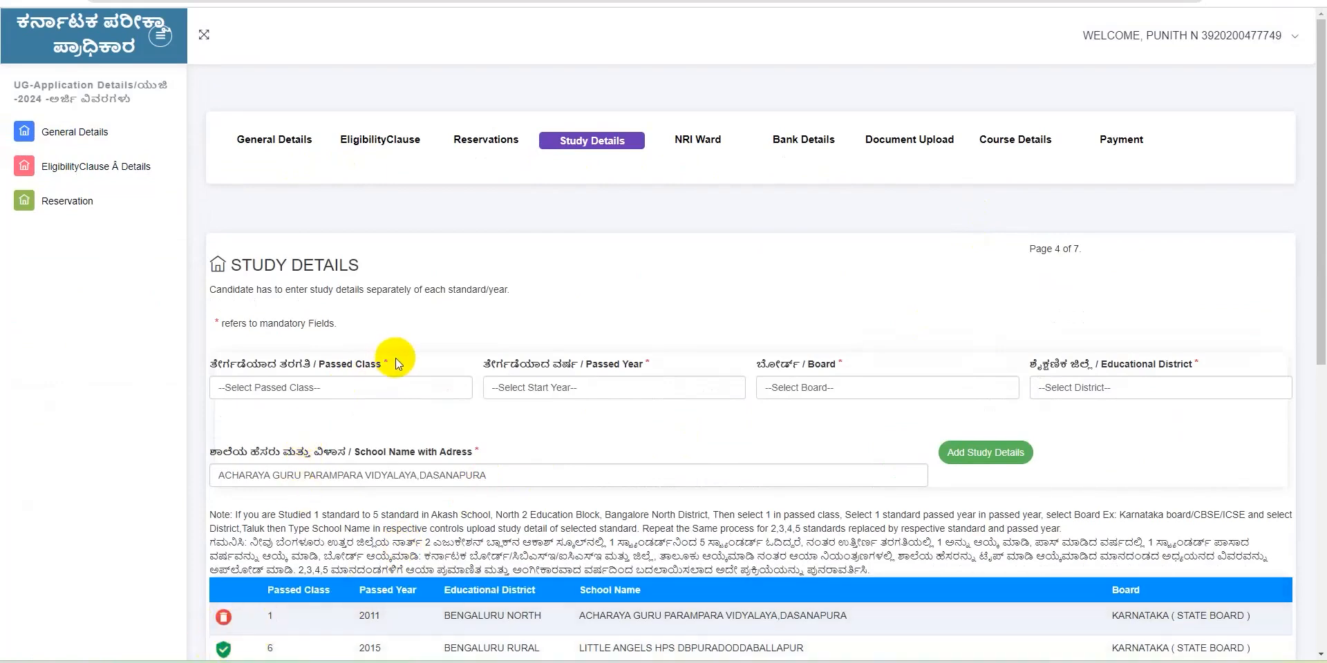
left_click(380, 385)
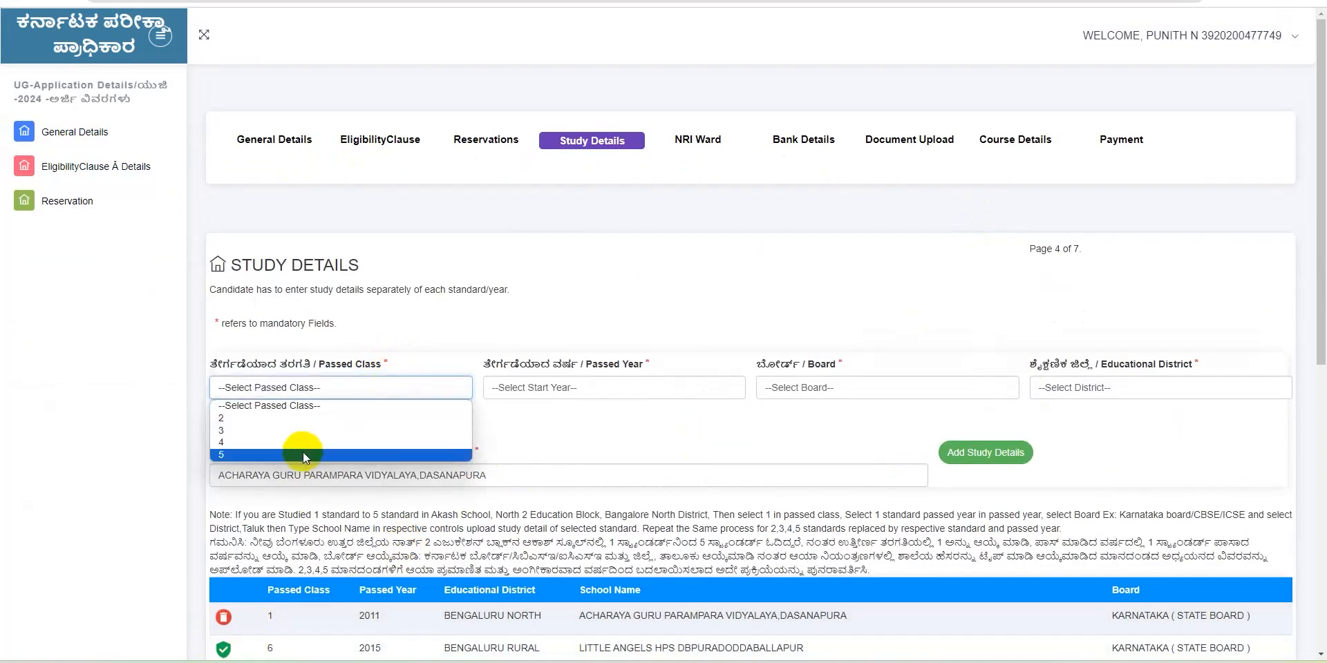
left_click(239, 454)
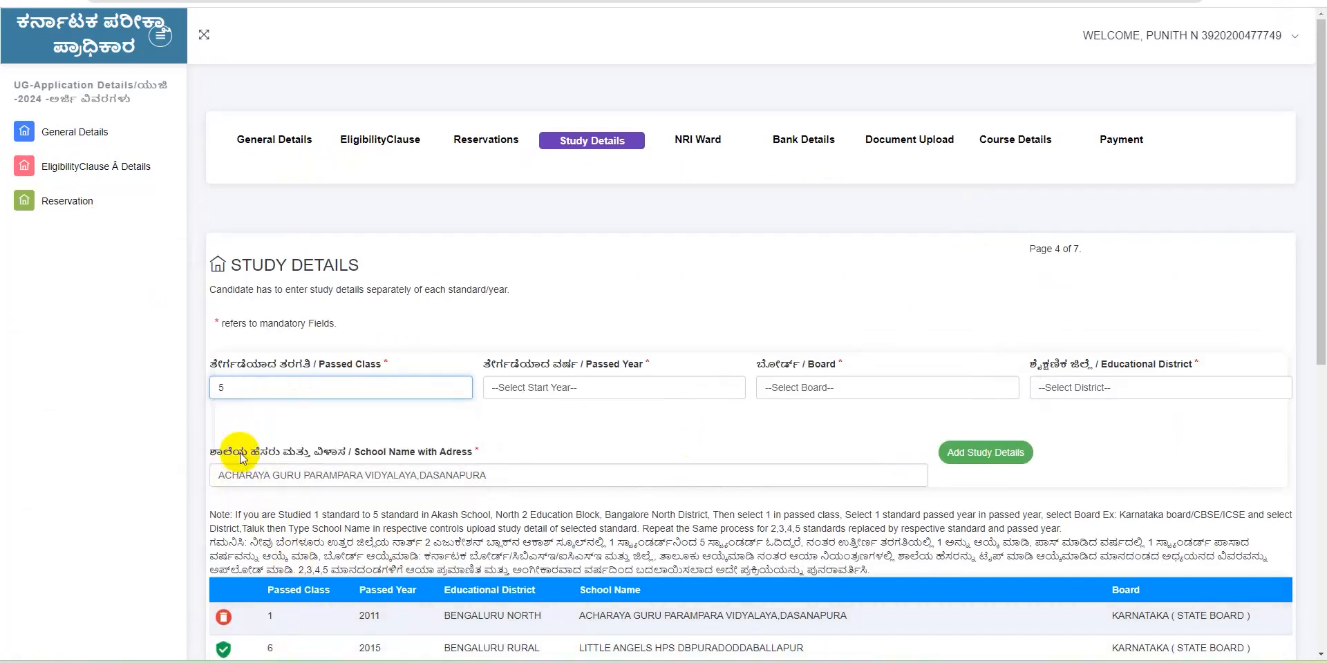
left_click(587, 385)
left_click_drag(741, 465, 736, 622)
left_click(531, 599)
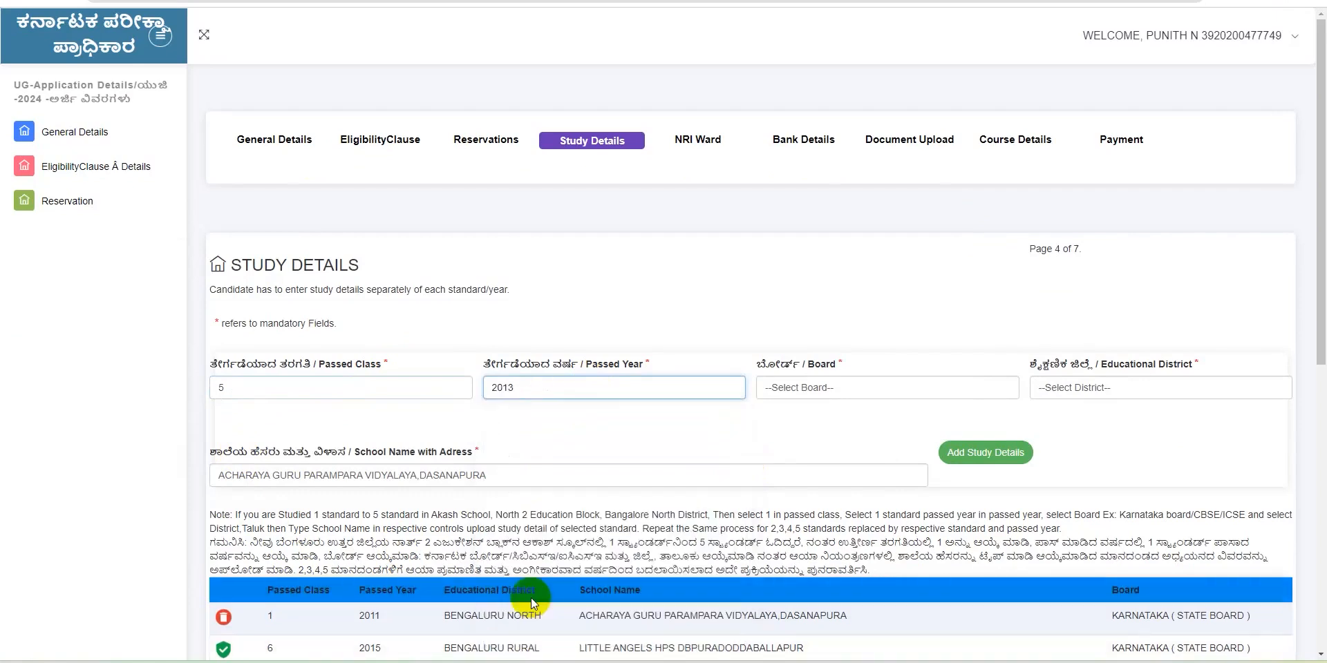
left_click(906, 388)
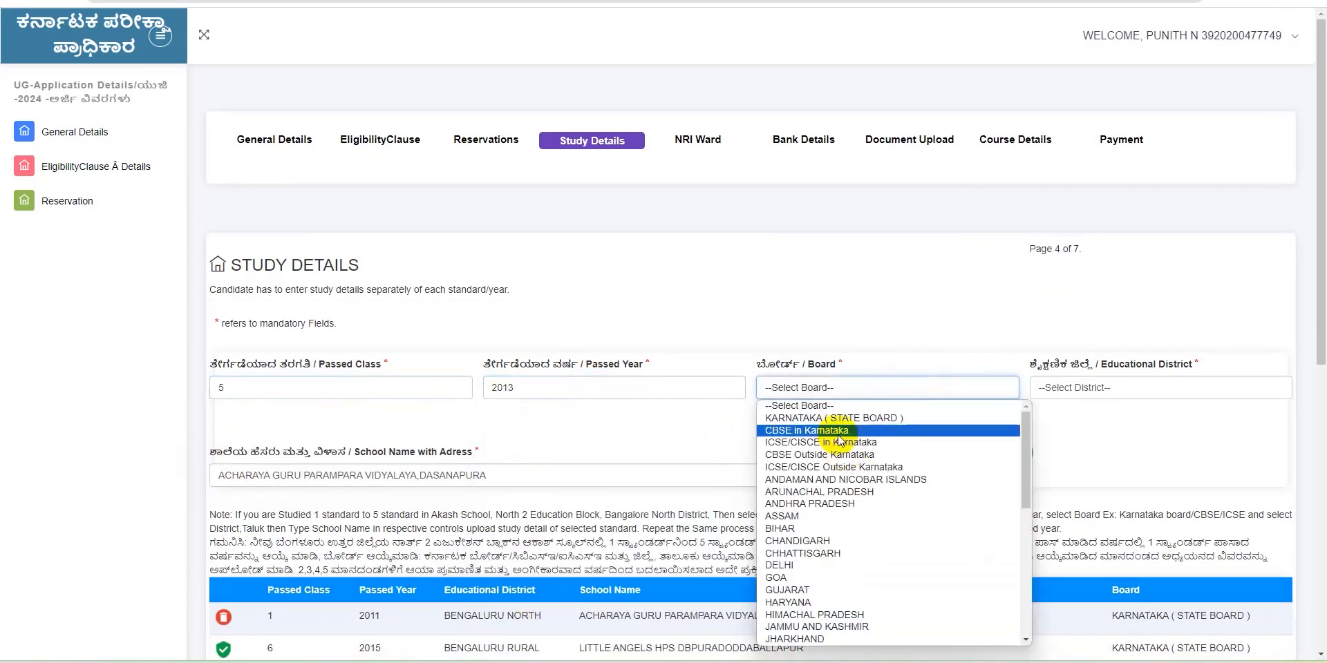
left_click(897, 419)
left_click(1115, 387)
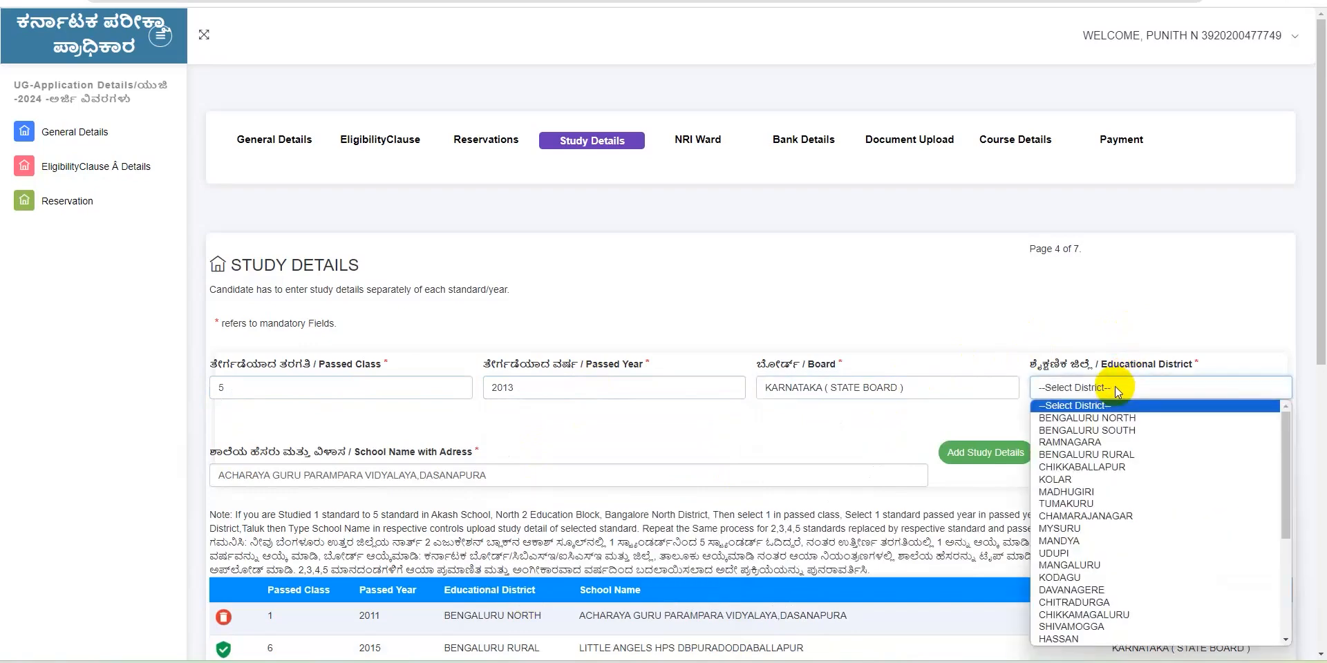
left_click(1102, 418)
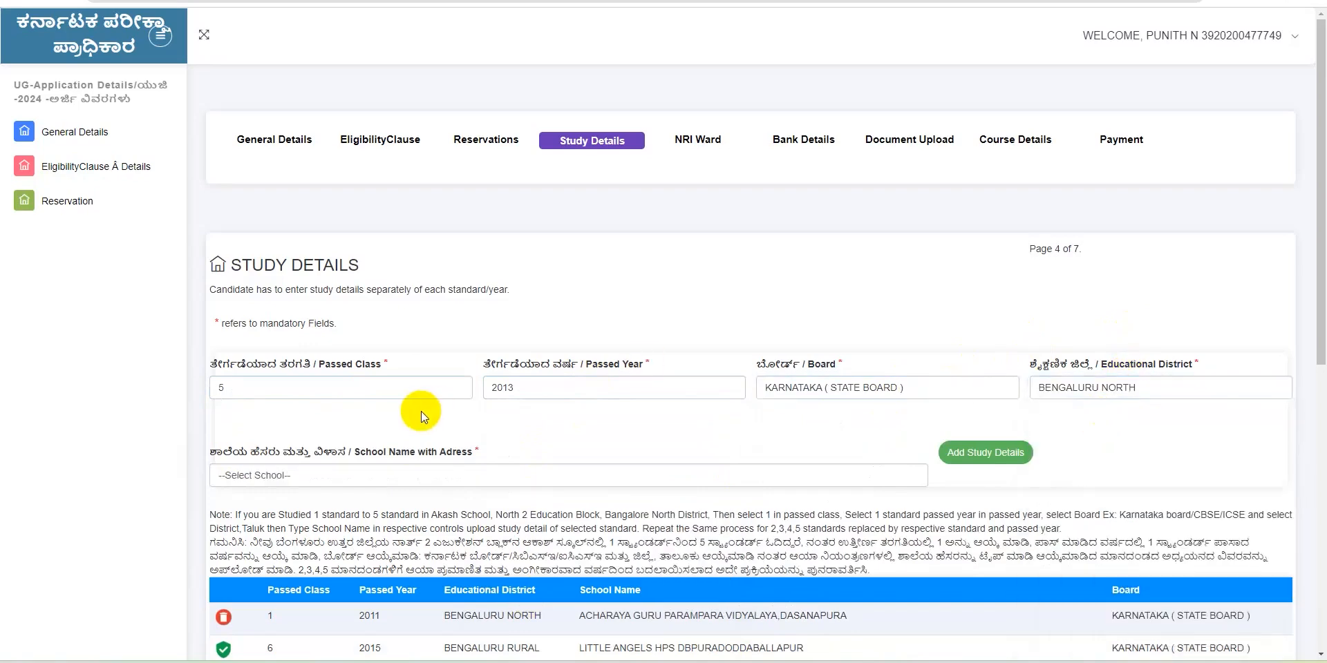
left_click(292, 474)
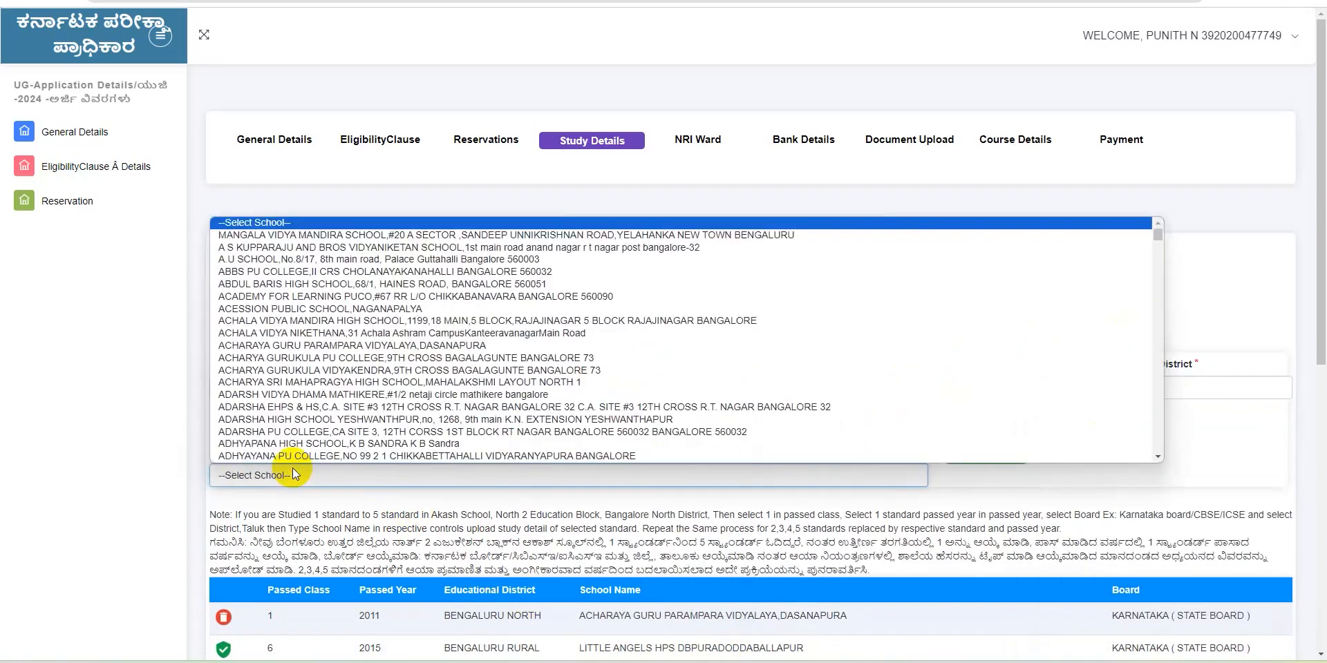
scroll(301, 415, "down", 1)
left_click(303, 395)
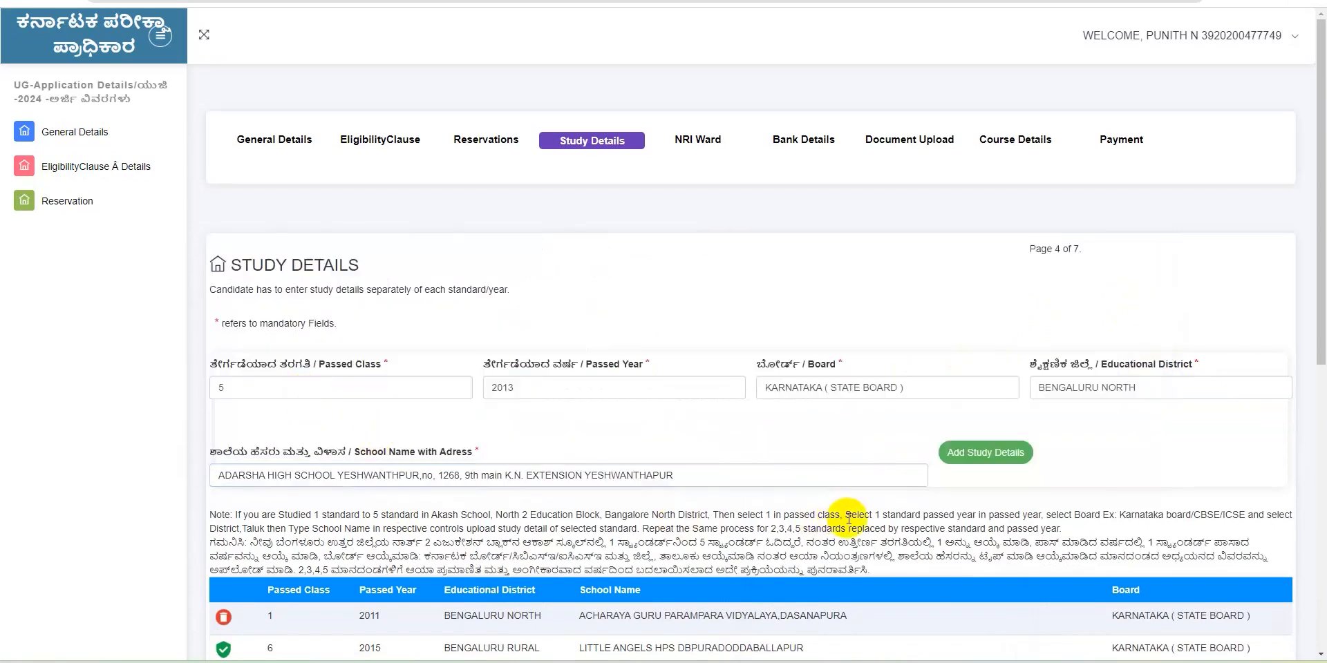
left_click(731, 484)
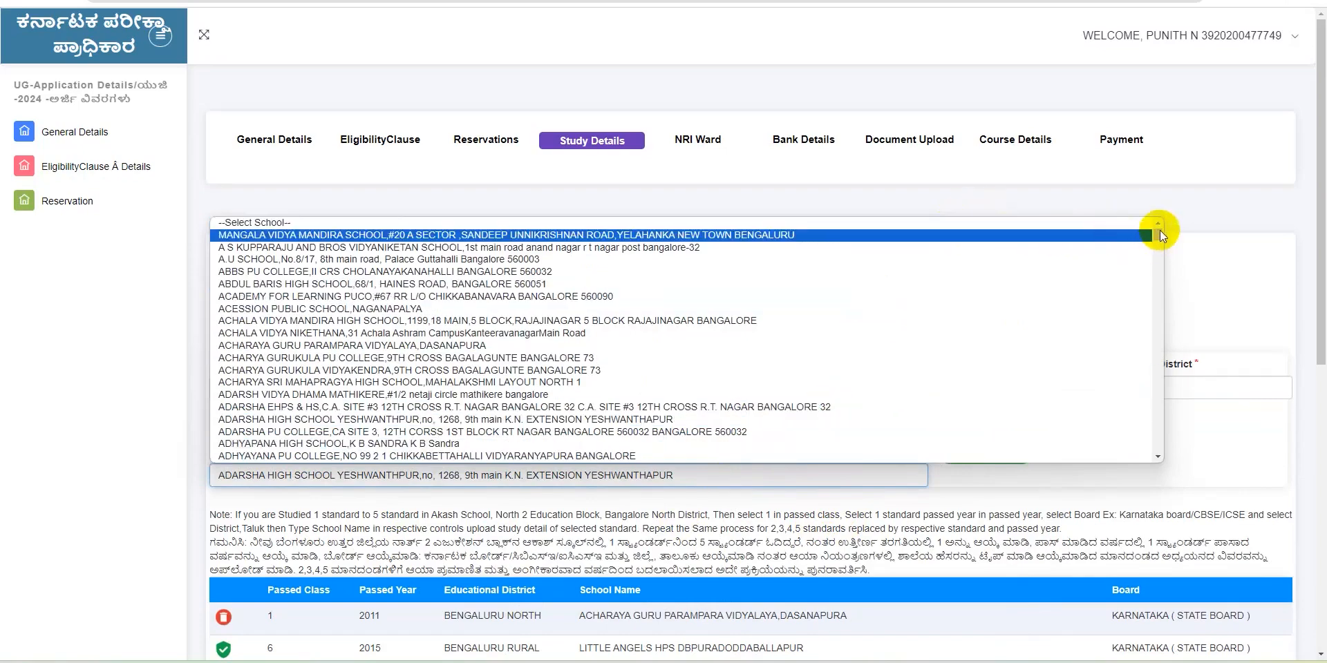
left_click_drag(1160, 233, 1140, 463)
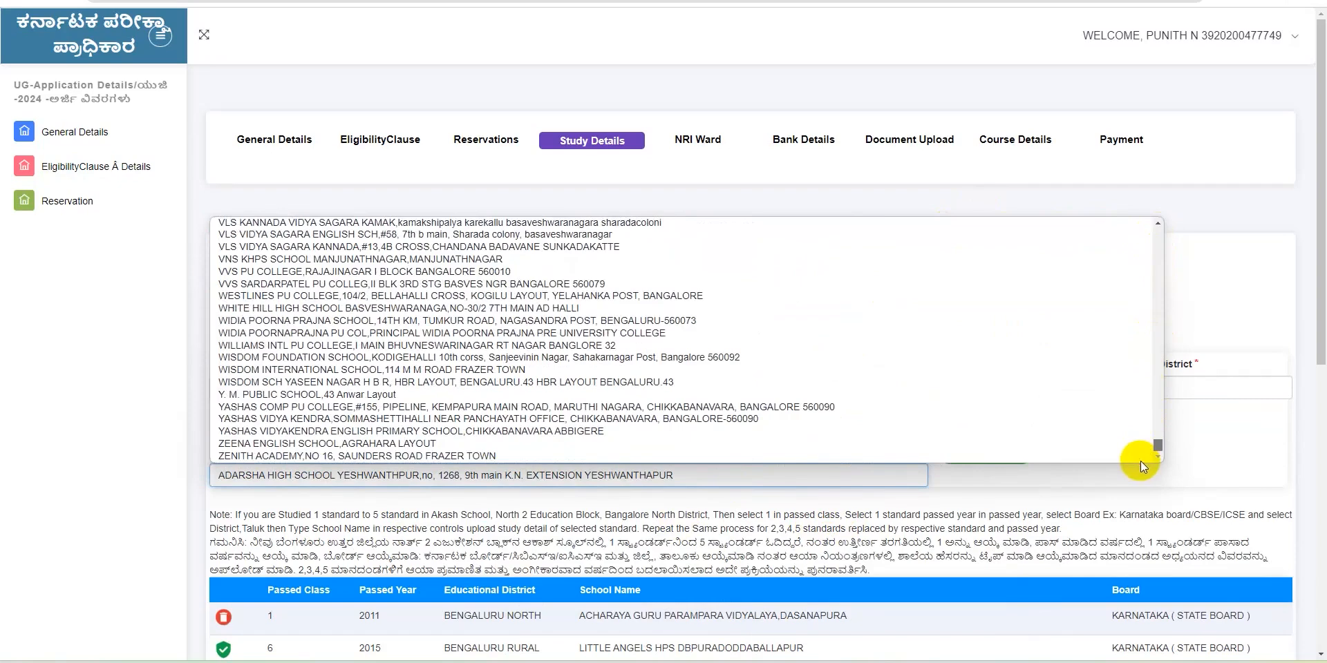
left_click_drag(1160, 445, 1104, 172)
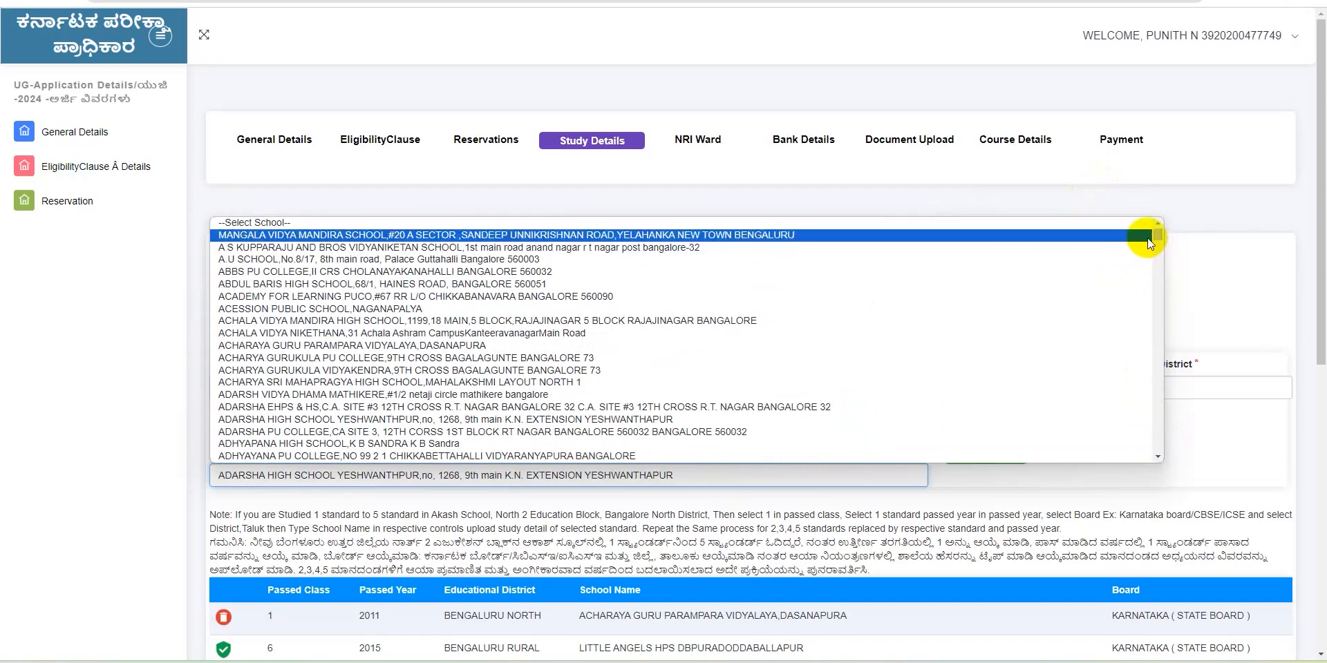
left_click(1205, 258)
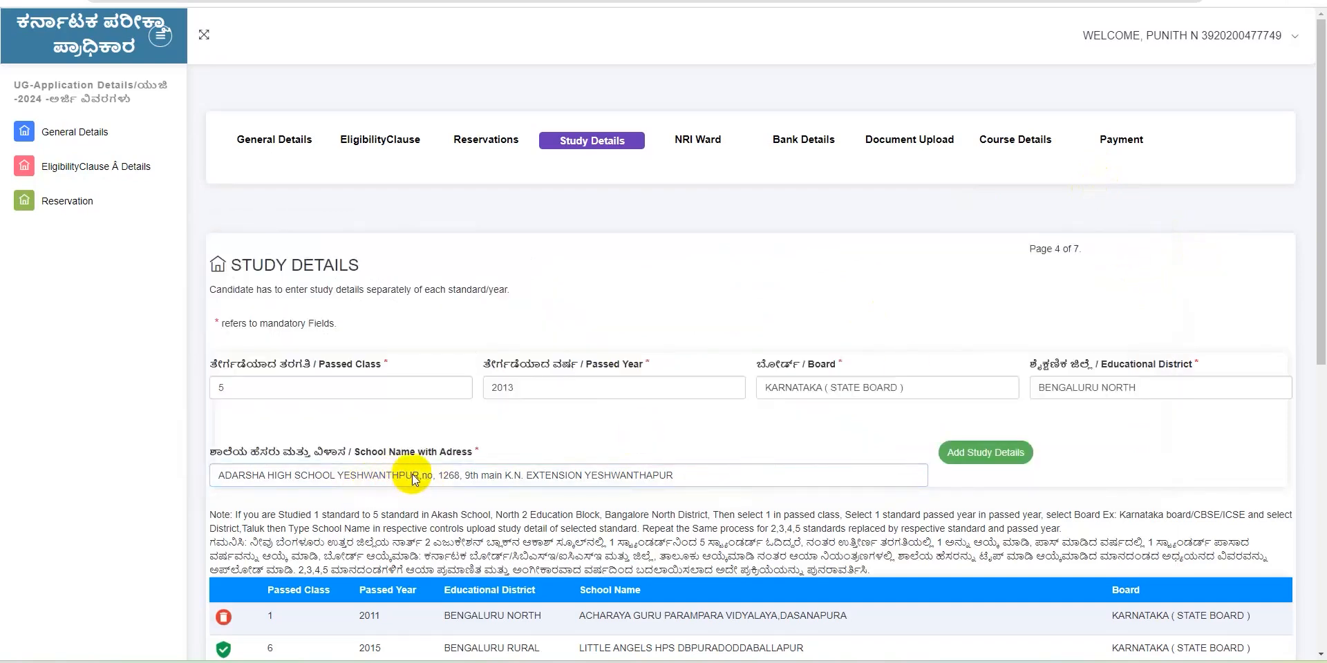
left_click(978, 456)
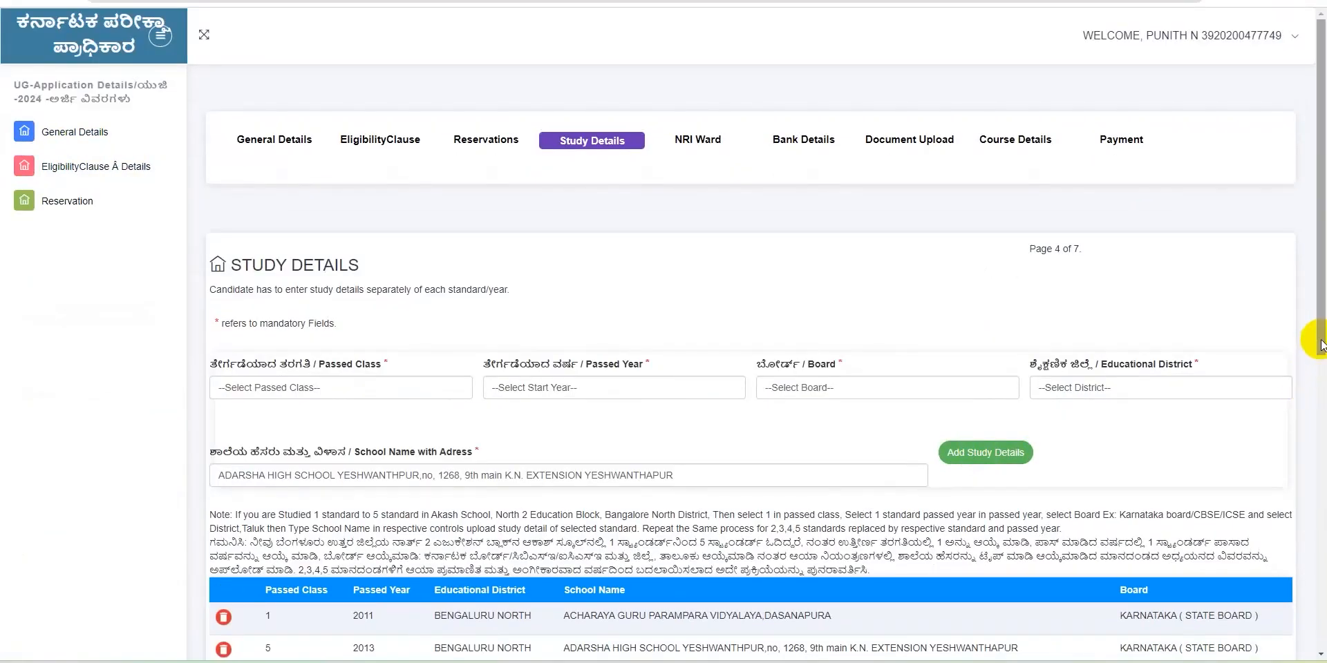
left_click_drag(1321, 336, 1319, 568)
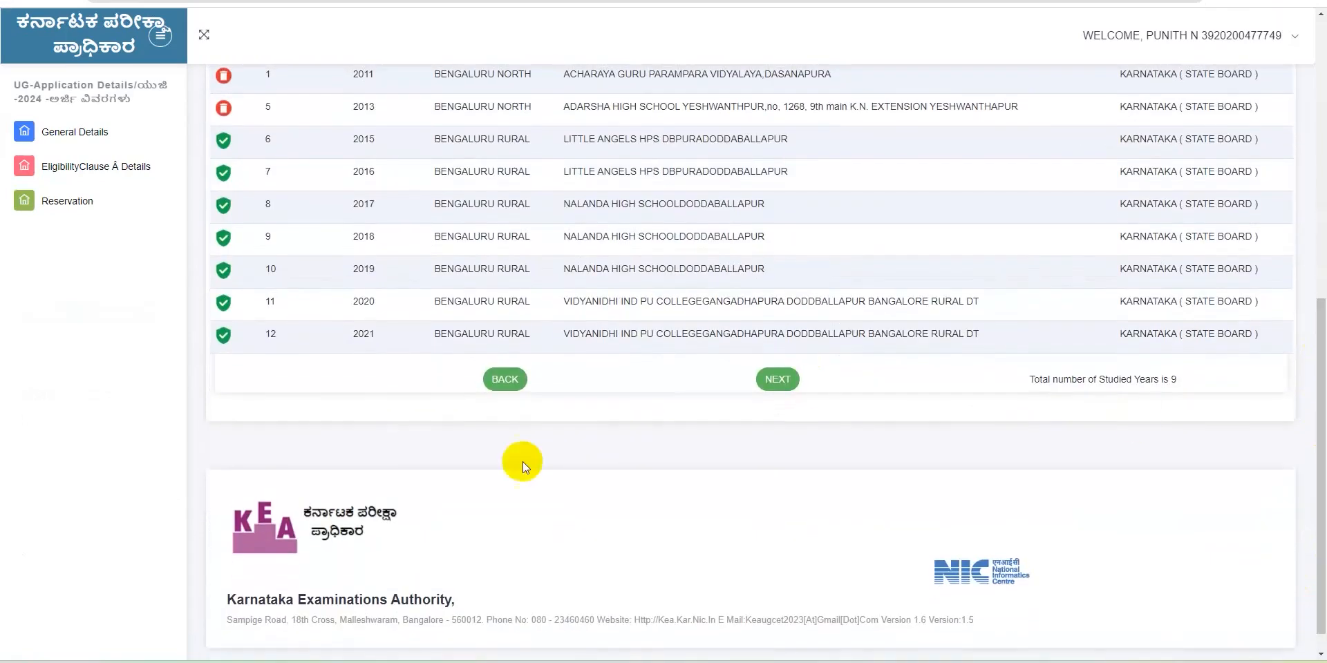
Continue past Study Details, close the 'NRI Ward Not Claimed' message, and skip to Bank Details
left_click(778, 379)
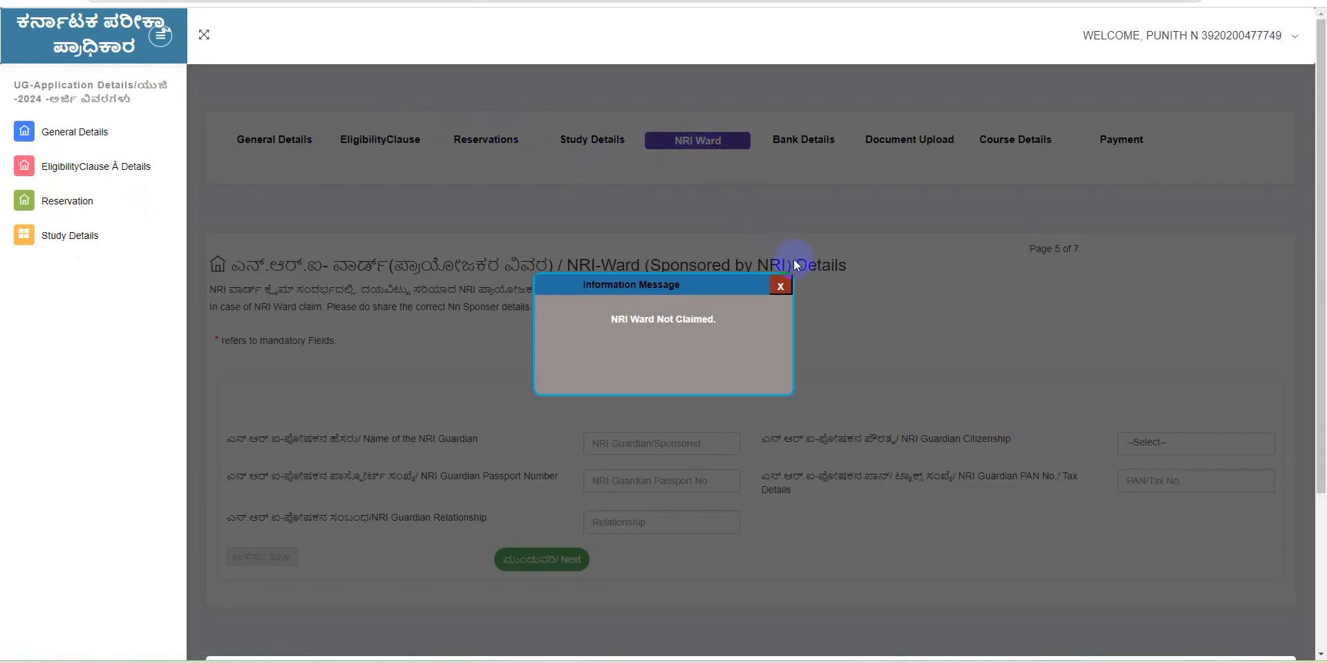
left_click(781, 284)
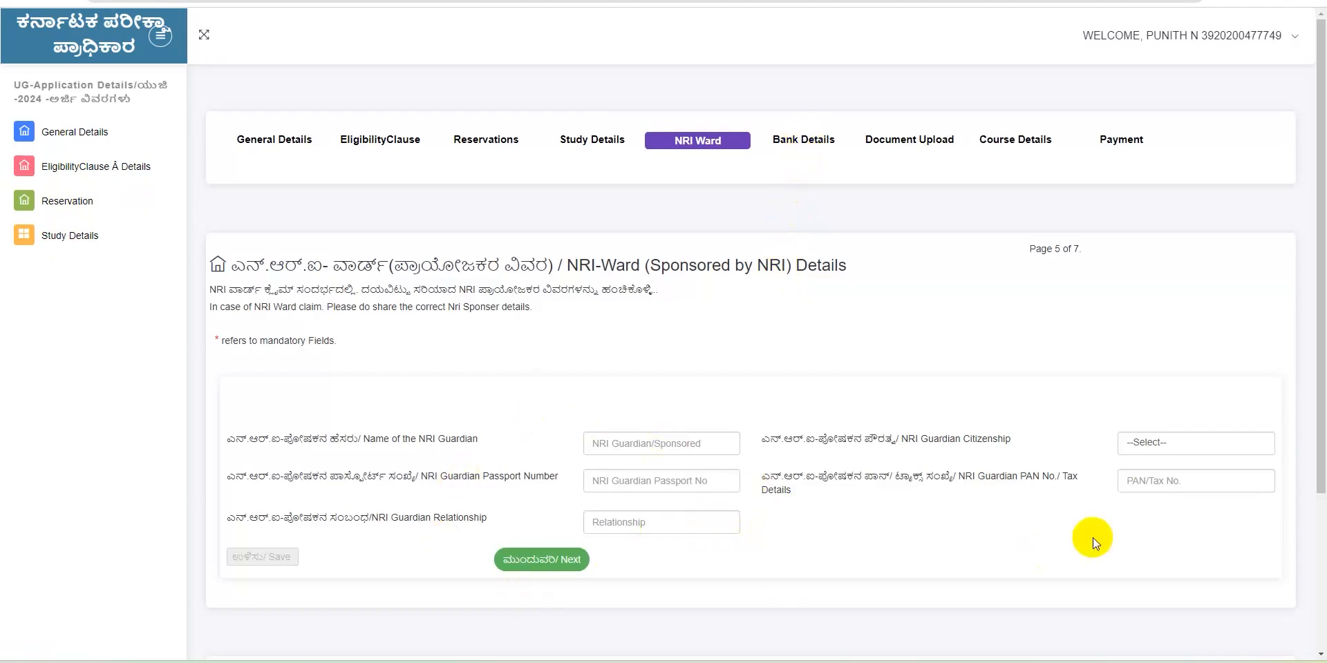
left_click(557, 562)
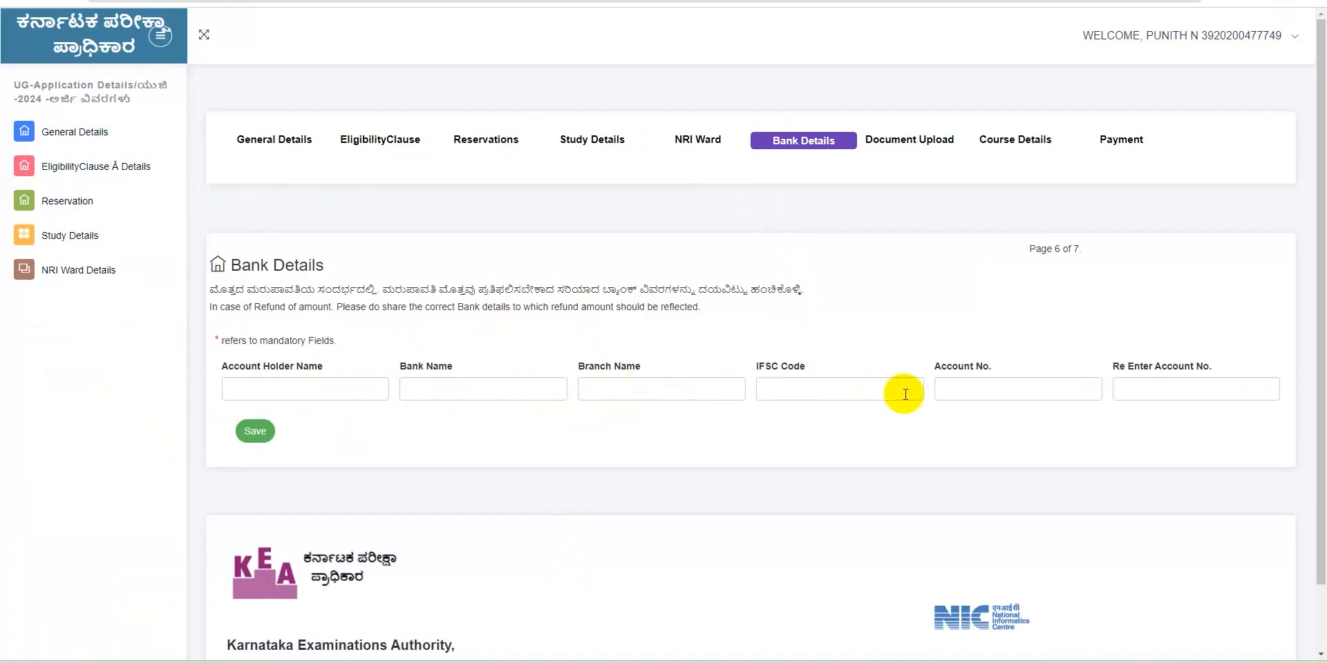
Enter account holder NAME, bank MANE, branch NAME and IFSC code 67899
left_click(264, 387)
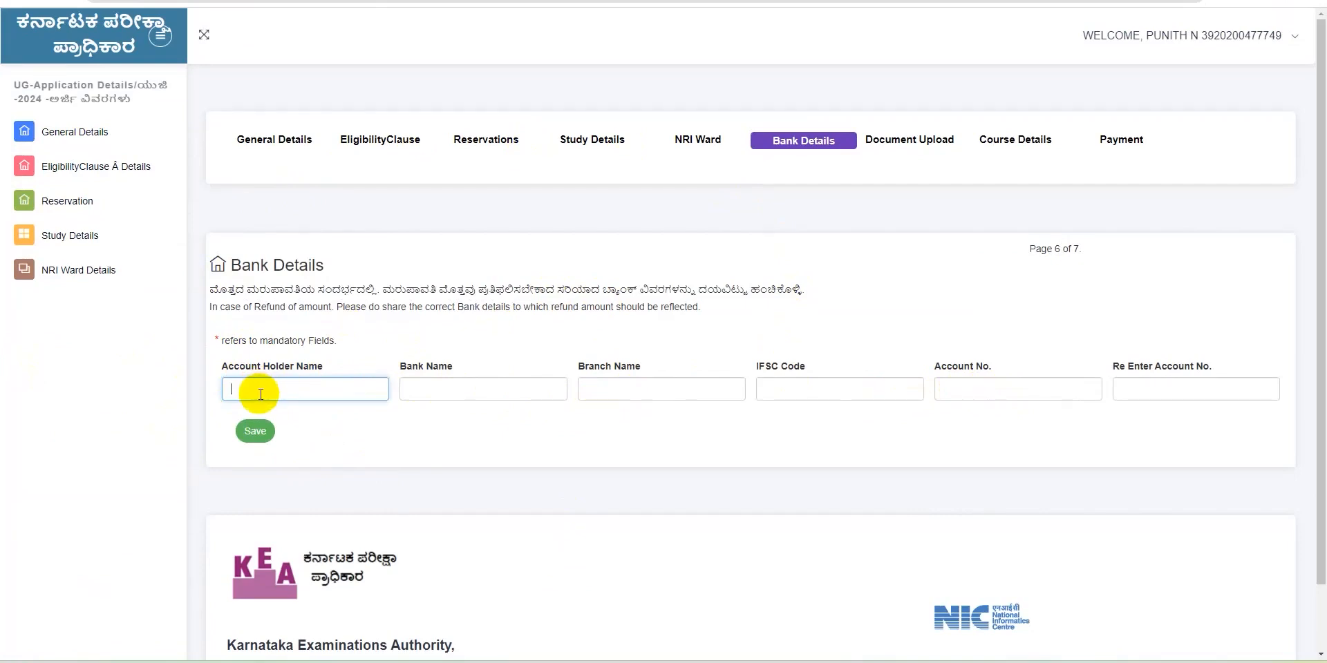
type("NAME")
left_click(412, 394)
type("MANE")
left_click(600, 399)
type("NAME")
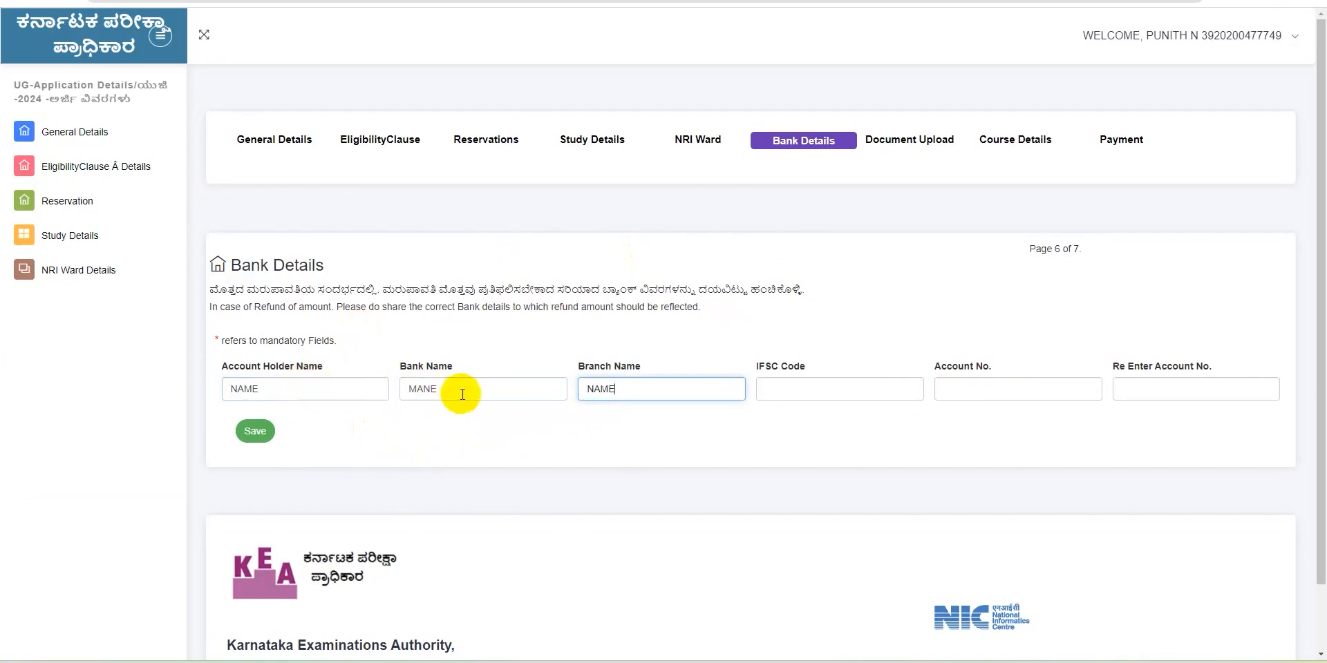
left_click(767, 392)
type("67899")
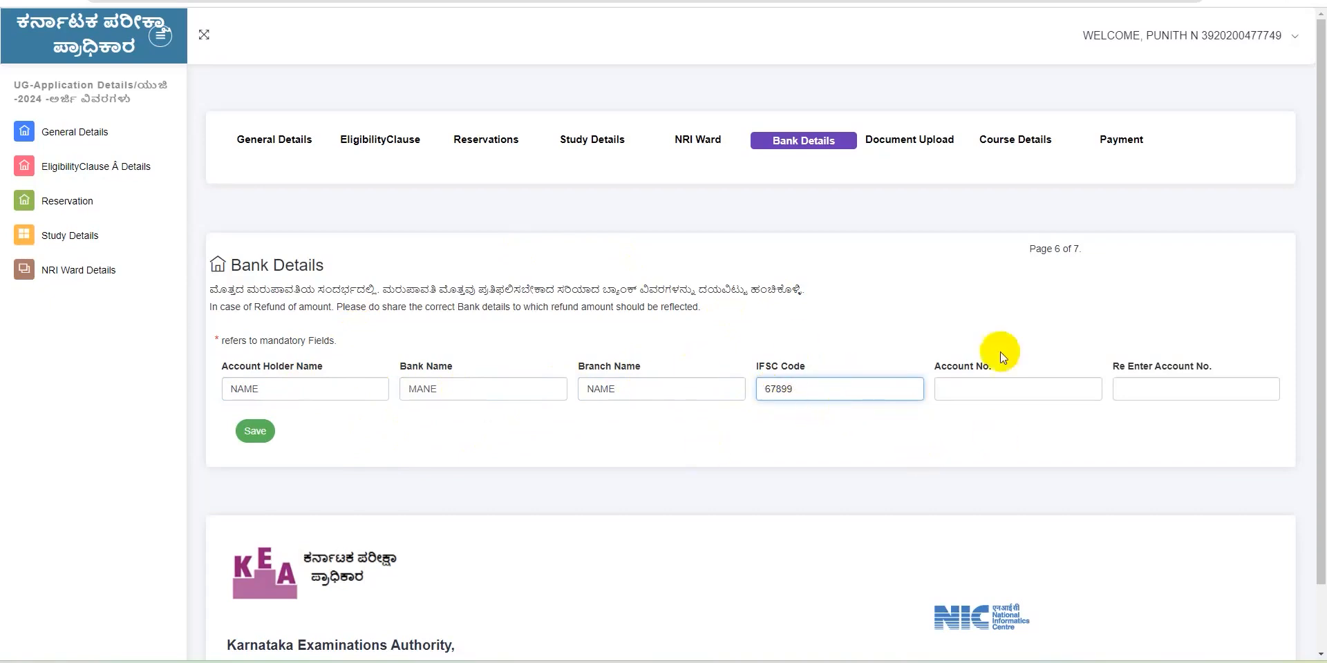
Enter and confirm the refund account number, then save the bank details
left_click(979, 389)
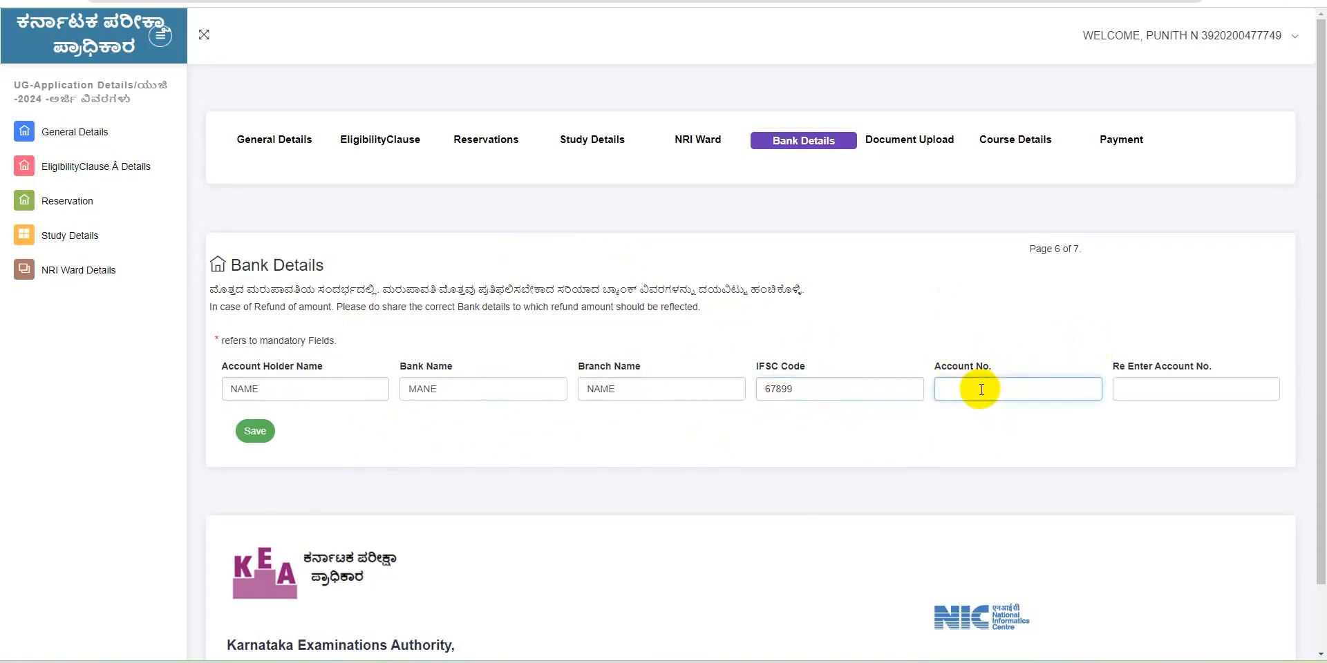
type("••••••••")
left_click(1157, 395)
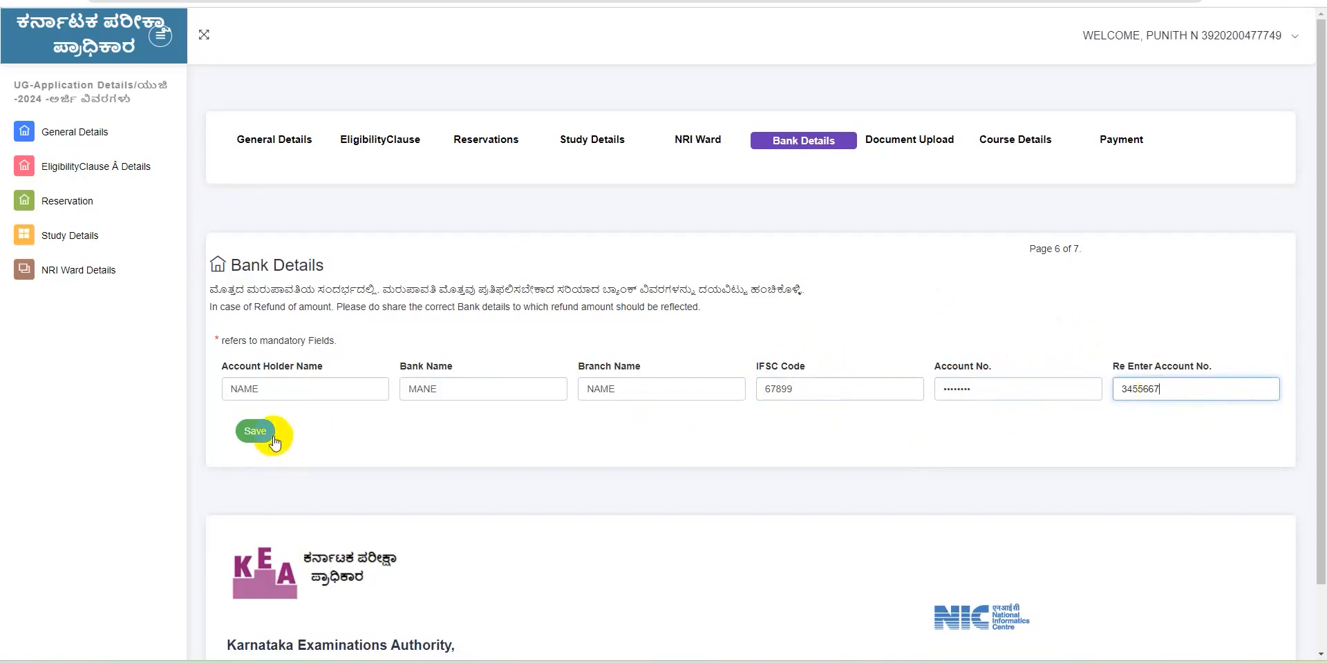
left_click(257, 433)
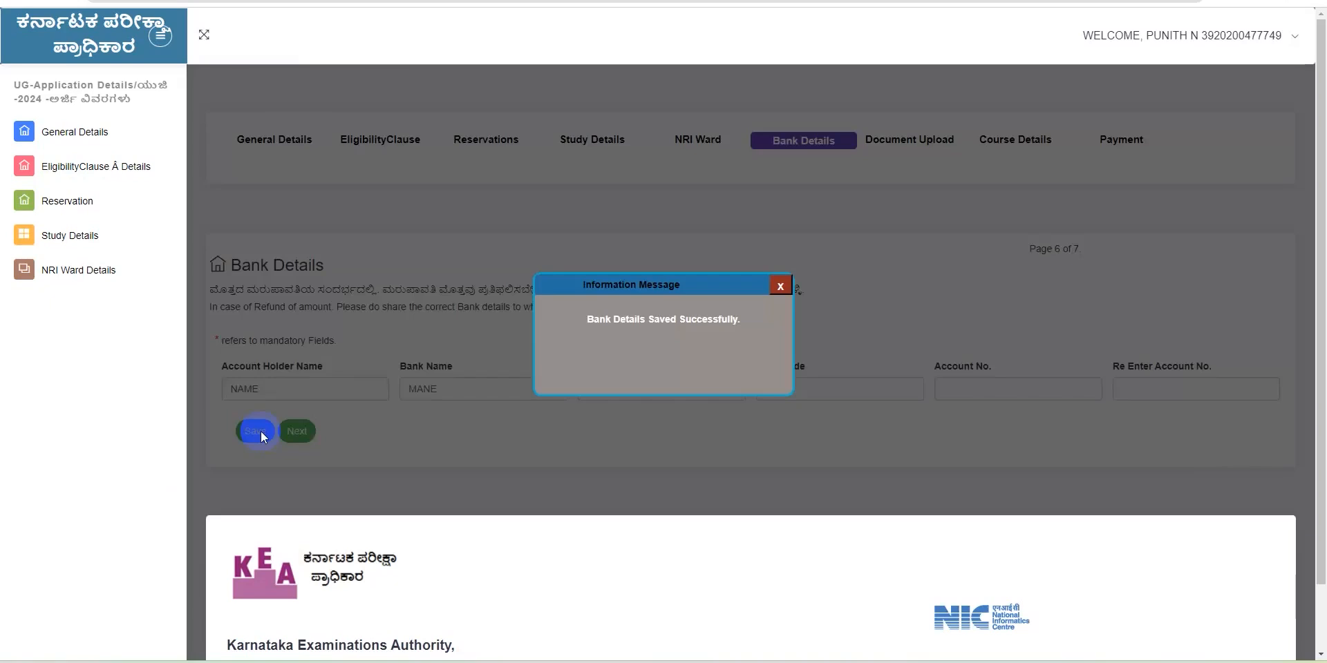
left_click(781, 286)
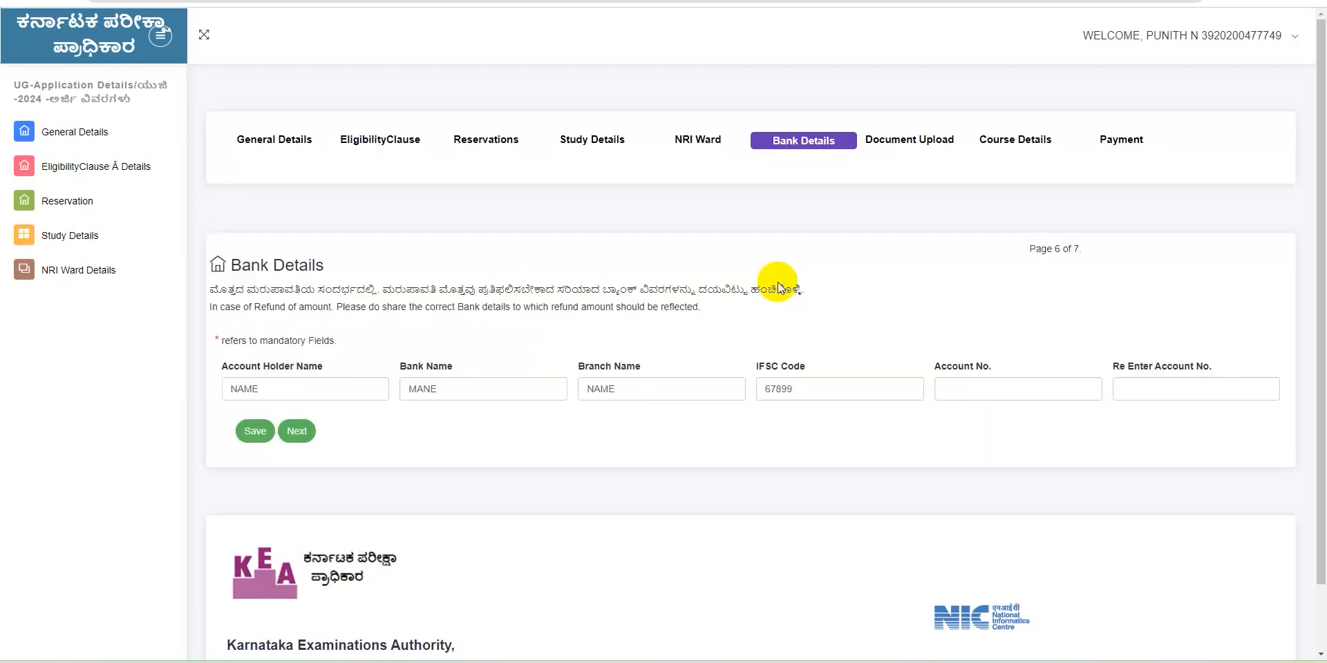
Go to Documents Upload and choose 'SSLC/10th standard Marks Card or equivalent Certificate' as the document
left_click(299, 432)
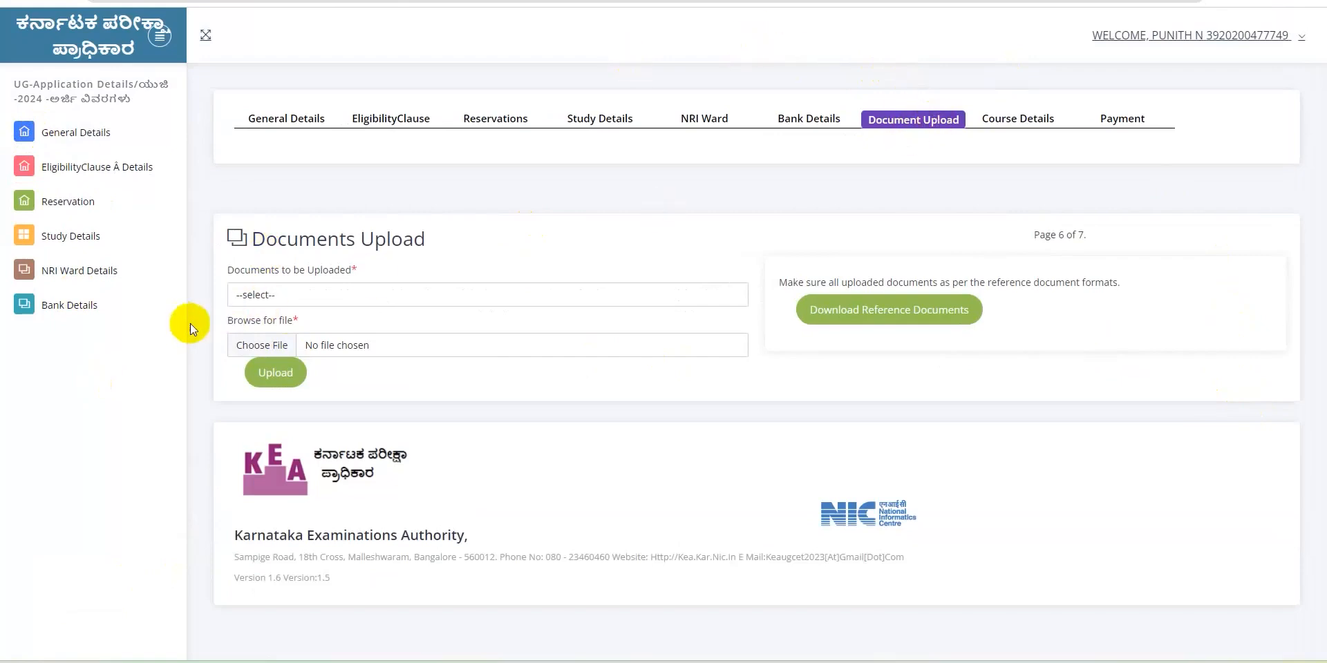
left_click(252, 292)
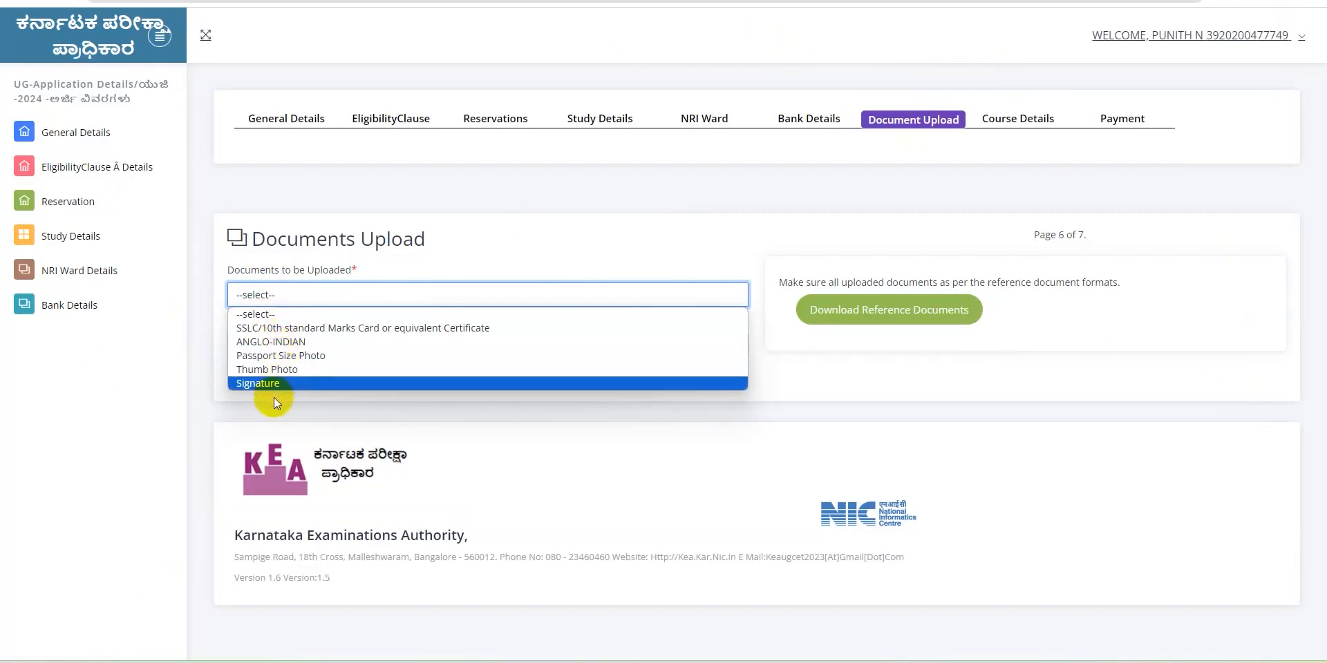
left_click(314, 327)
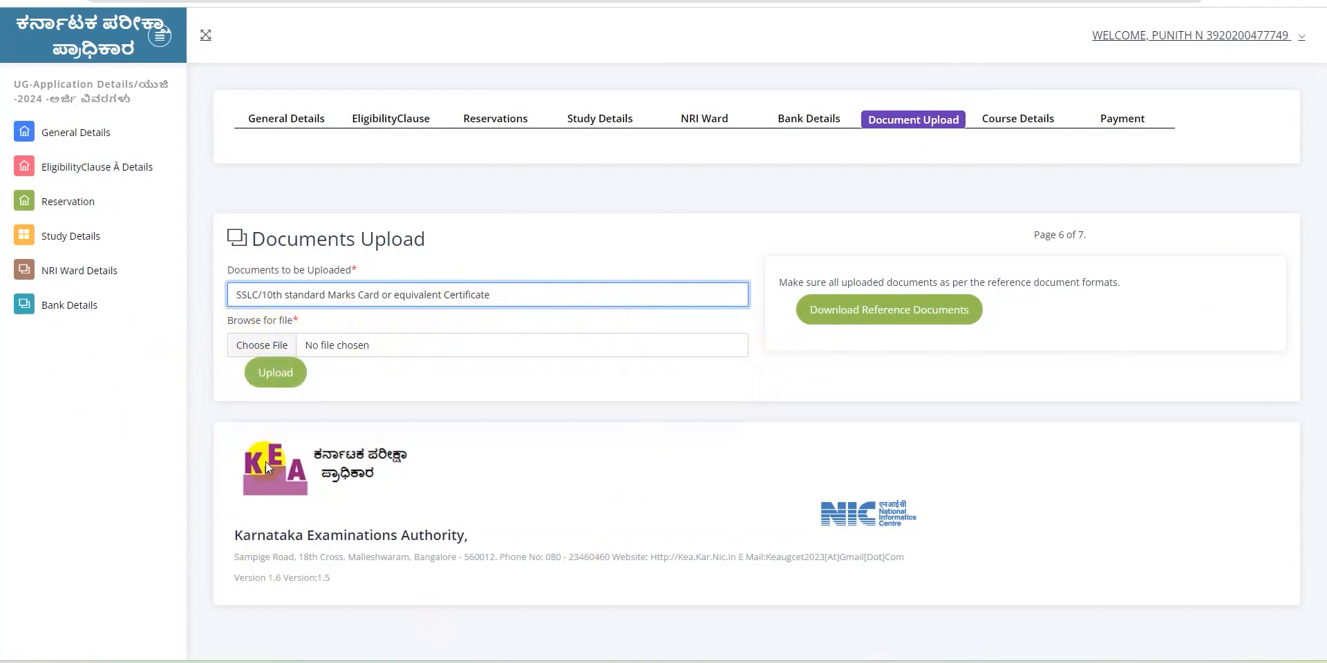
left_click(495, 384)
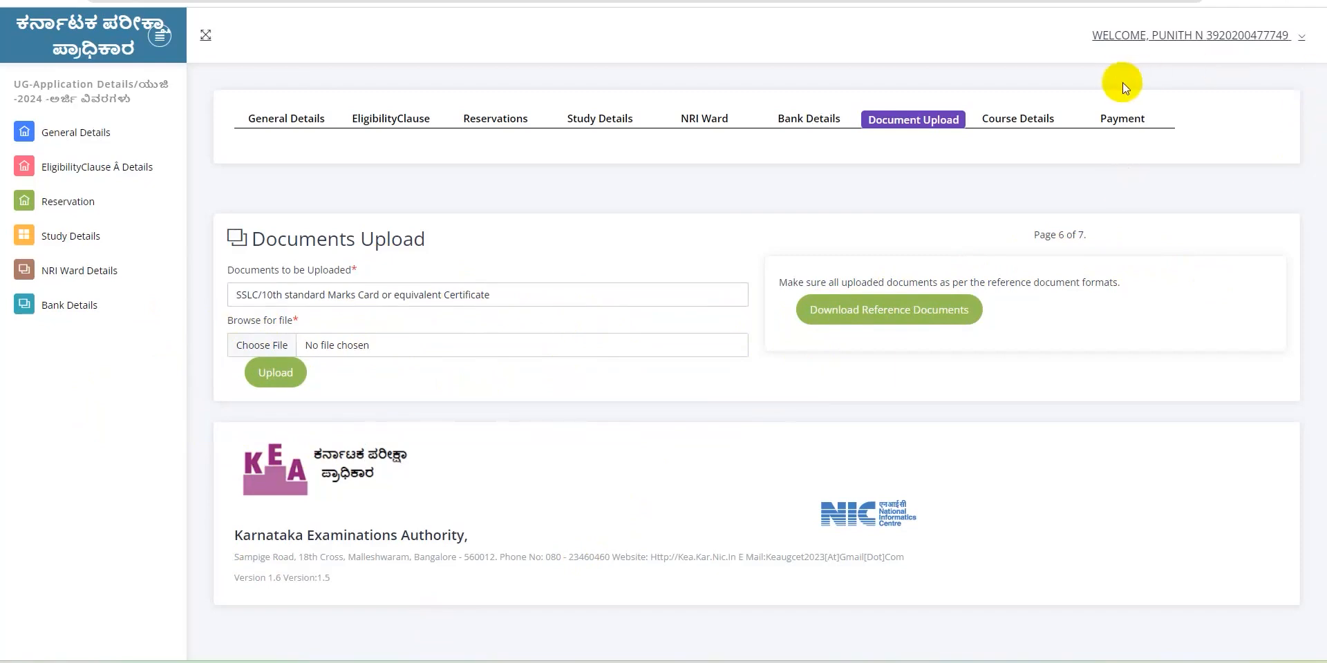
left_click(1029, 118)
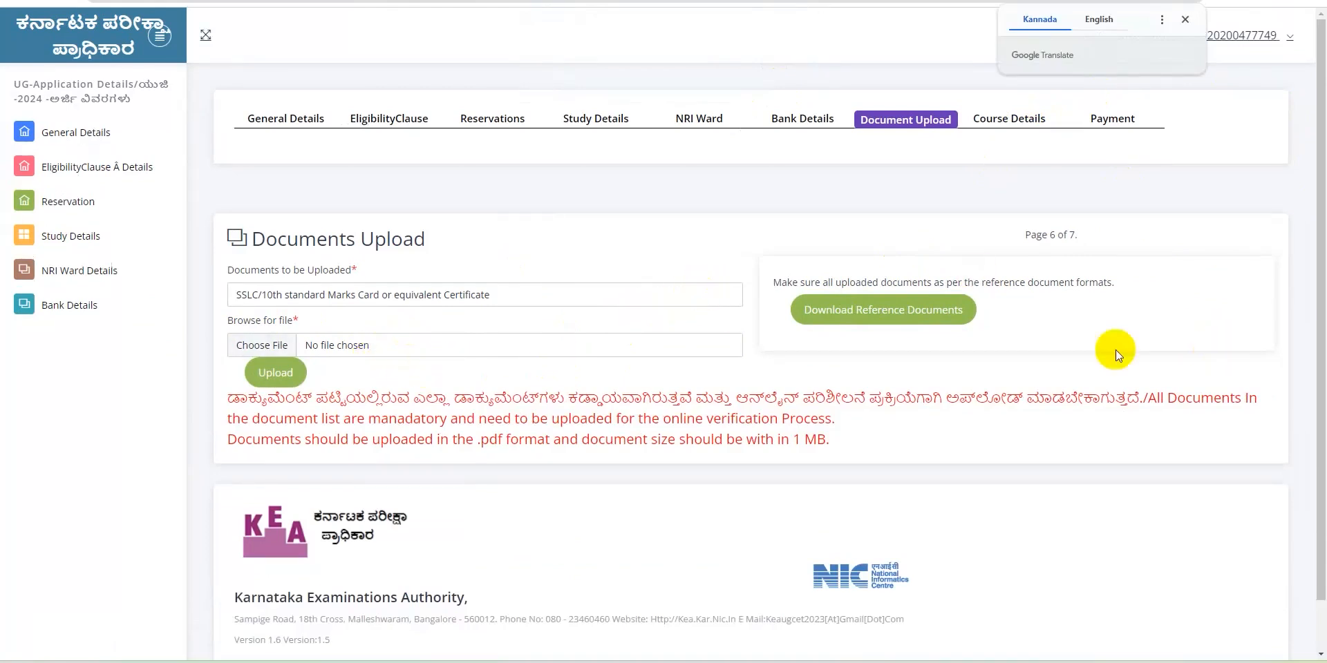
Reload the Document Upload tab, review the uploaded files table, and proceed to Course Selection
scroll(1280, 177, "down", 1)
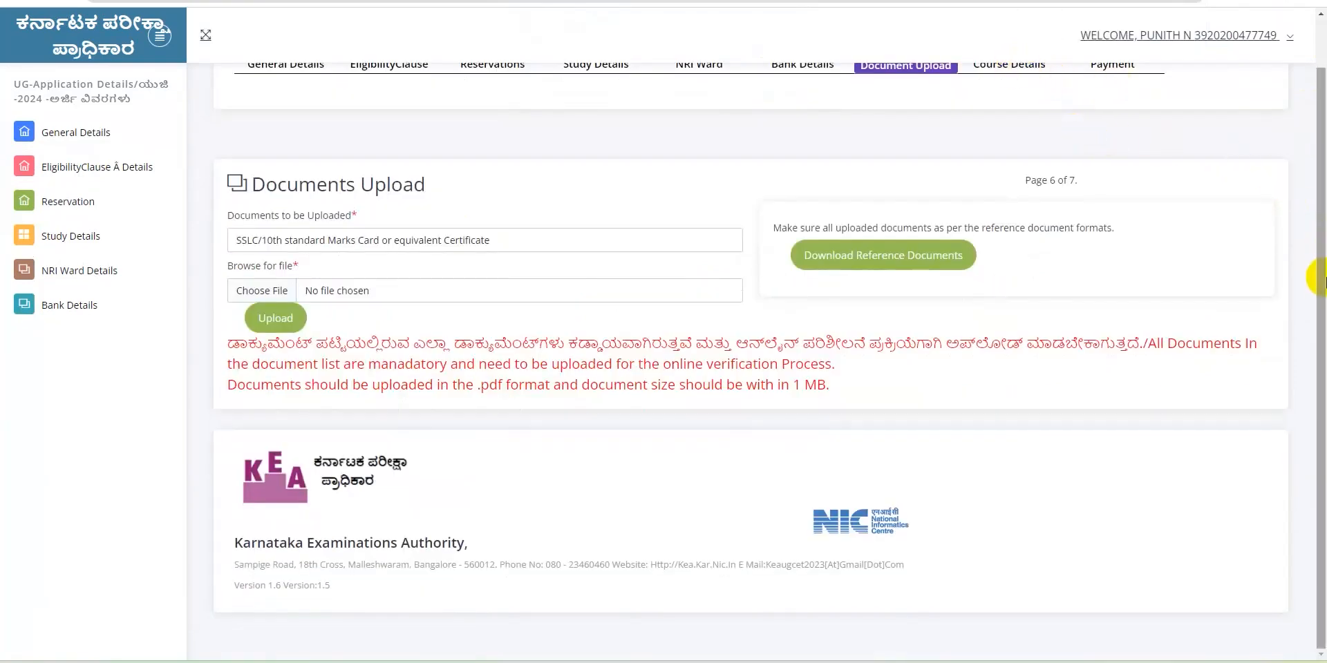
scroll(1289, 165, "up", 1)
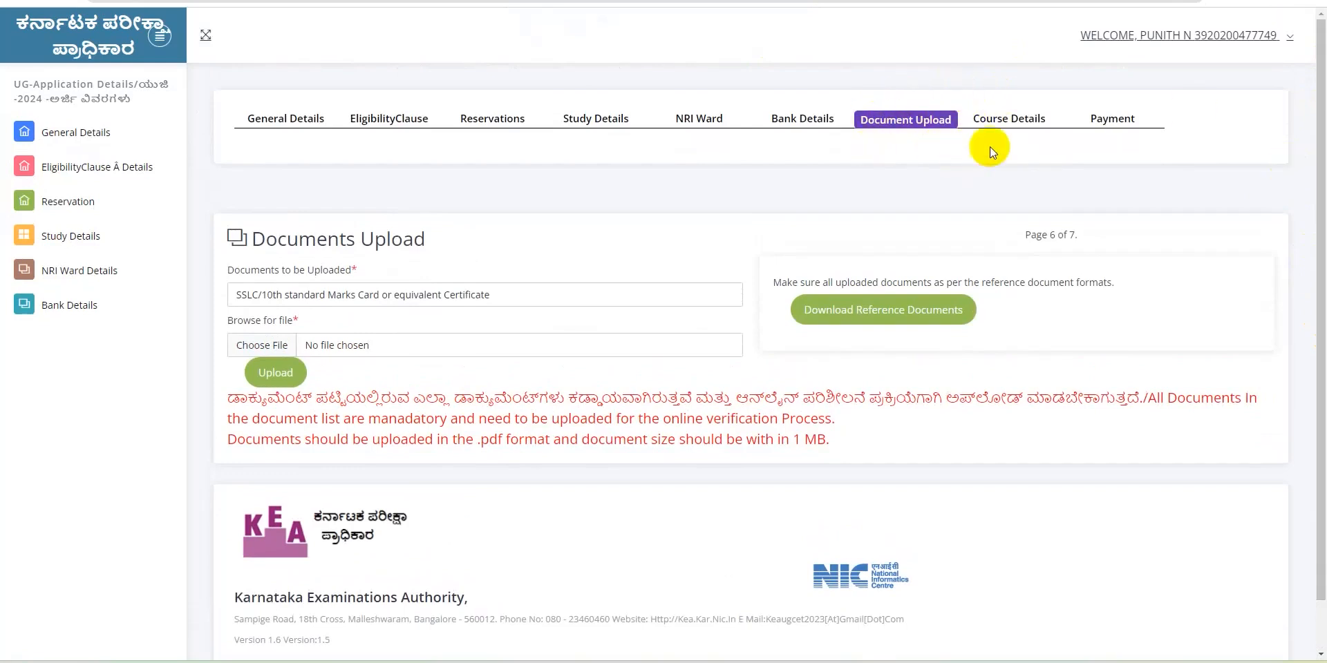
double_click(1025, 125)
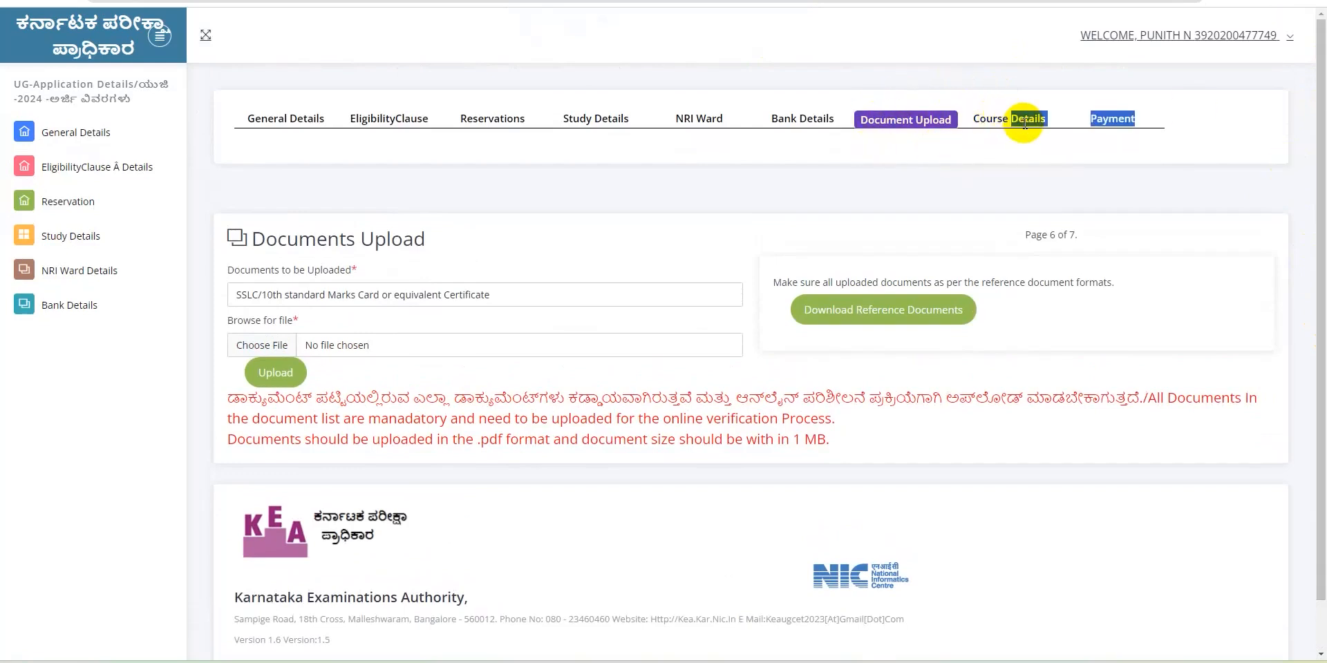
left_click(908, 119)
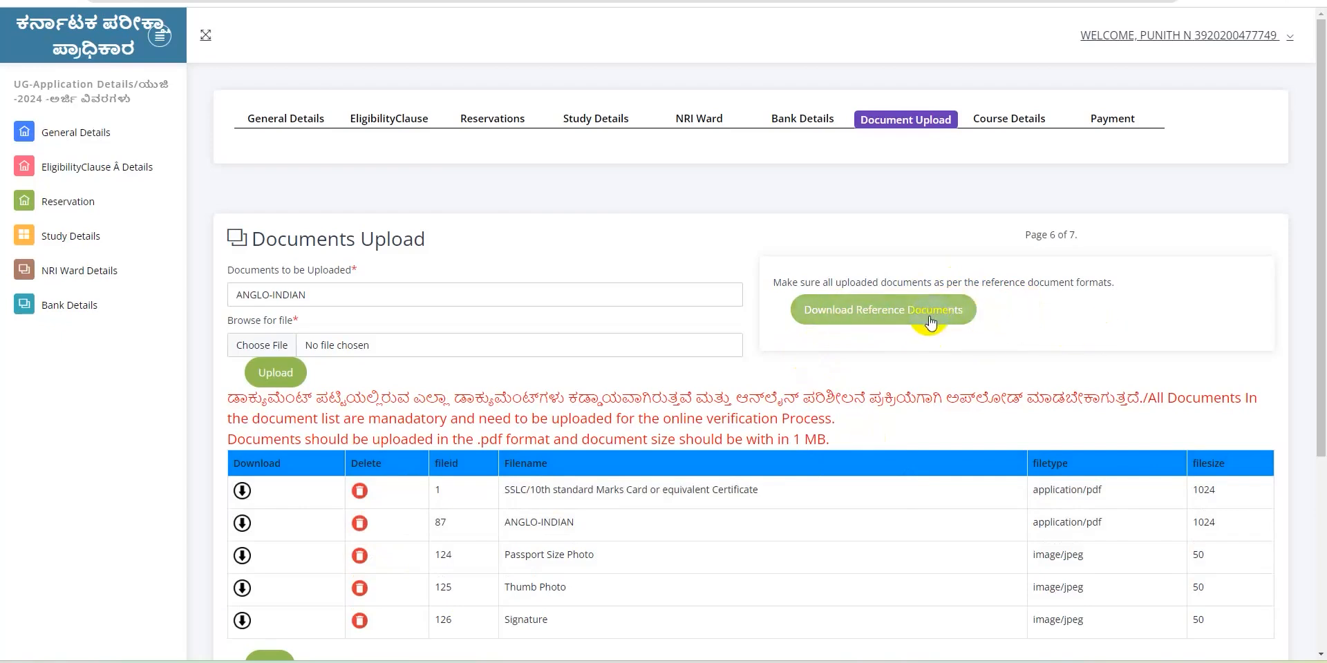
left_click_drag(1312, 370, 1311, 444)
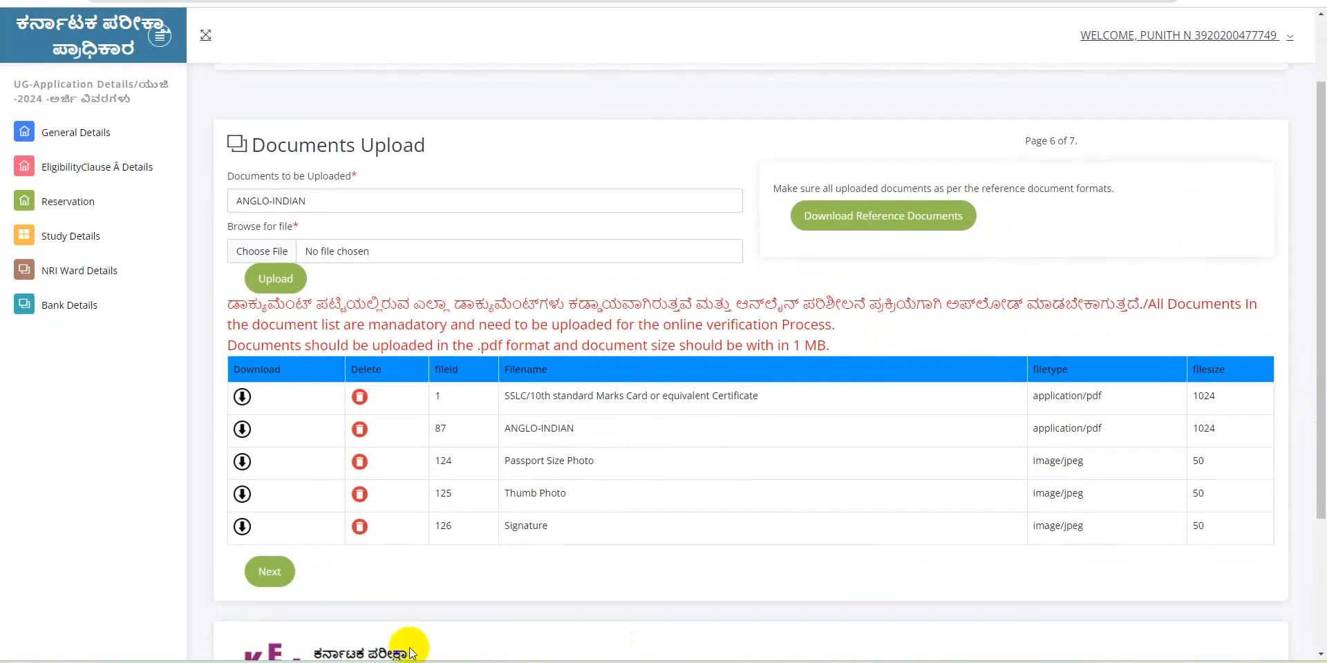
left_click(268, 573)
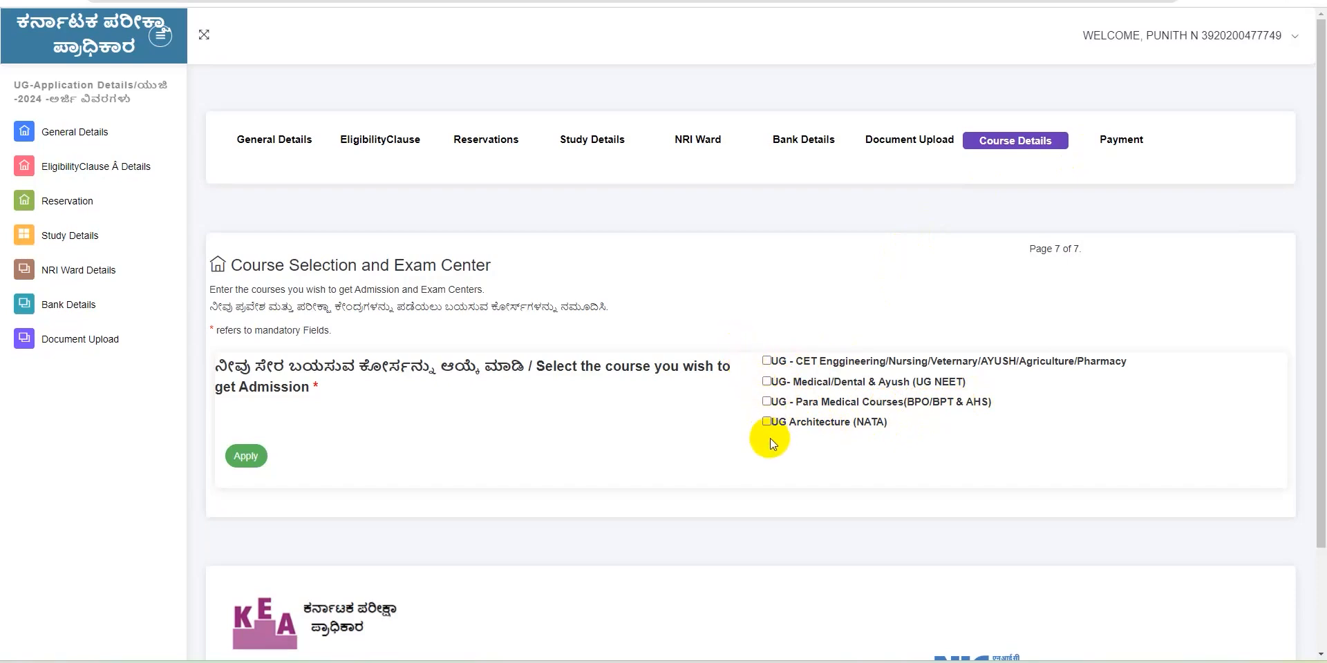
Tick UG-CET Engineering, UG-Medical/Dental & Ayush (UG NEET) and UG Architecture (NATA), leaving Para Medical unticked
left_click(767, 361)
left_click(767, 382)
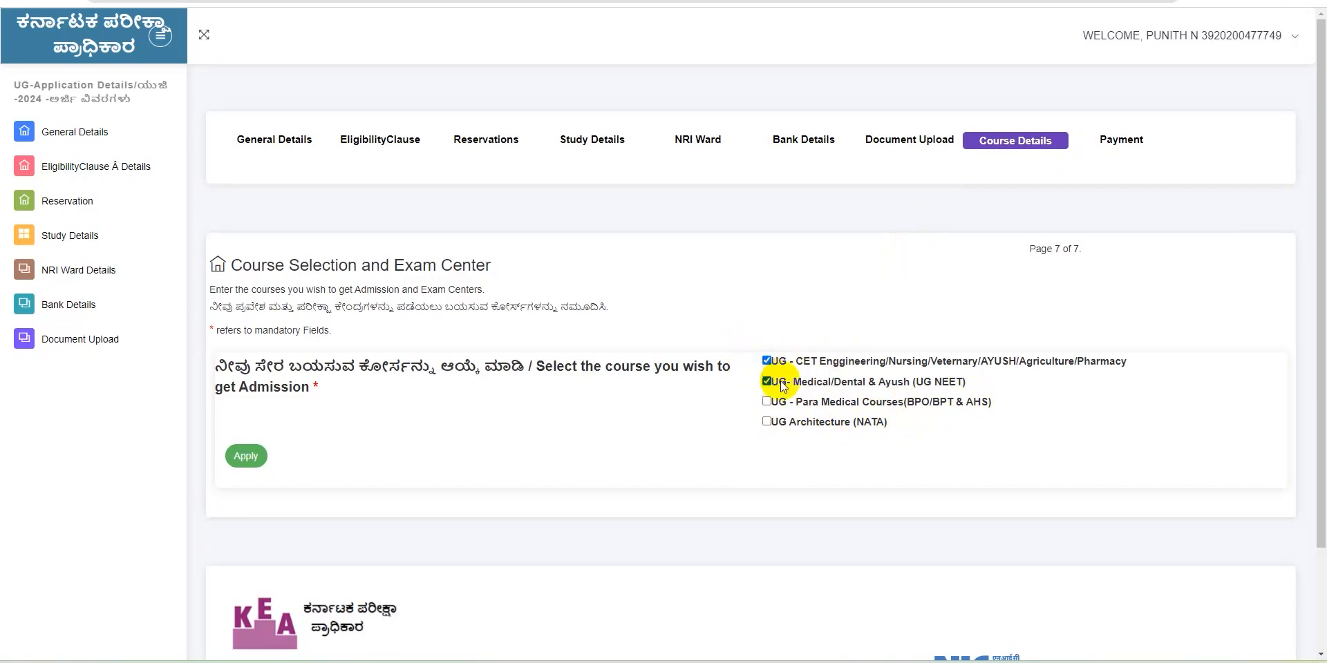
left_click(767, 422)
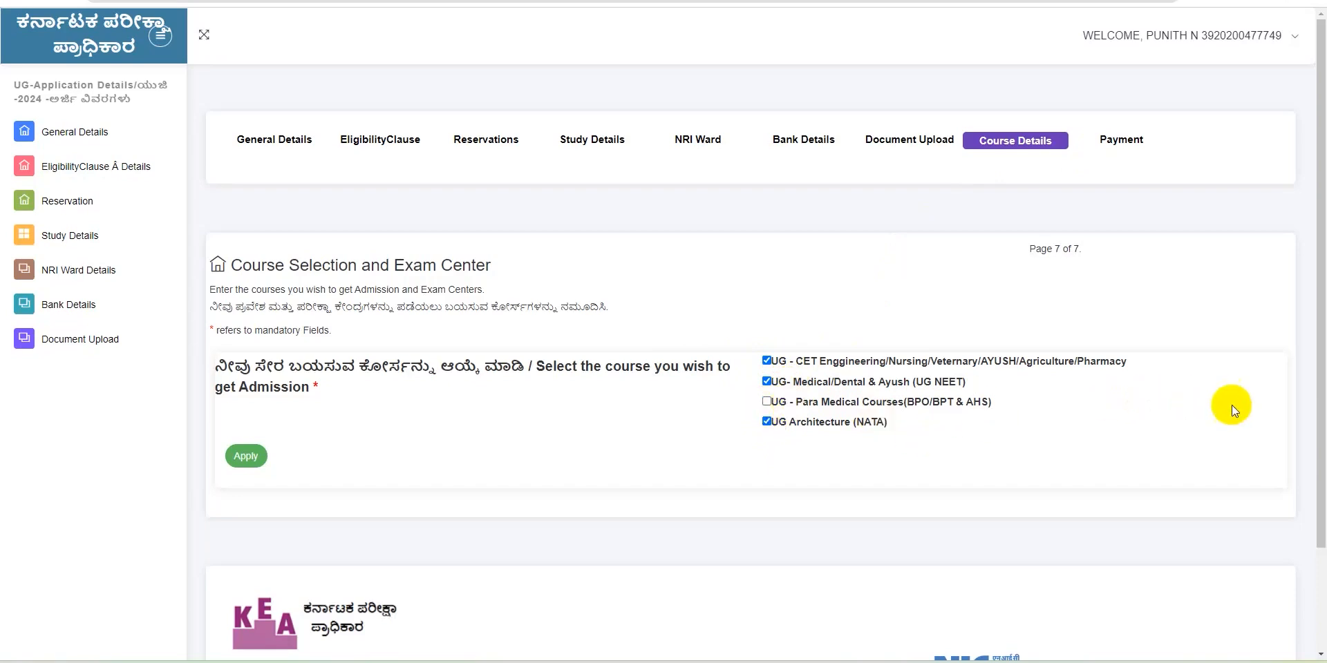
left_click_drag(1321, 446, 1318, 544)
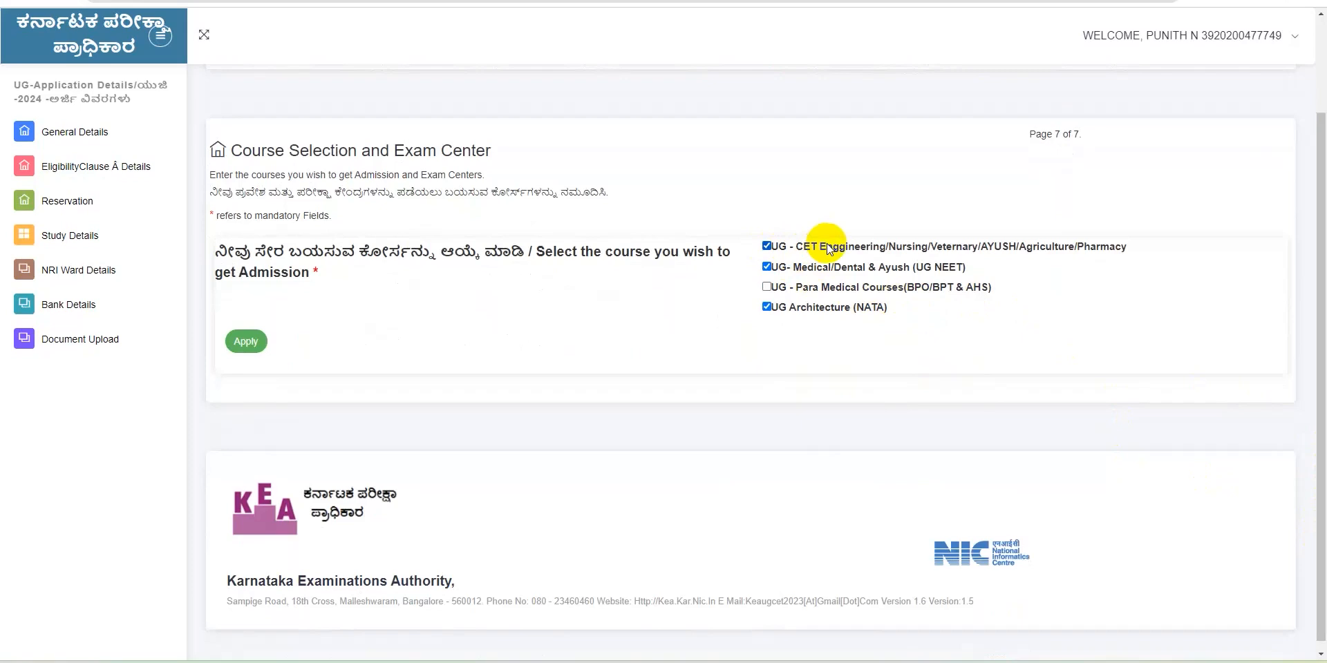
left_click(766, 307)
left_click(767, 267)
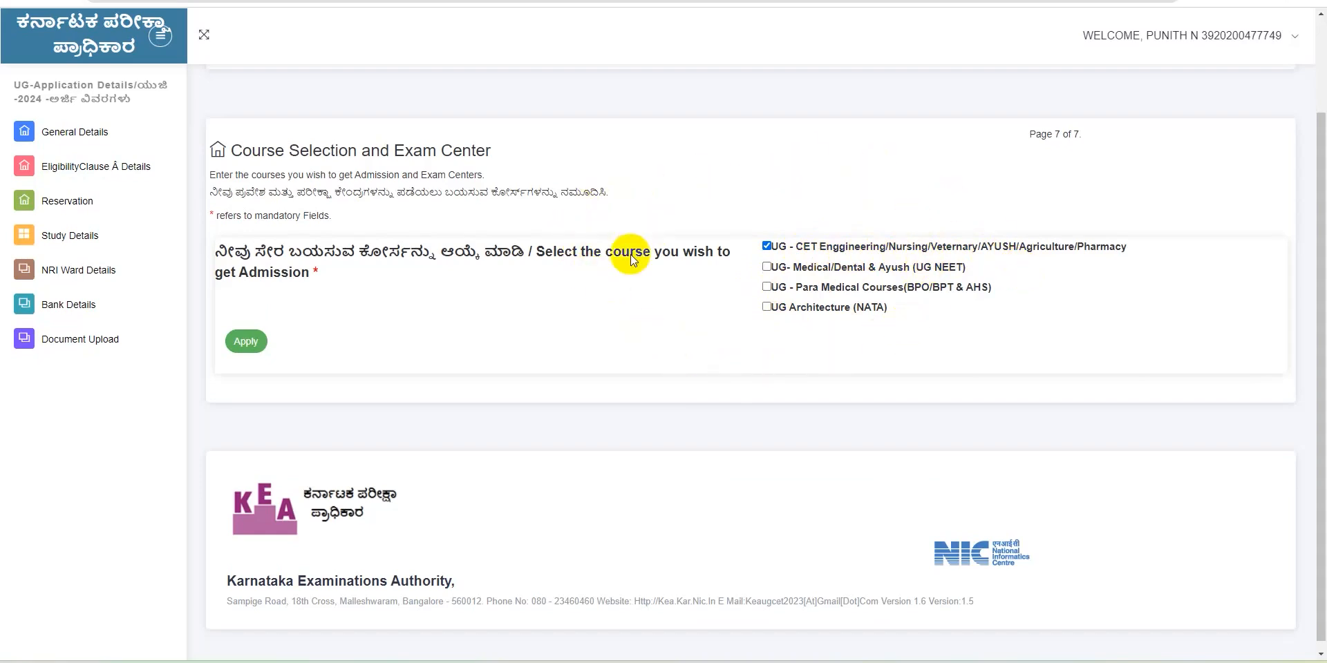
left_click(769, 269)
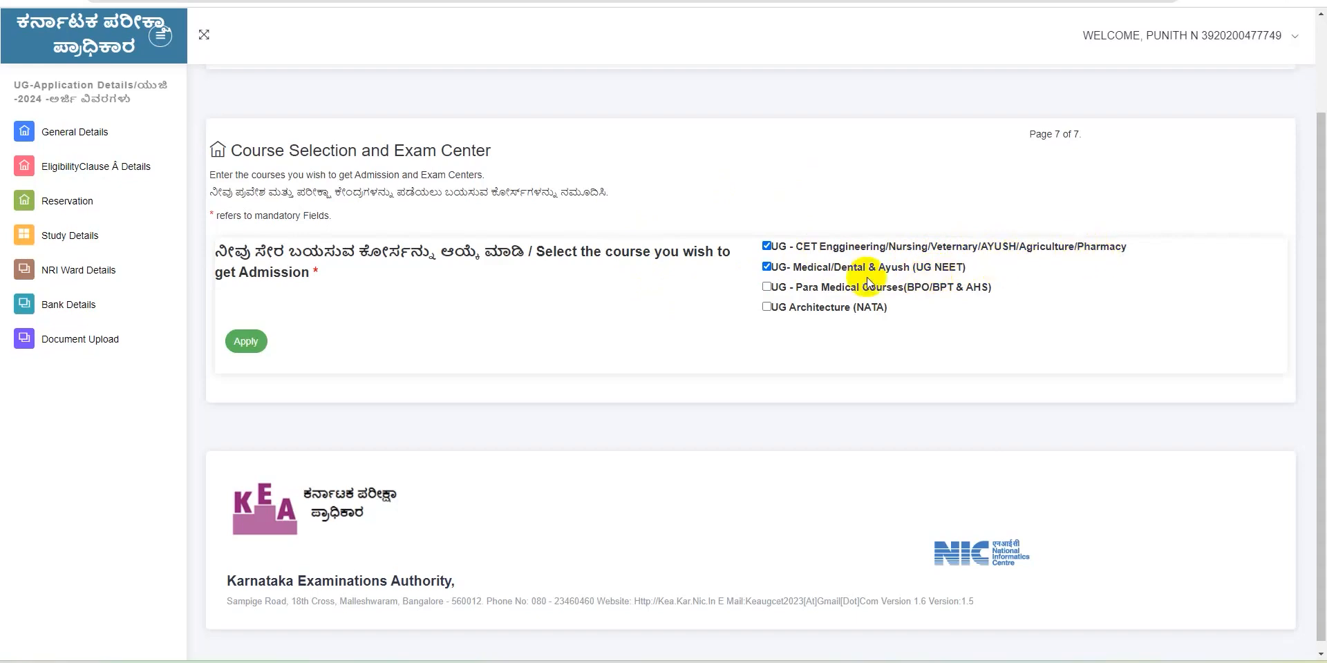
left_click(766, 307)
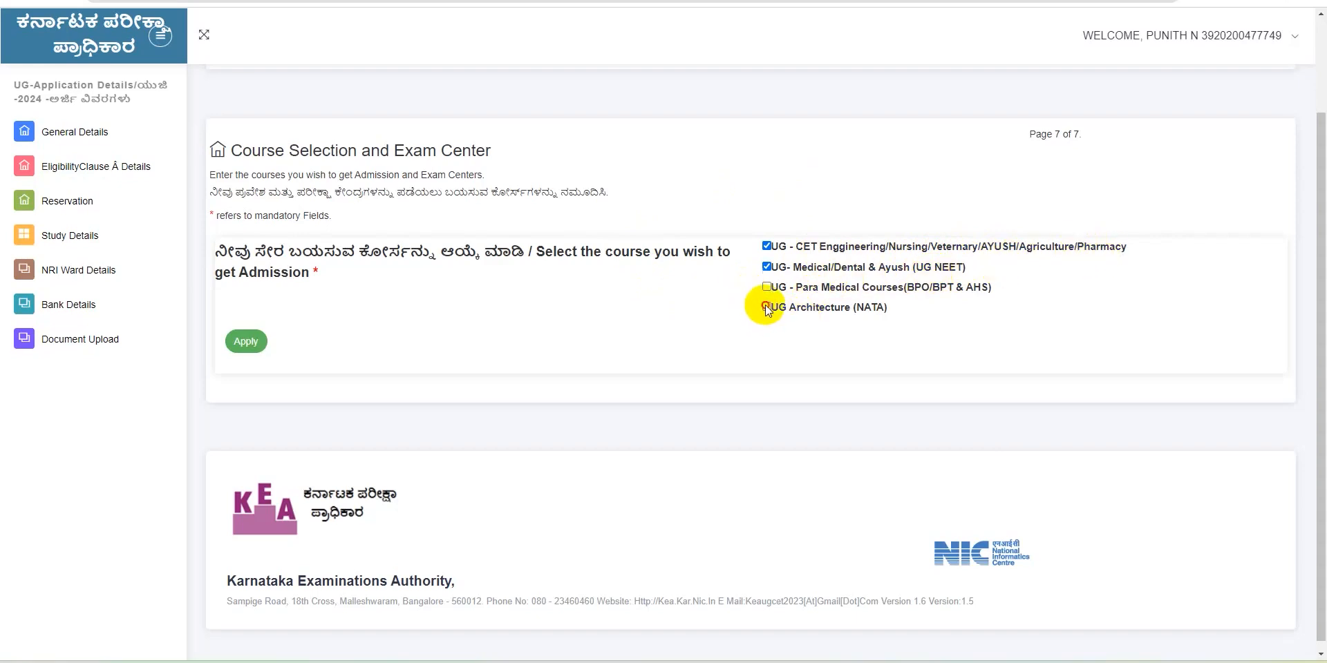
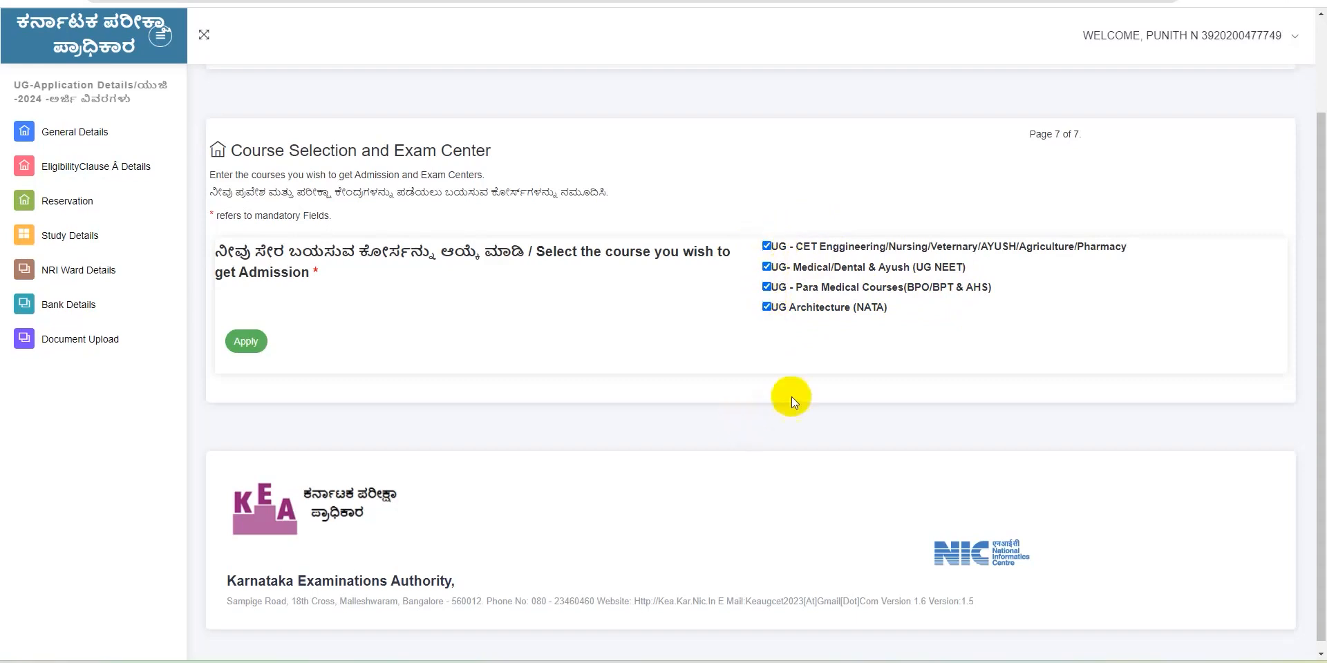
Apply the ticked UG courses, then scroll down to the Exam Center Details section
left_click(249, 341)
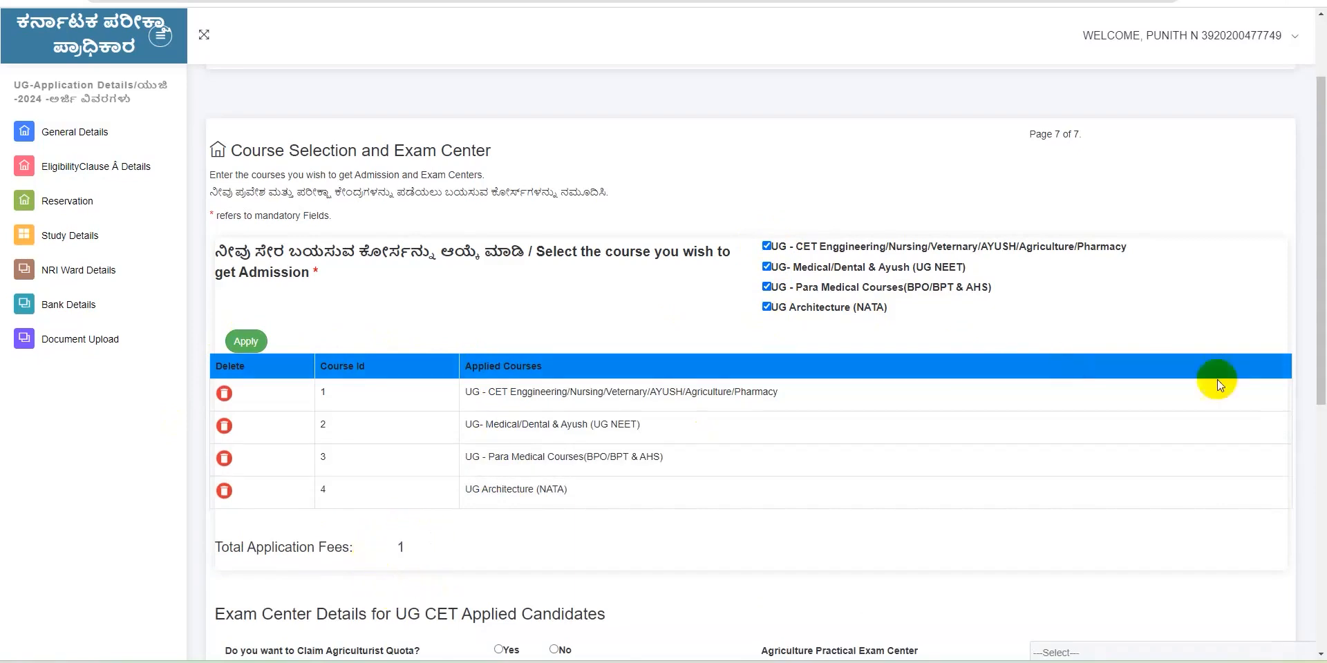
left_click_drag(1320, 394, 1311, 485)
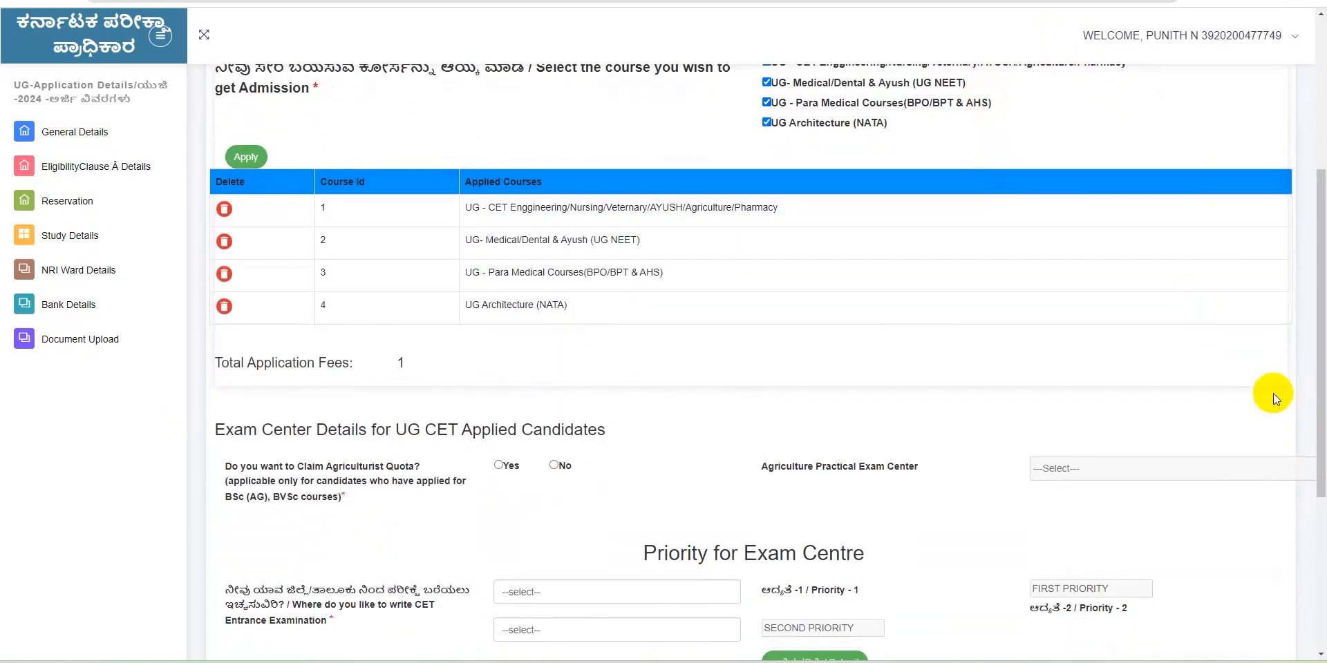
scroll(1311, 414, "down", 3)
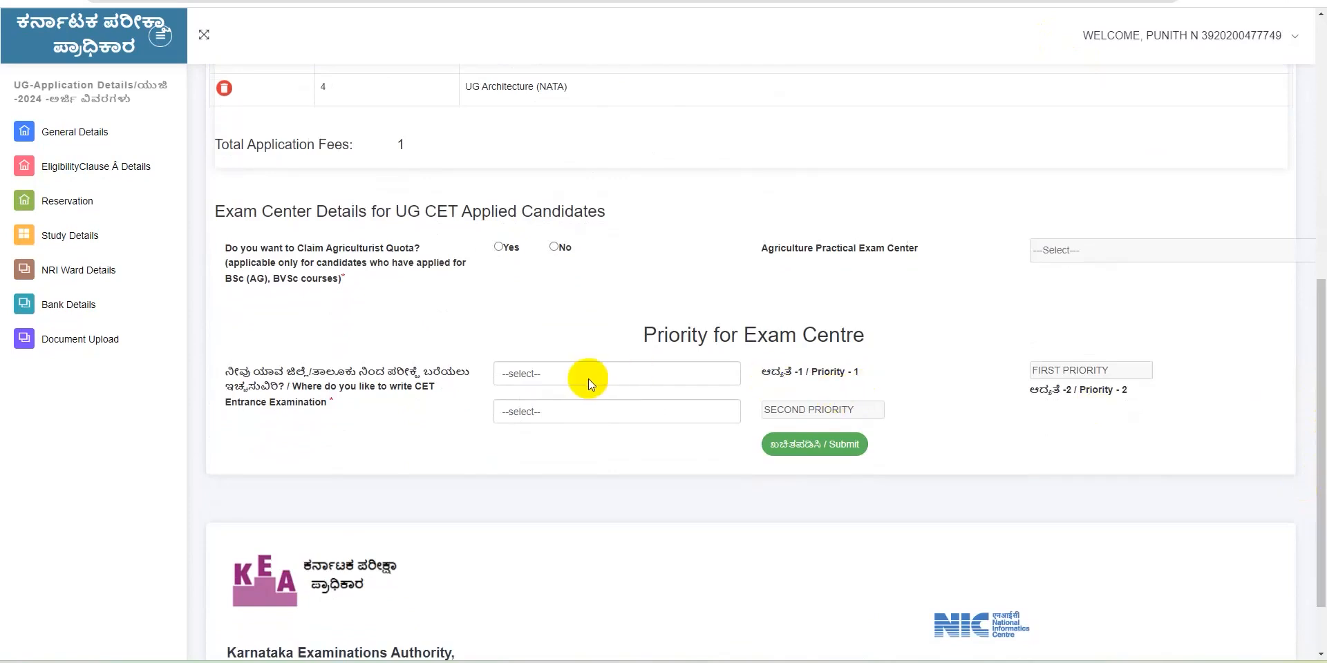
Set Agriculturist Quota to Yes and choose College of Agriculture, UAS, GKVK, Bangalore as practical exam centre
left_click(496, 248)
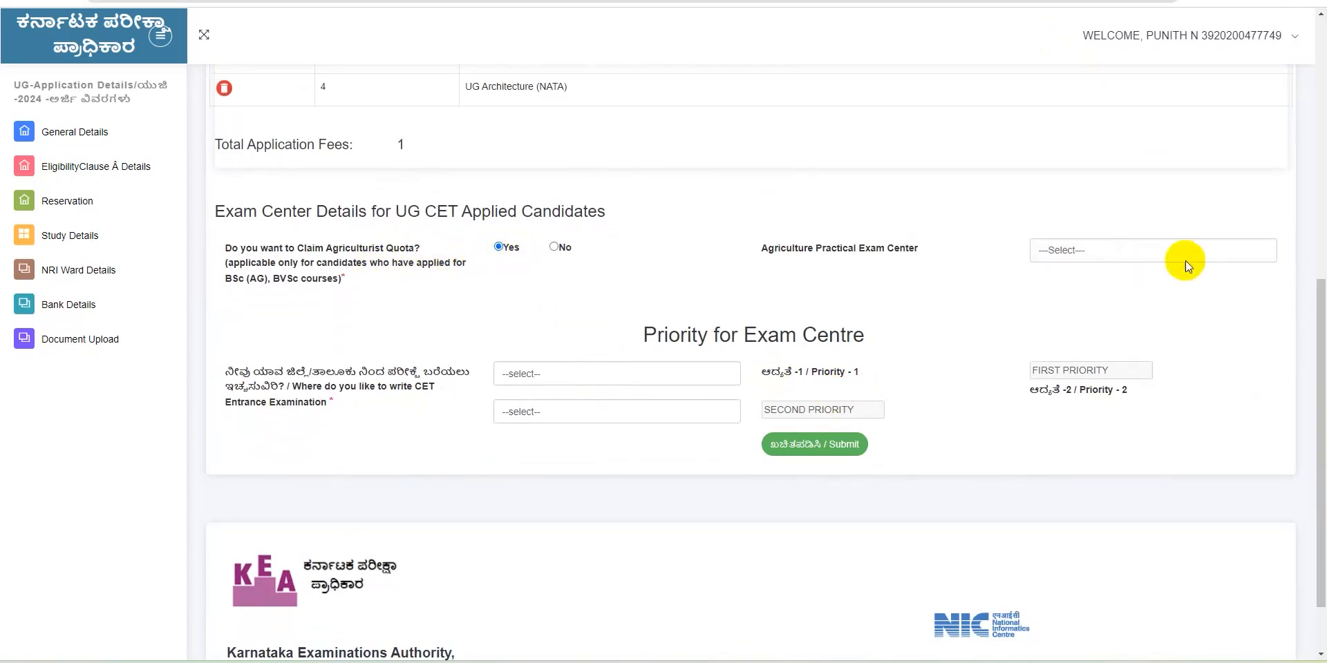
left_click(1166, 250)
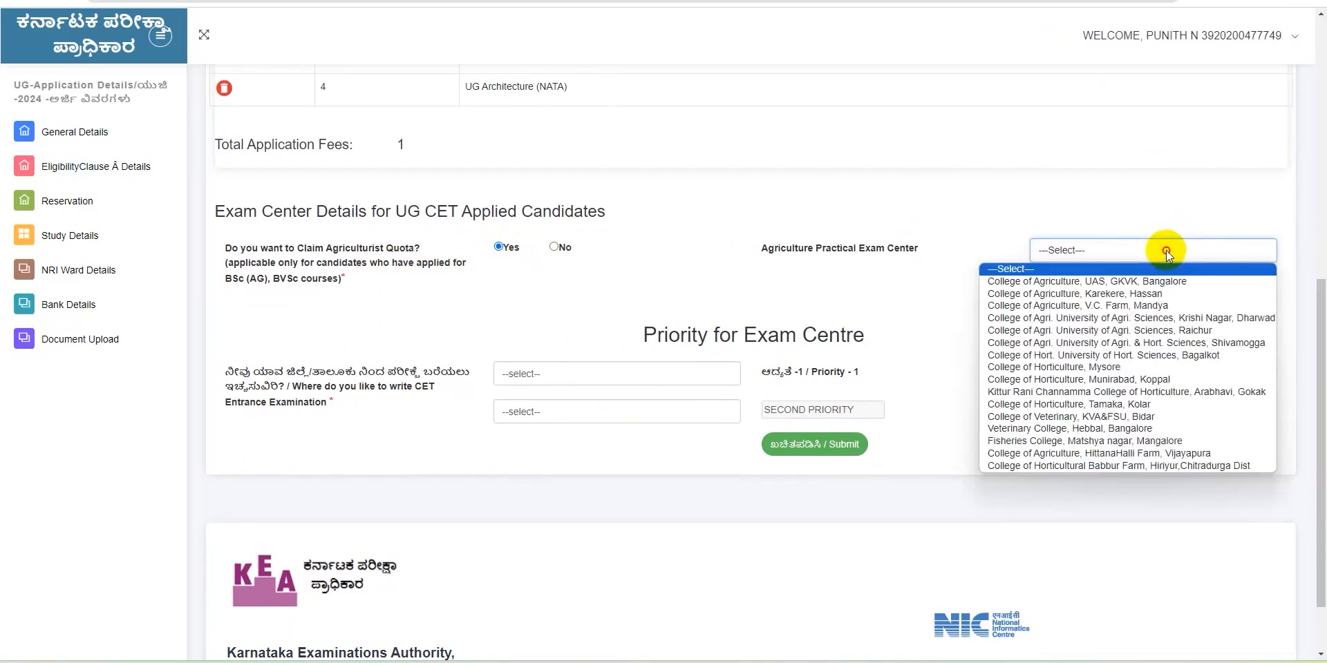
left_click(1145, 279)
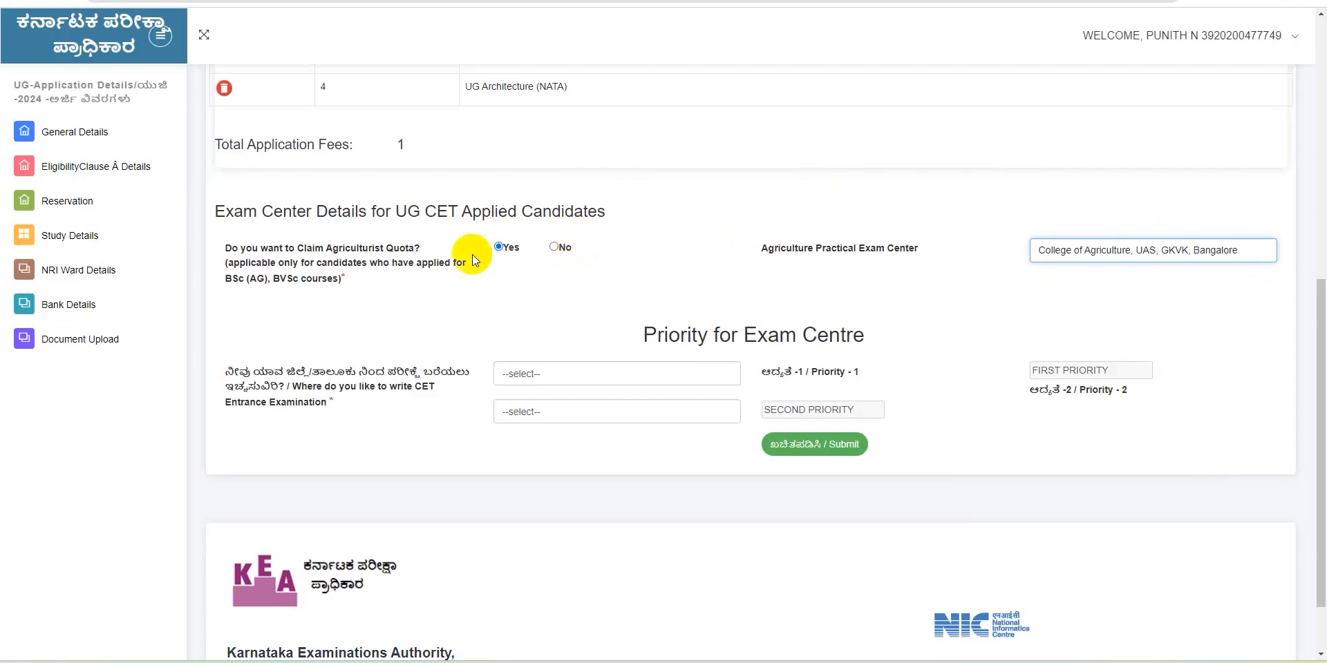
left_click(509, 380)
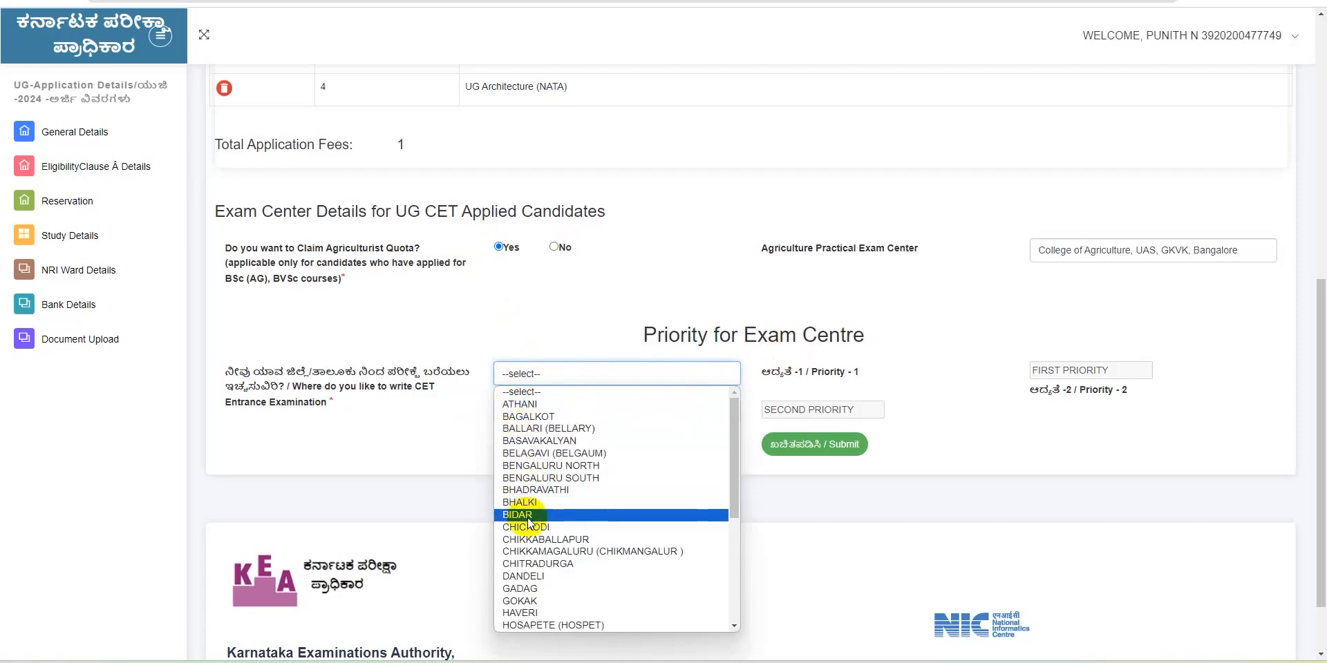
Pick BENGALURU SOUTH first and CHIKKABALLAPUR second (replacing BAGALKOT), then submit the exam centres
left_click(541, 478)
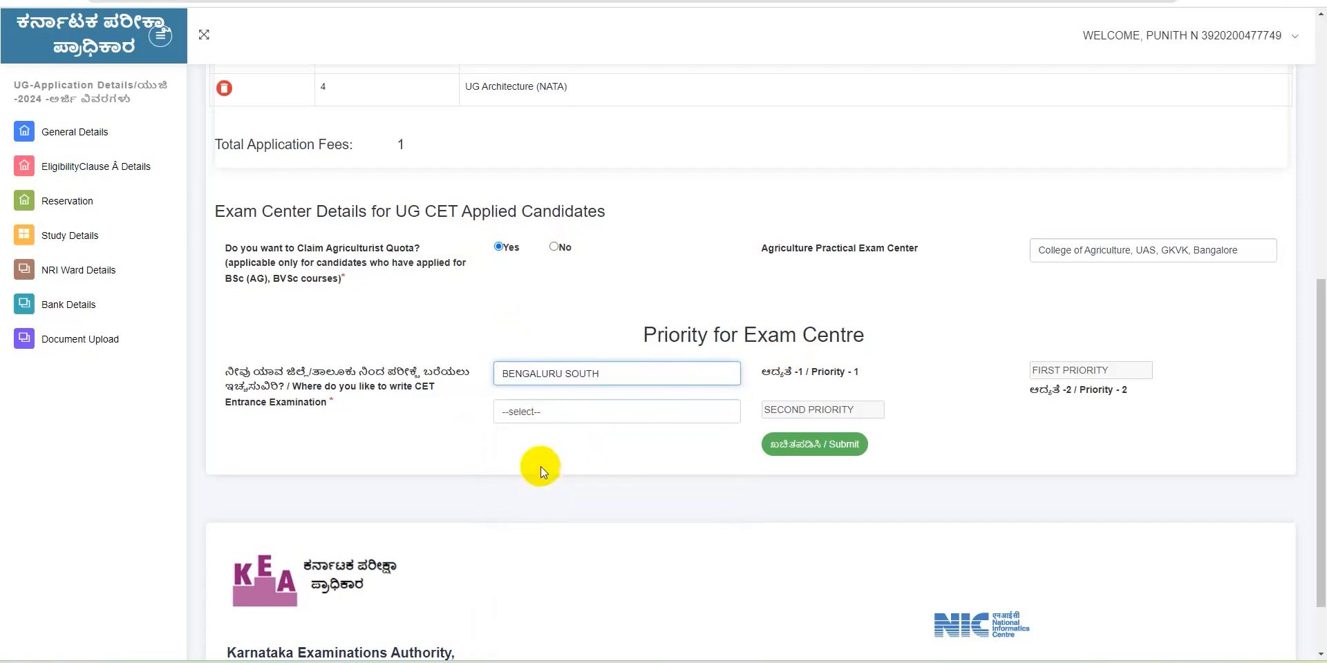
left_click(521, 412)
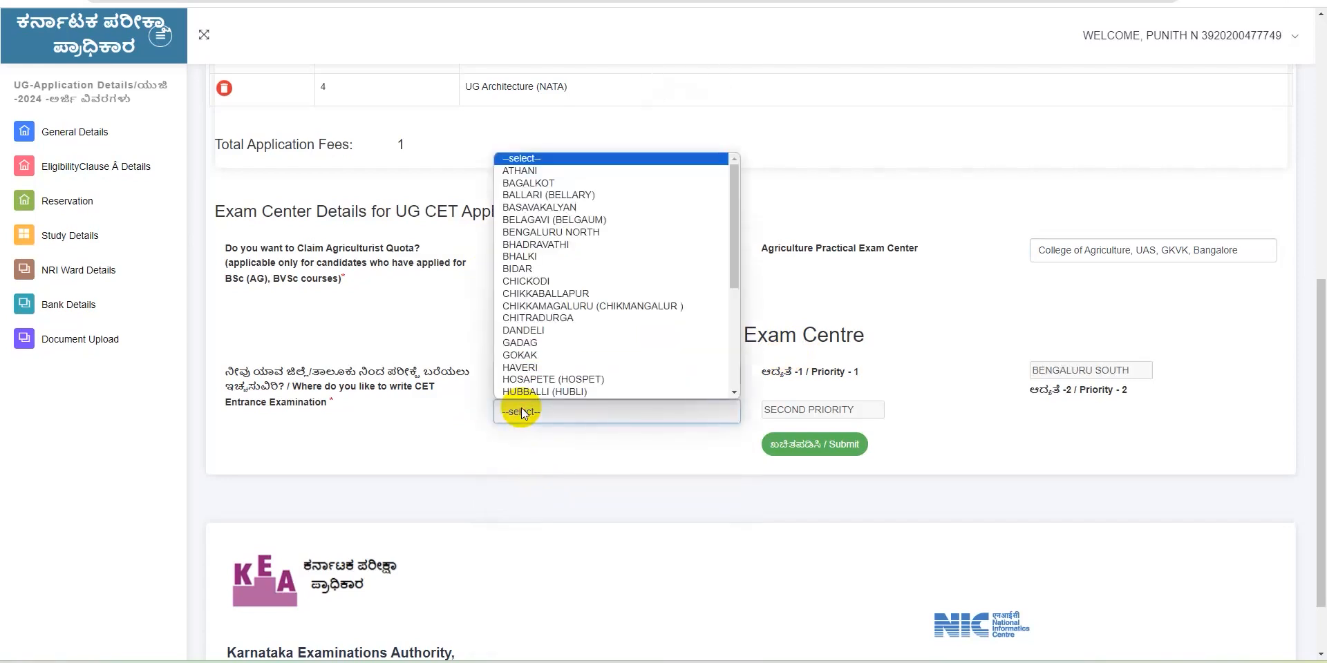
left_click(505, 183)
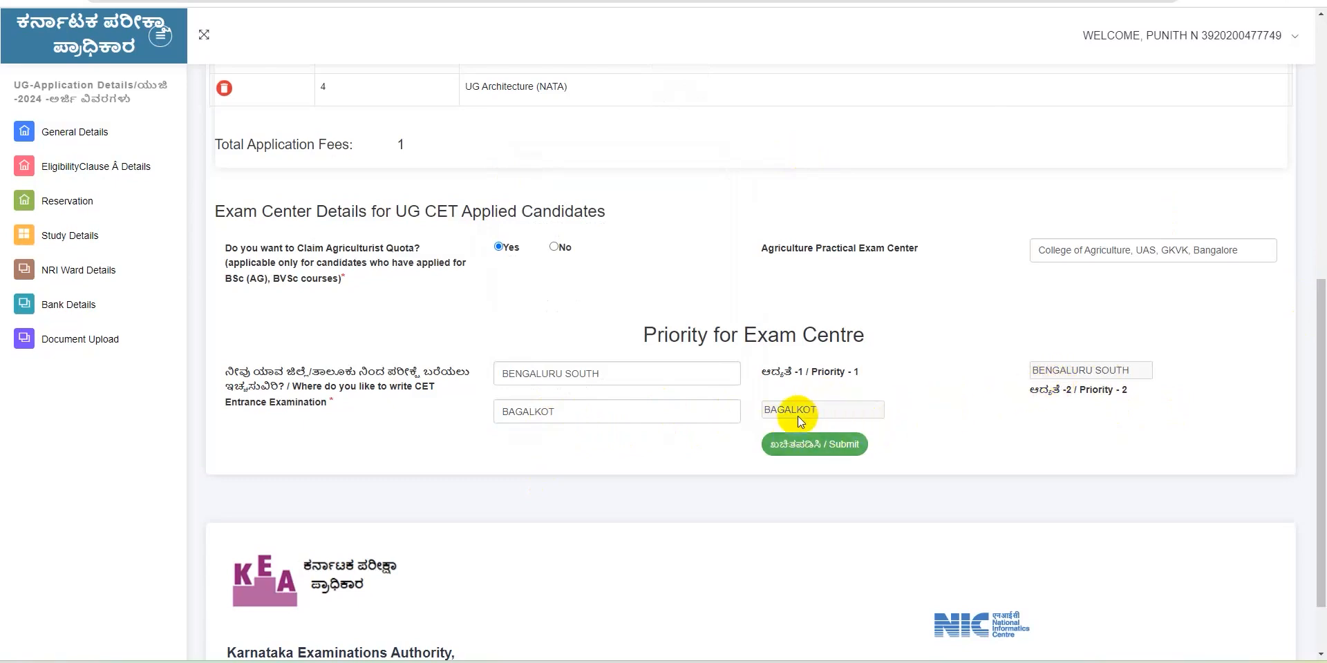
left_click(560, 415)
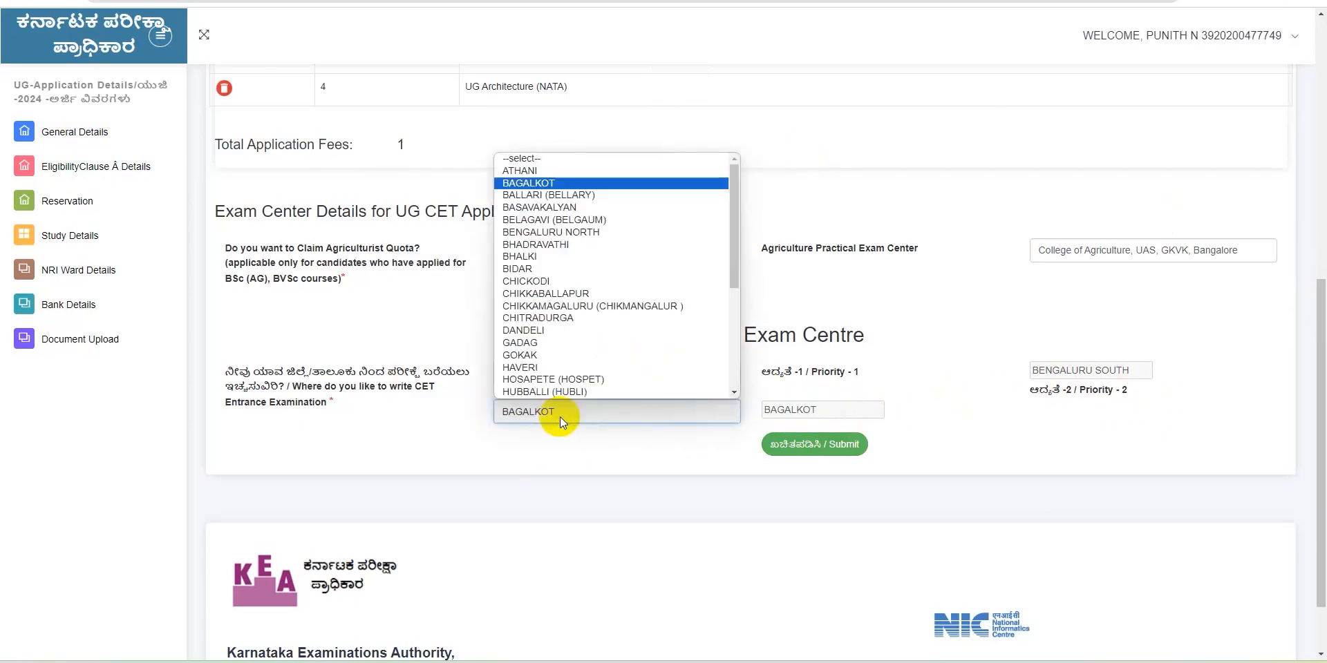
left_click(550, 296)
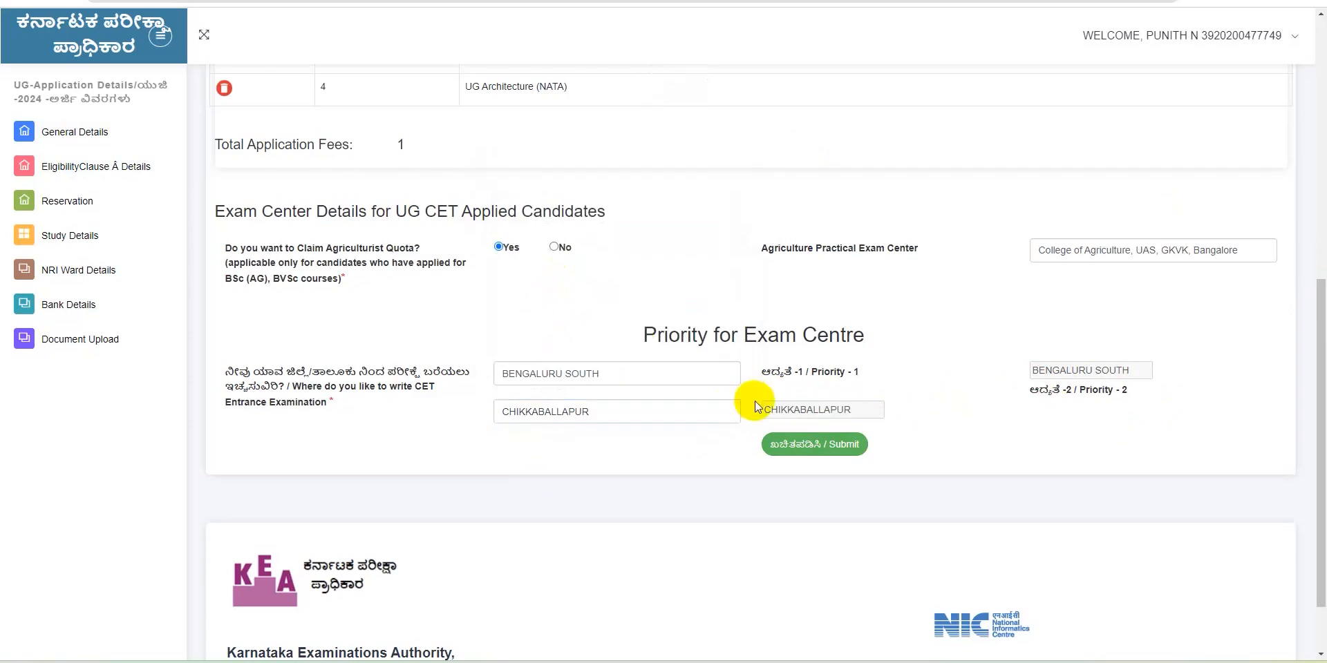
left_click(835, 445)
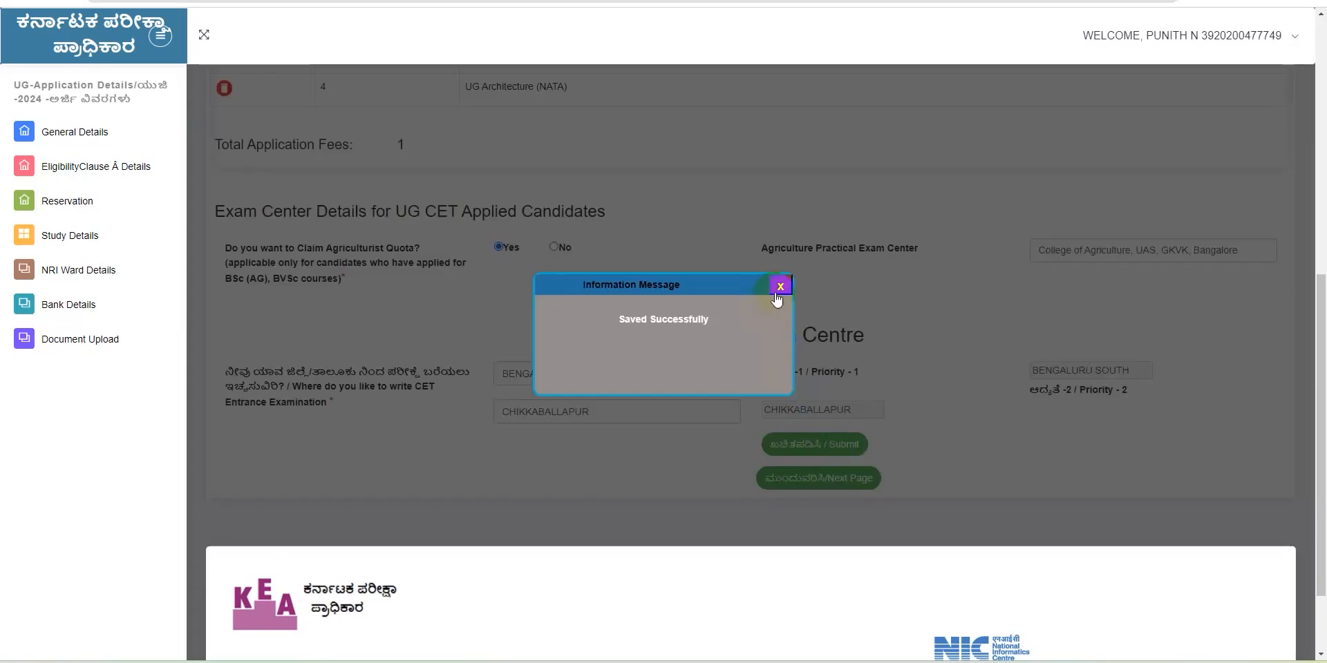
Dismiss the Saved Successfully message and advance to the next application page
left_click(777, 293)
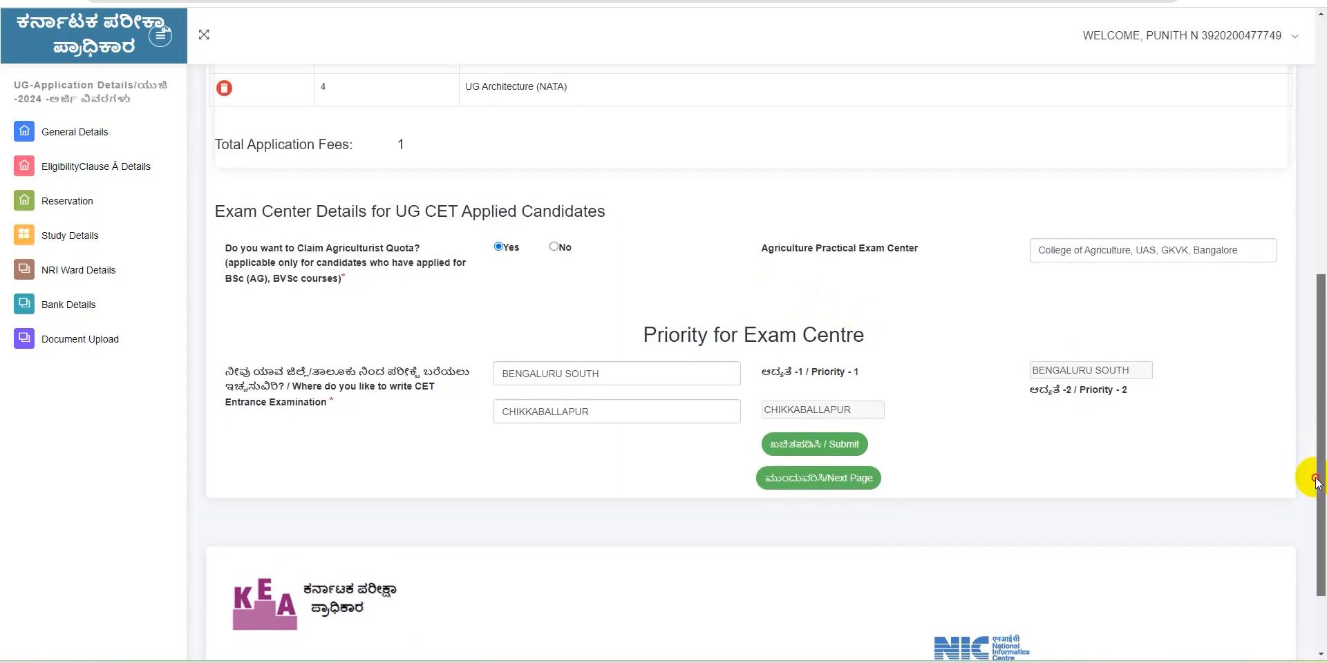
scroll(1316, 482, "up", 4)
left_click_drag(1315, 435, 1317, 622)
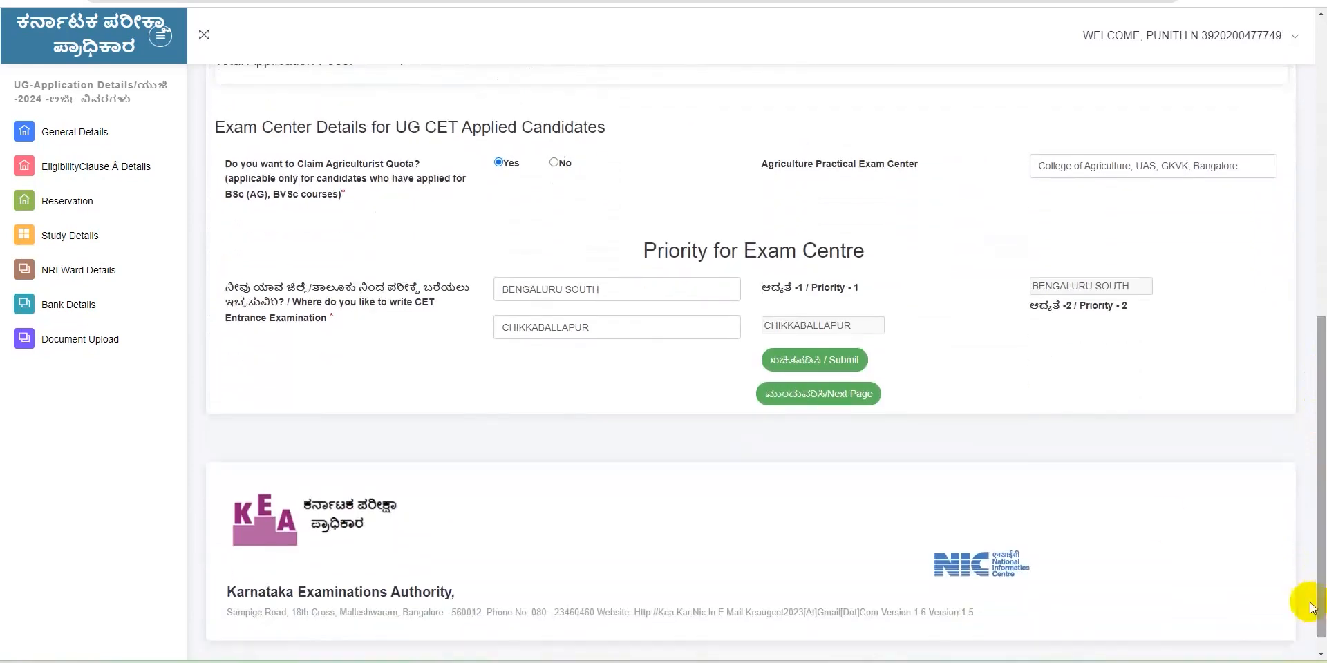
left_click(838, 399)
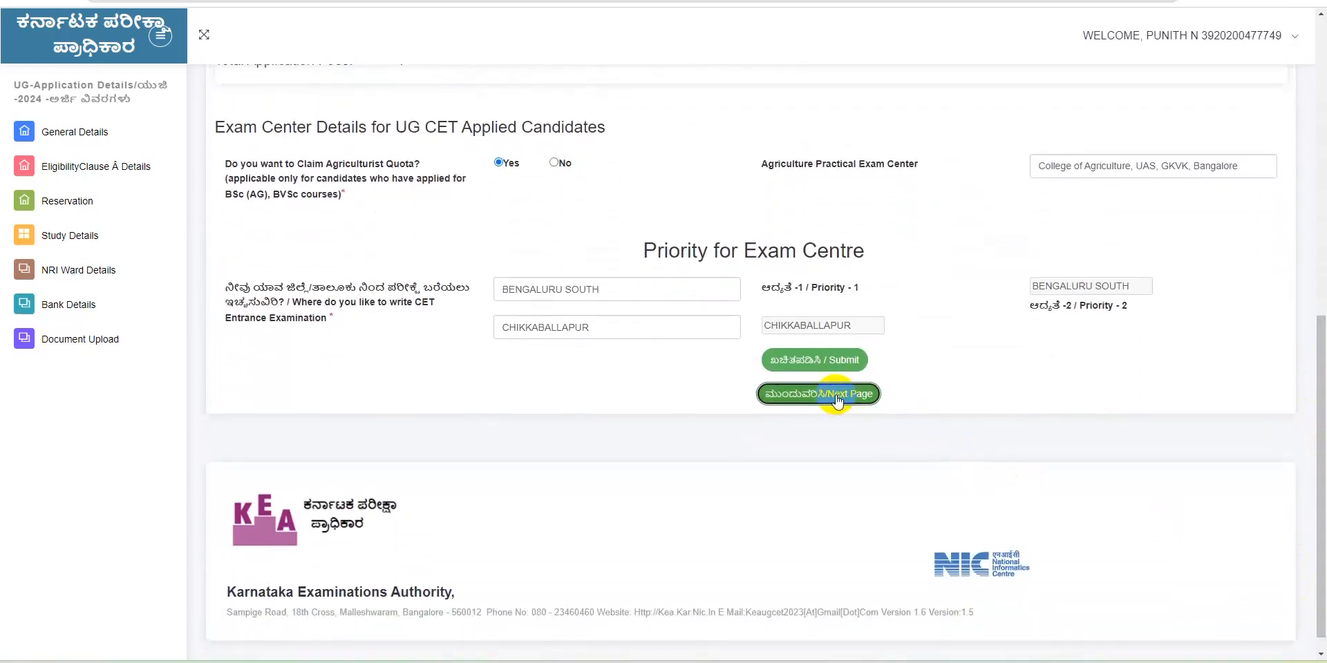
left_click(838, 399)
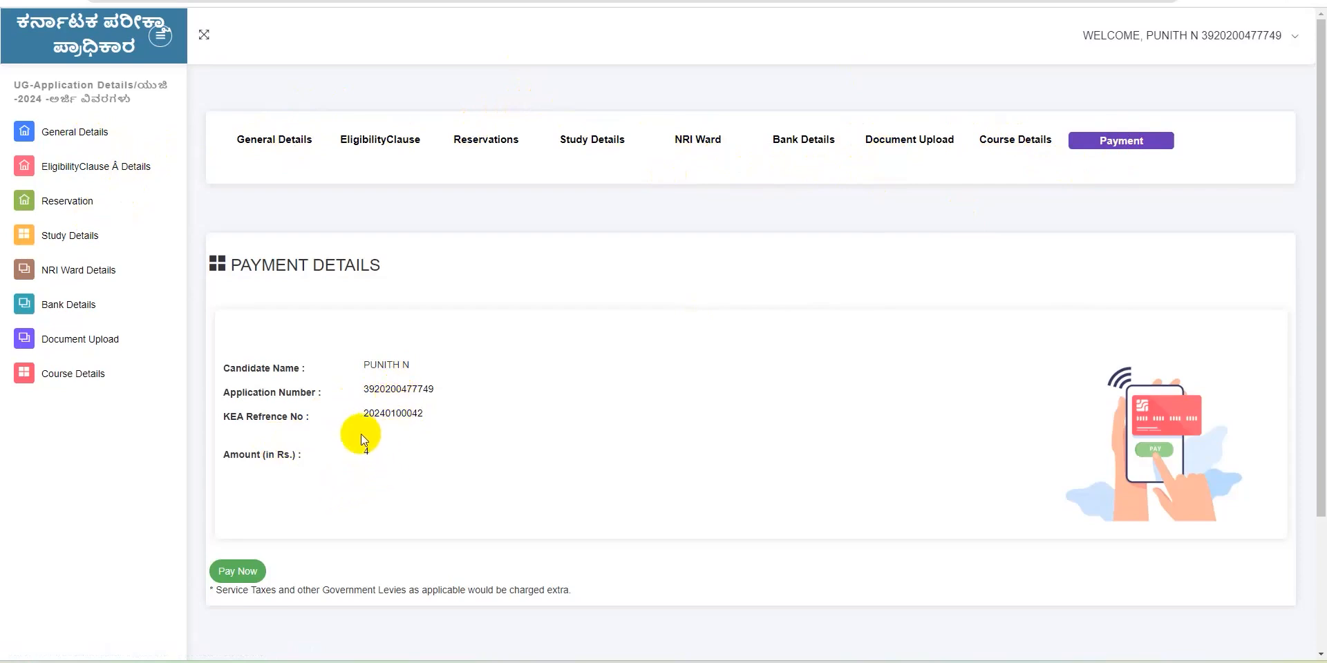
Pay the ₹4.00 fee on BillDesk, trying Debit Card, QR and UPI before settling on QR code
left_click(237, 572)
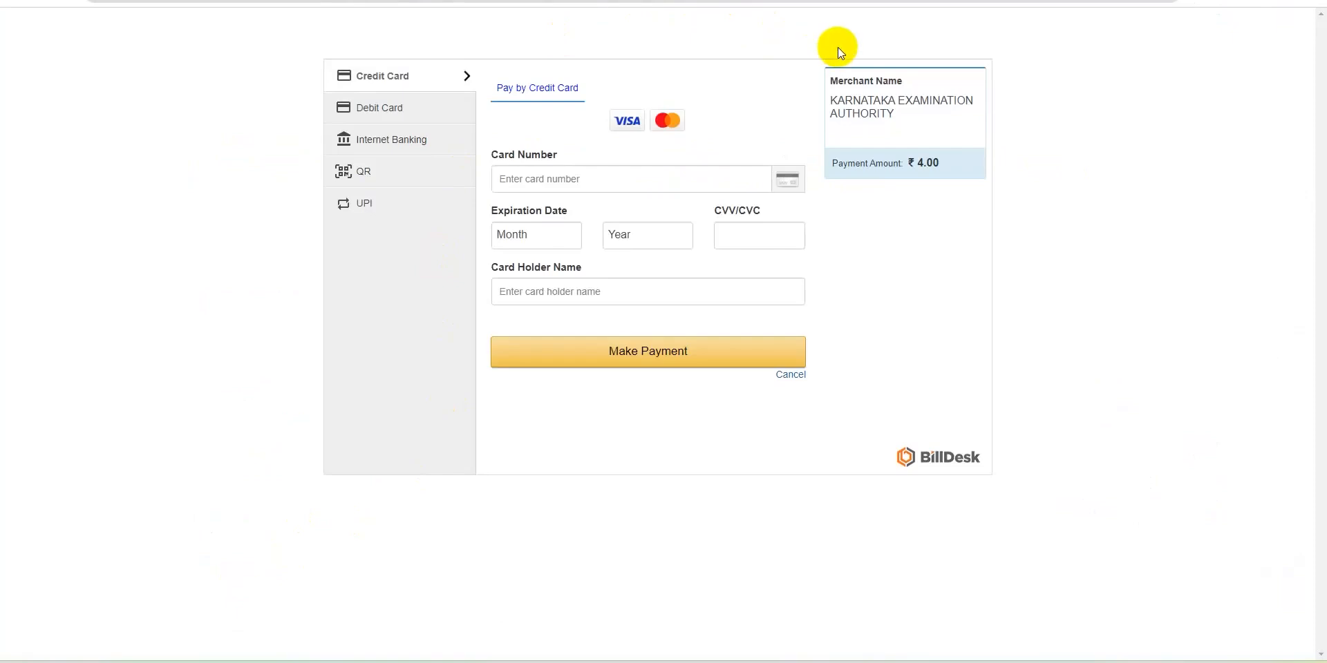
left_click_drag(838, 45, 893, 61)
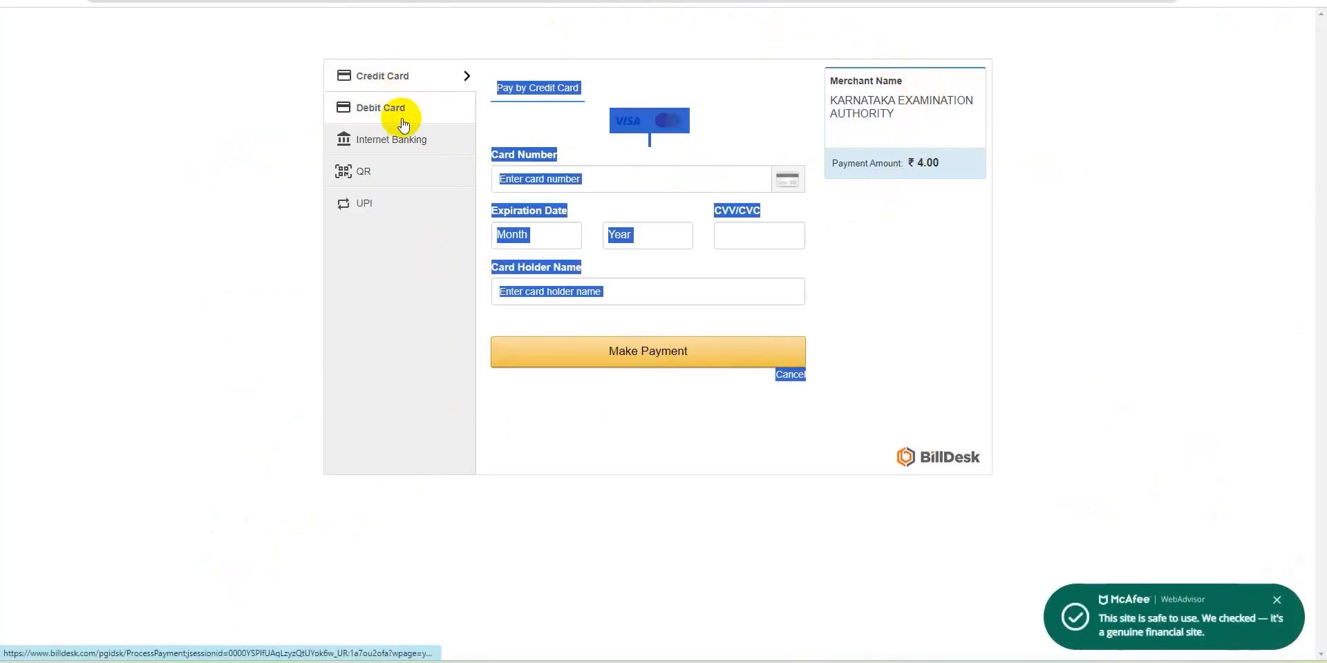
left_click(385, 178)
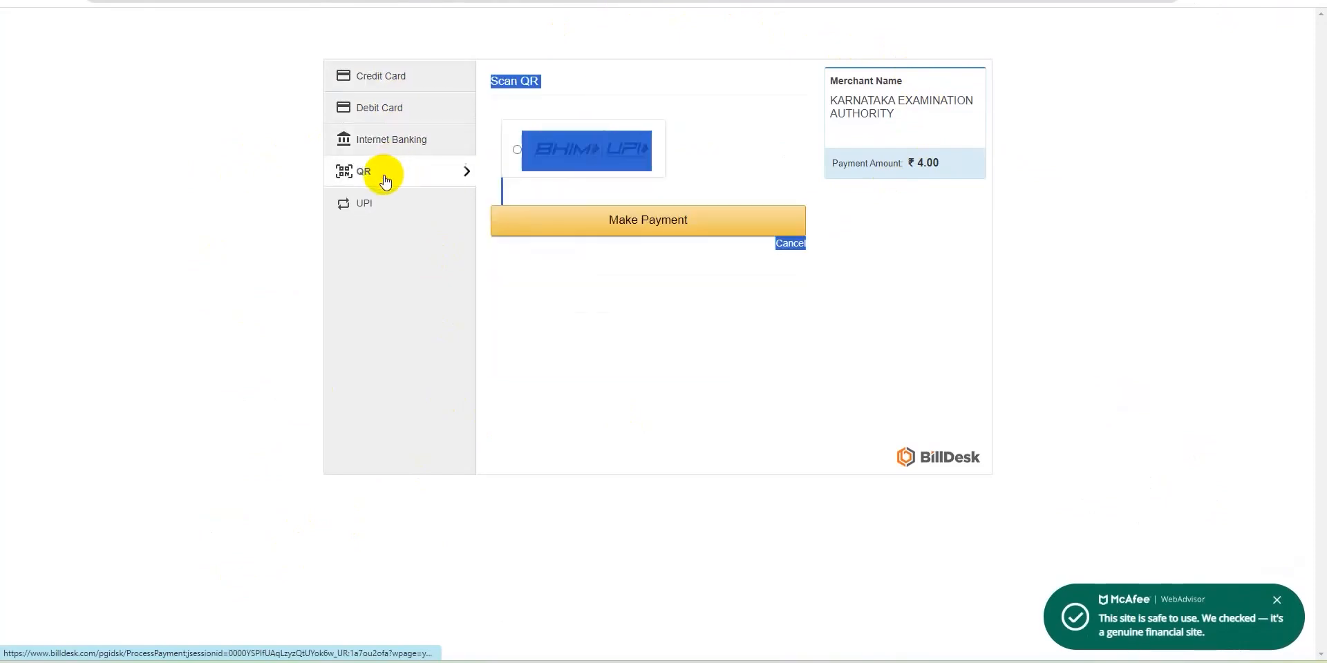
left_click(374, 213)
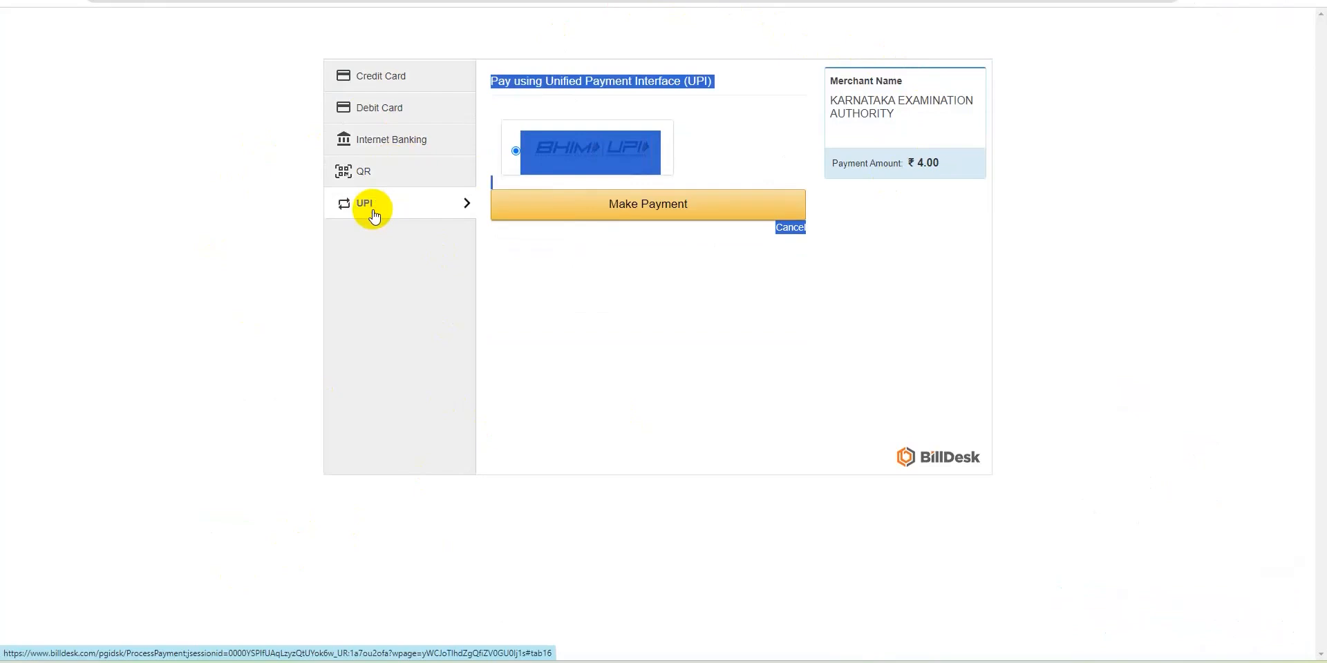
left_click(369, 179)
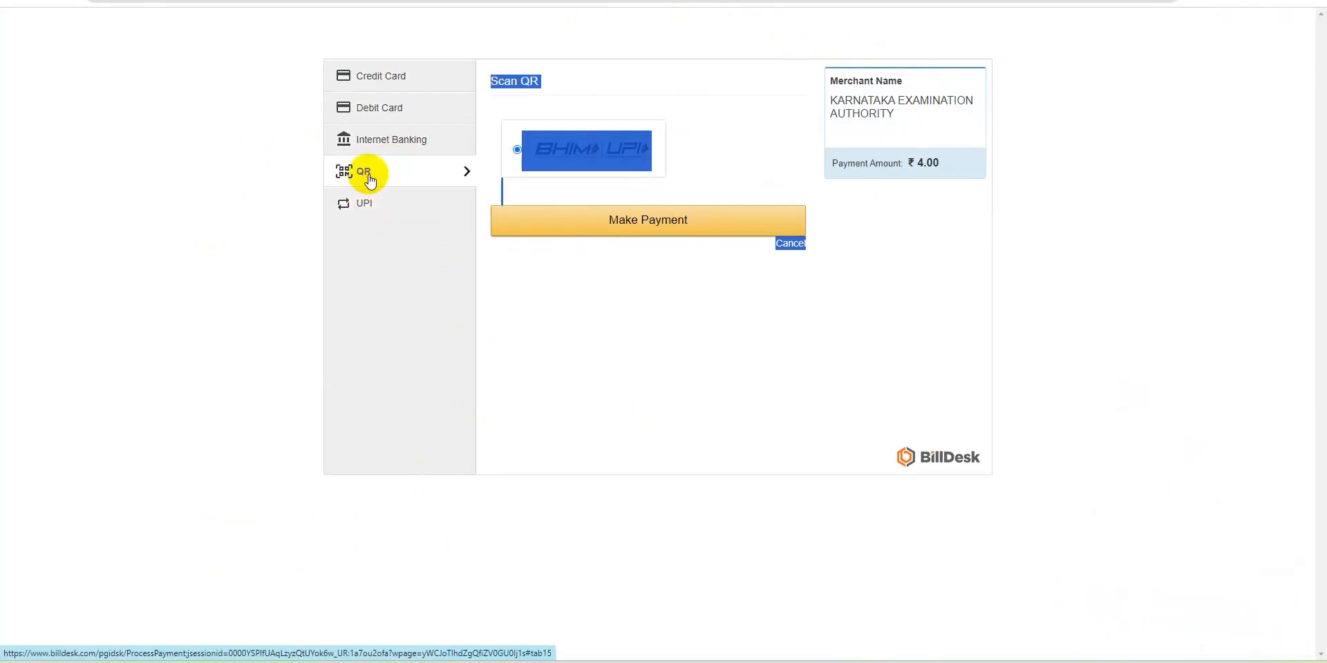
left_click(360, 108)
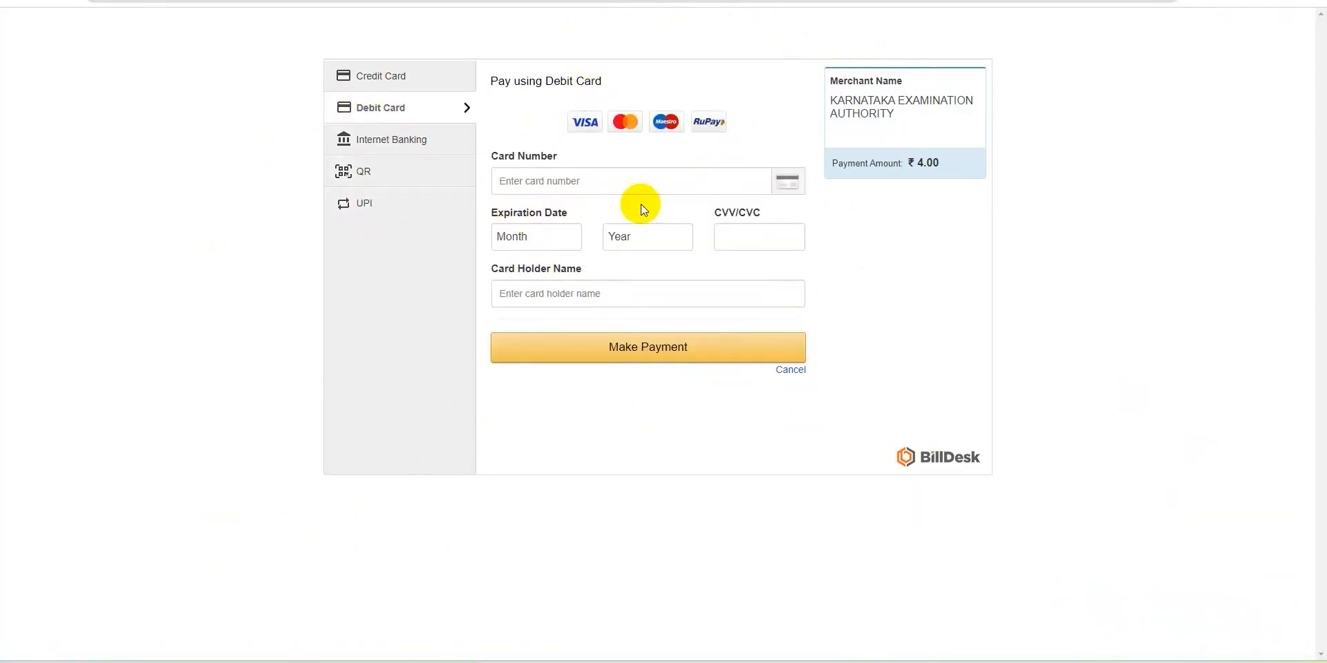
double_click(362, 176)
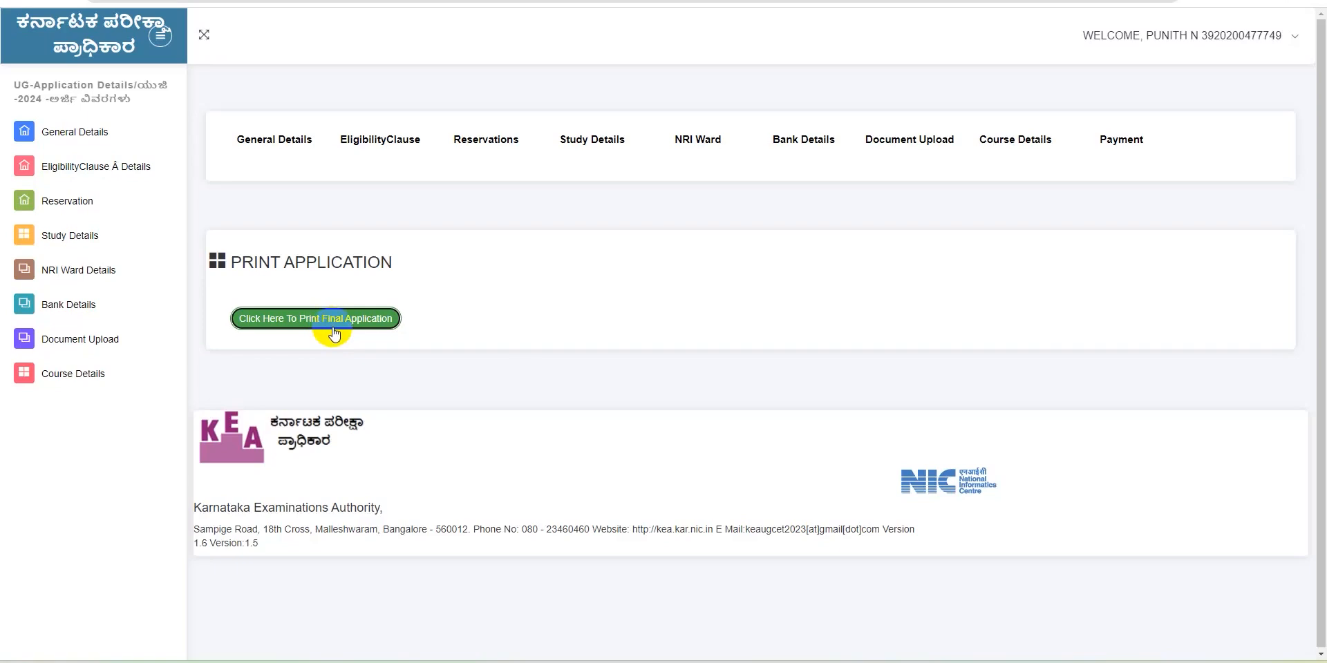
Generate the final application PDF for printing, retrying the download twice
left_click(333, 330)
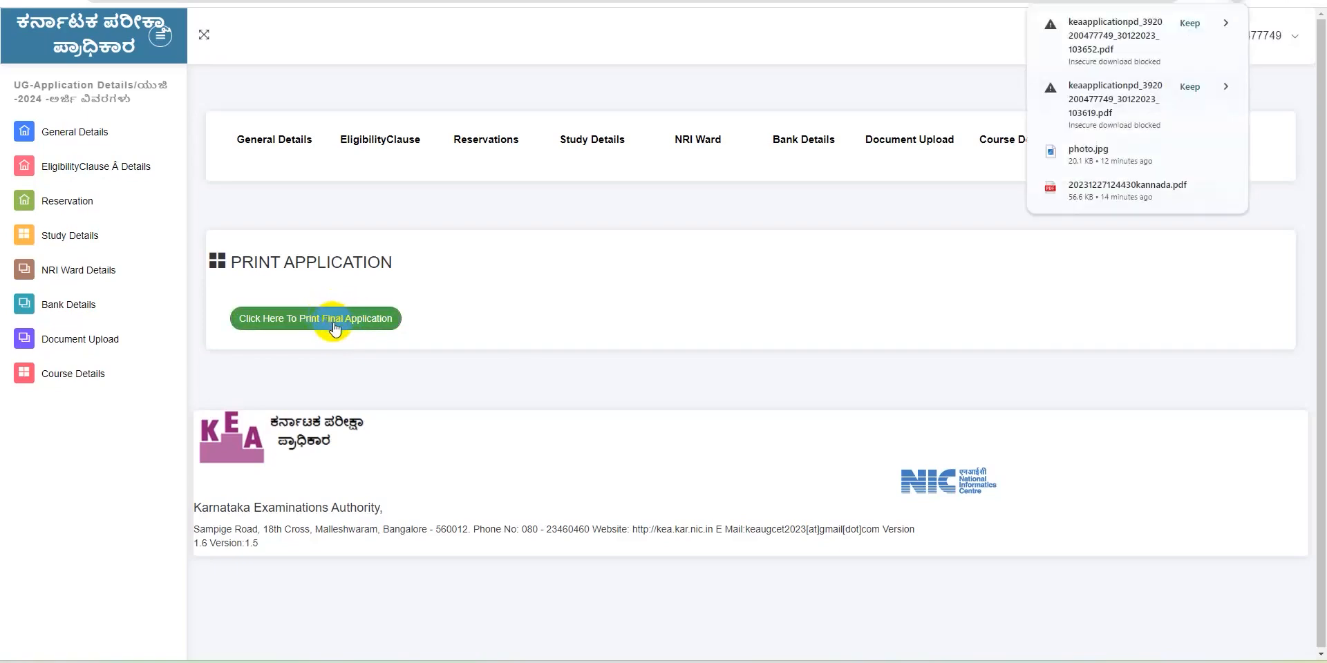
left_click(334, 329)
left_click(335, 329)
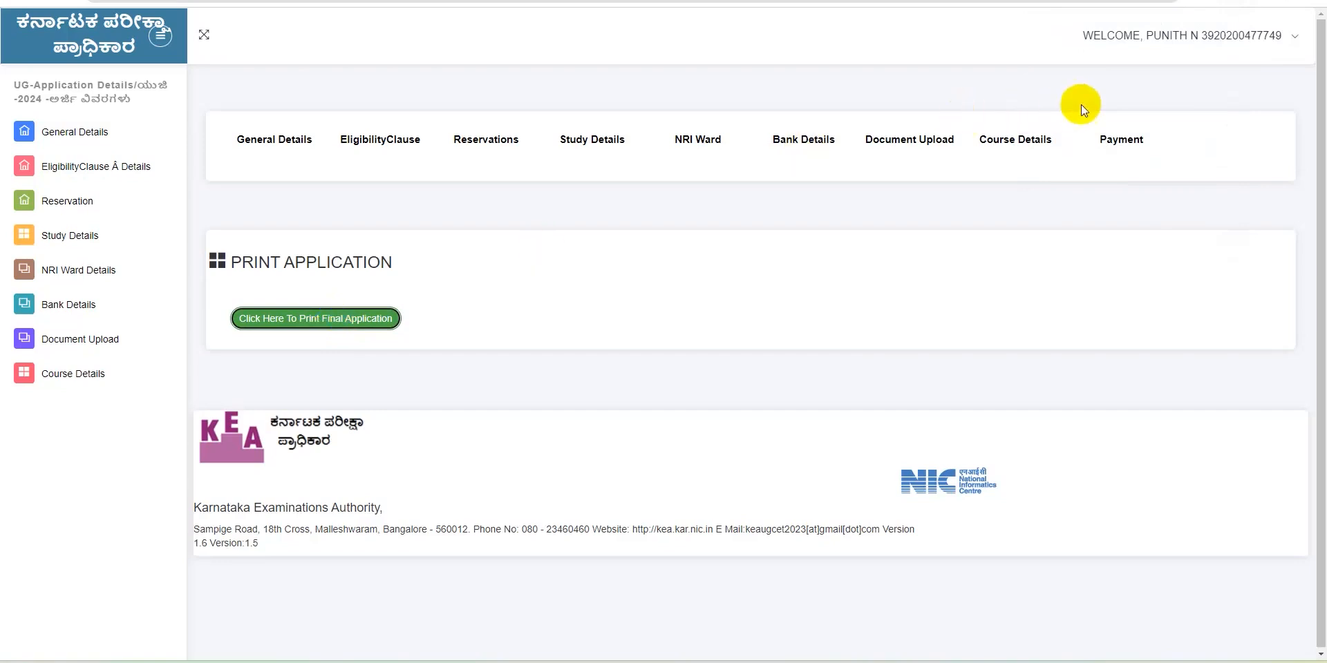
left_click(333, 323)
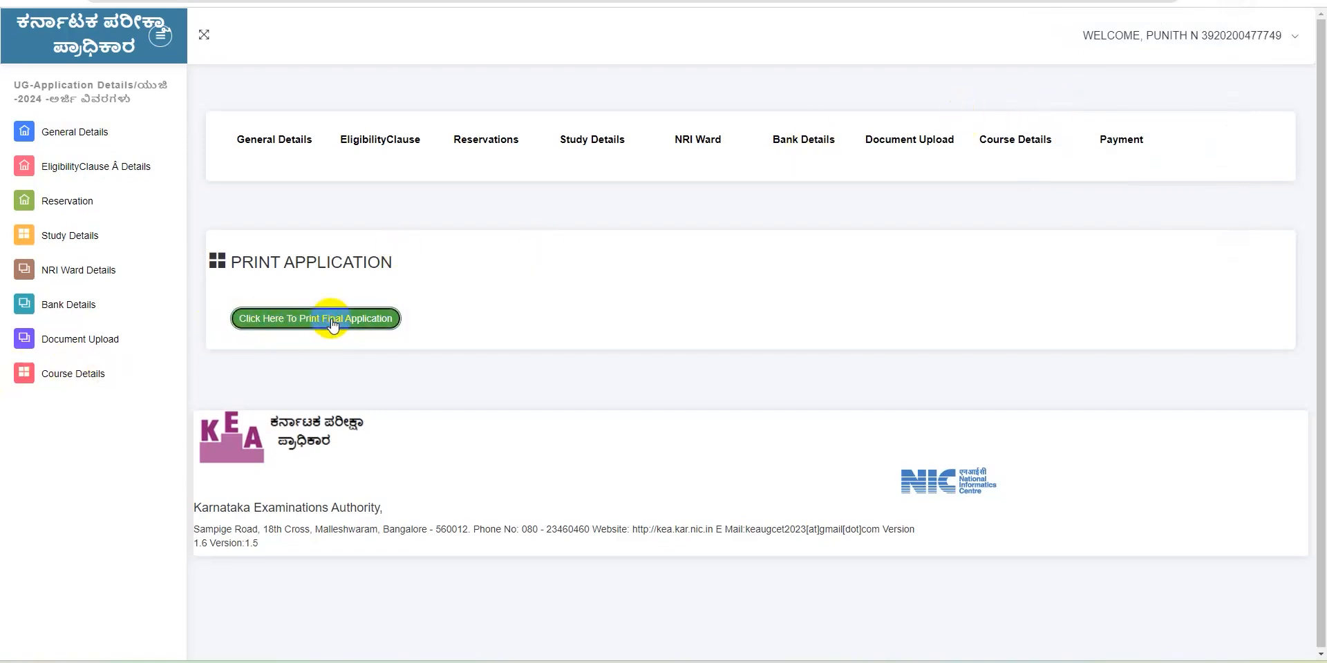
Check Chrome's download history showing the blocked insecure application PDFs, then close it
left_click(1233, 33)
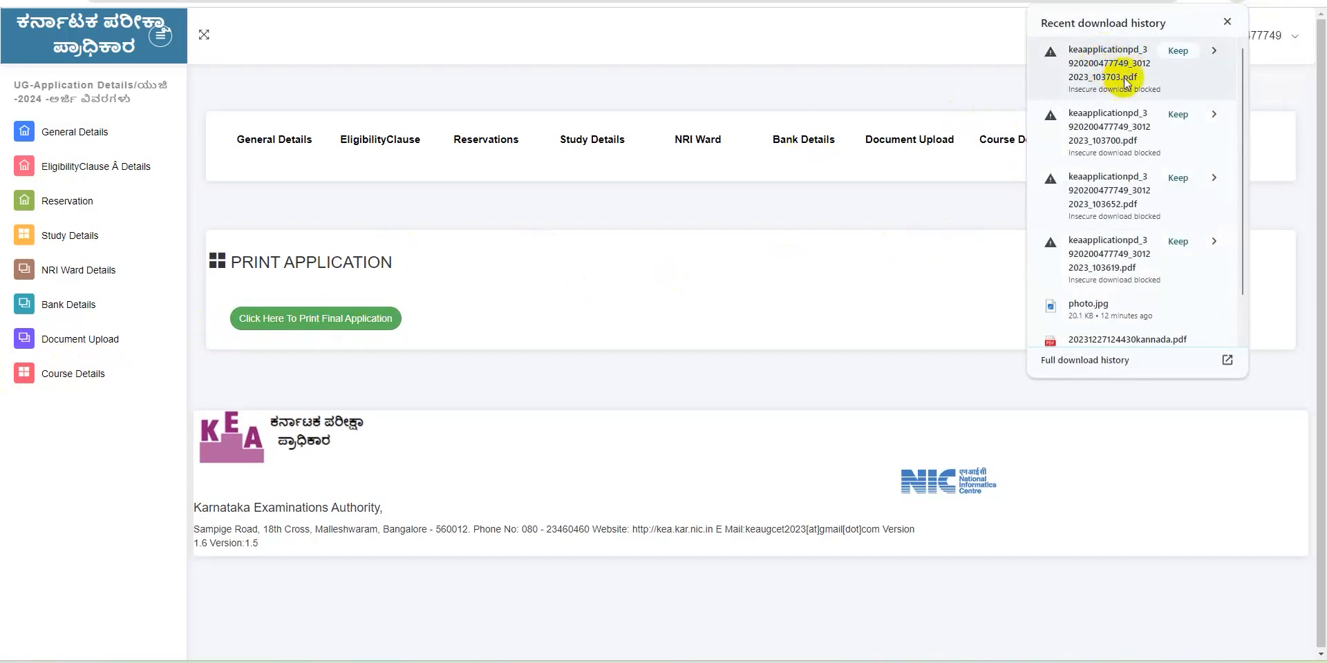
left_click(1230, 25)
left_click_drag(1230, 25, 751, 169)
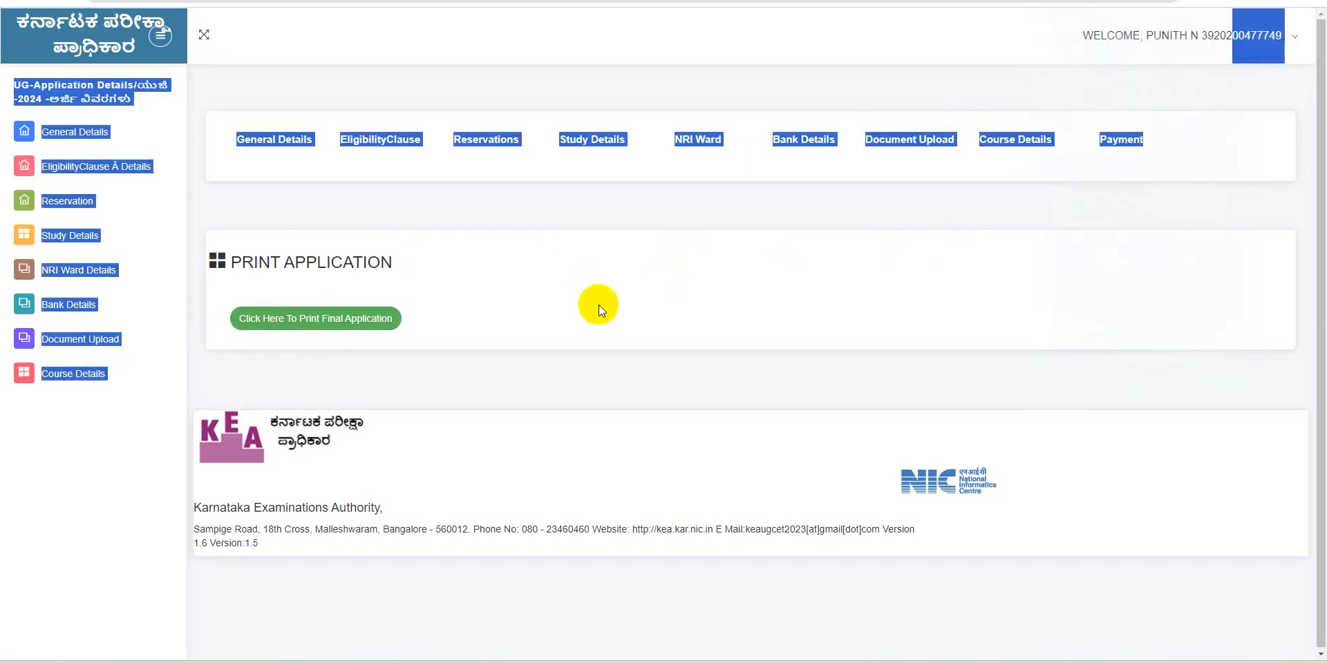